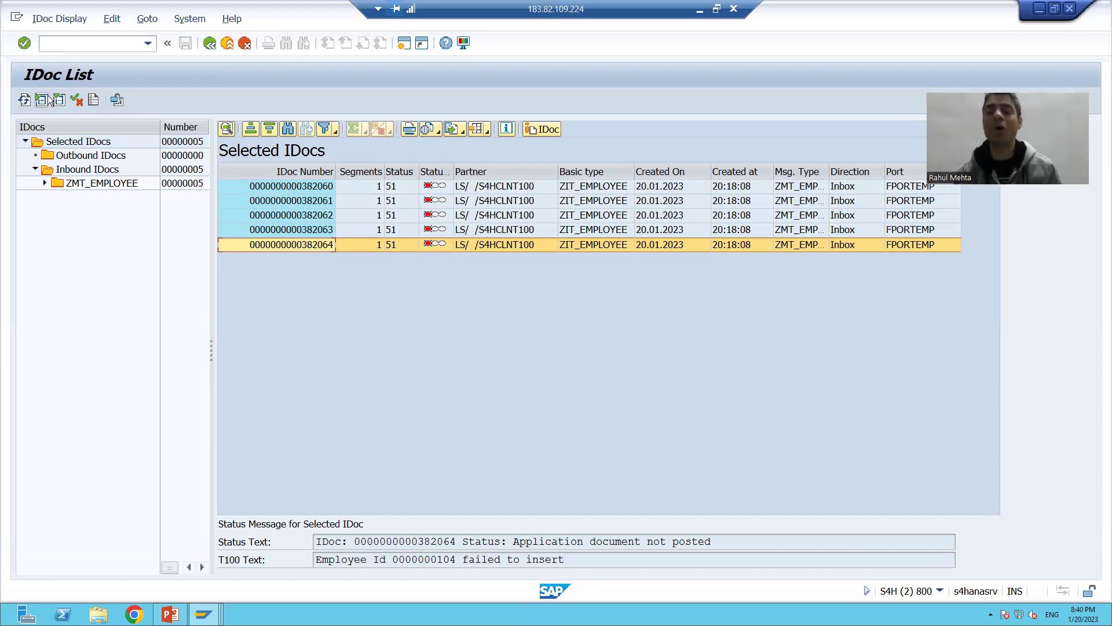
Open transaction BD87 for reprocessing IDocs in a new session.
left_click(58, 43)
type("/")
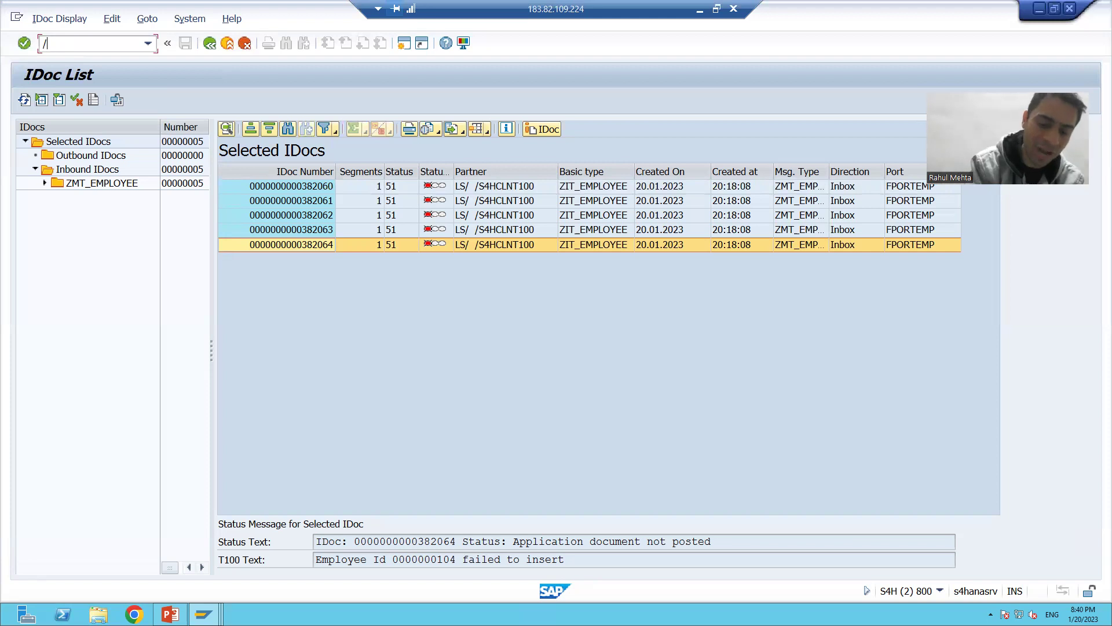
type("obd87")
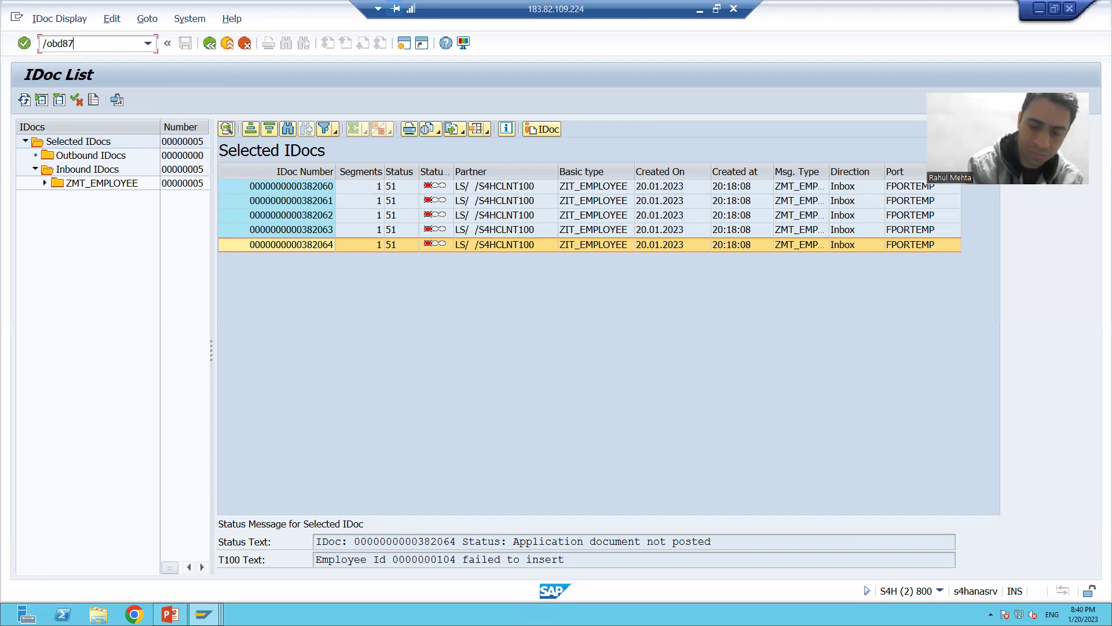
key("Return")
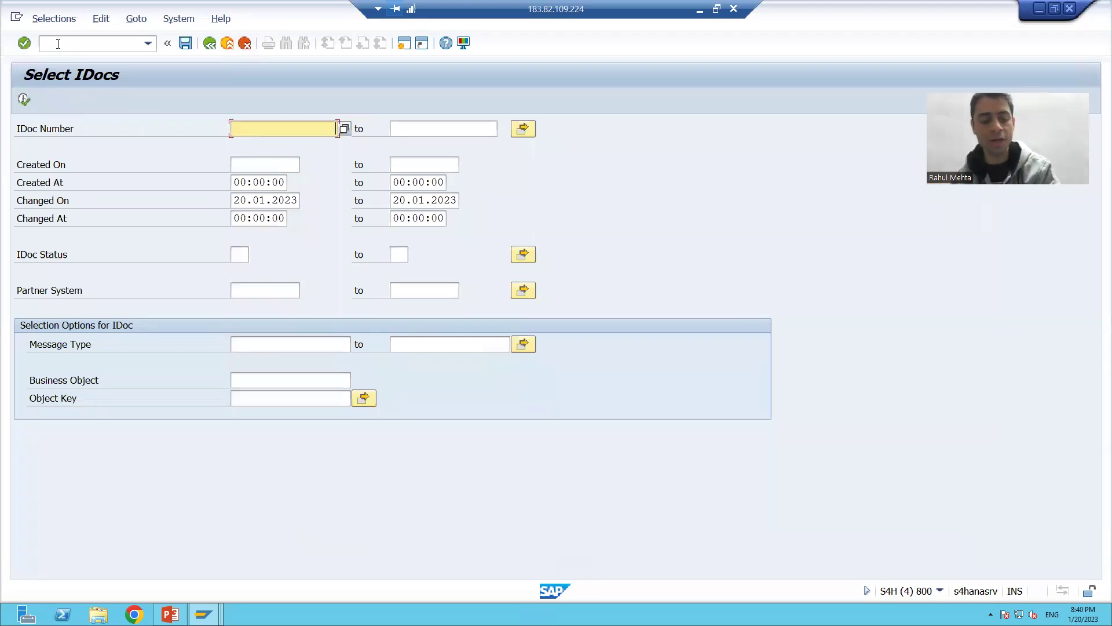
key("alt+Tab")
left_click(293, 187)
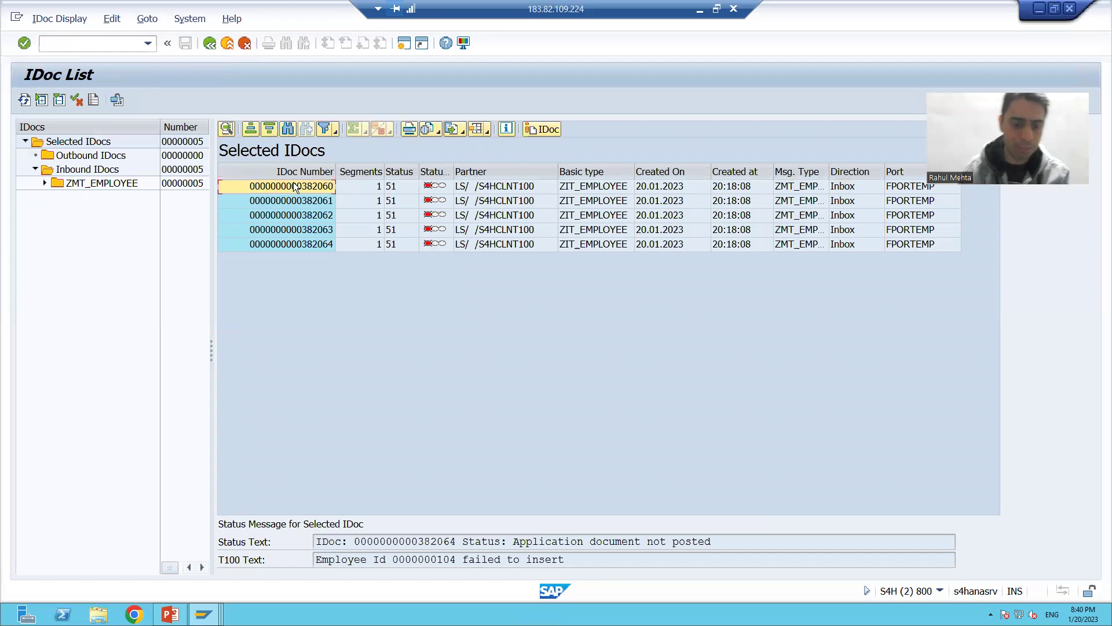
key("alt+Tab")
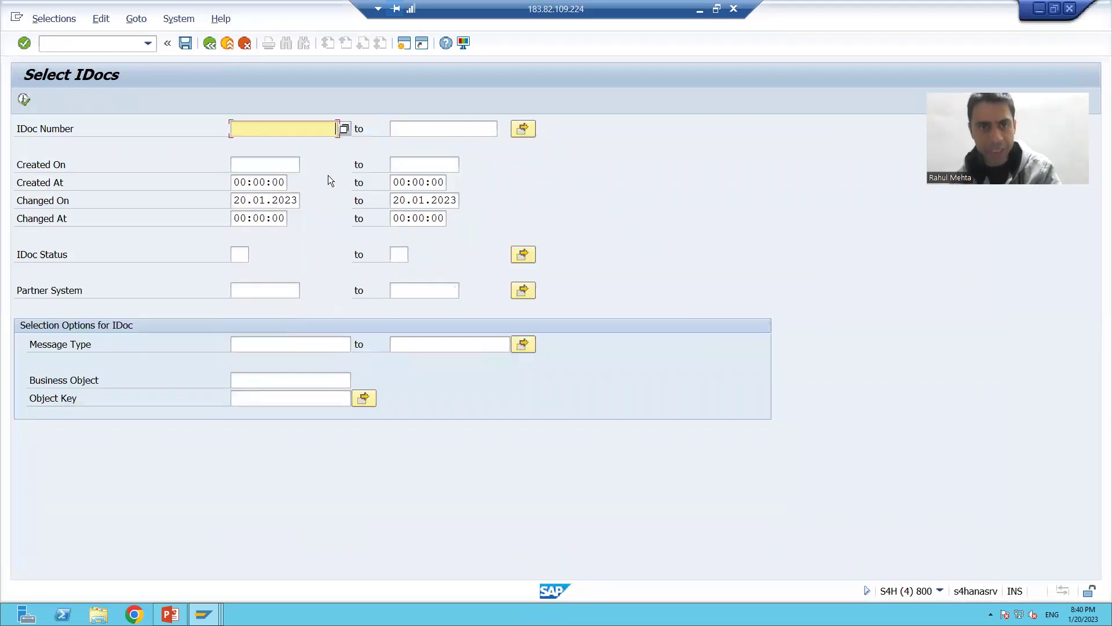
key("ctrl+v")
left_click(425, 133)
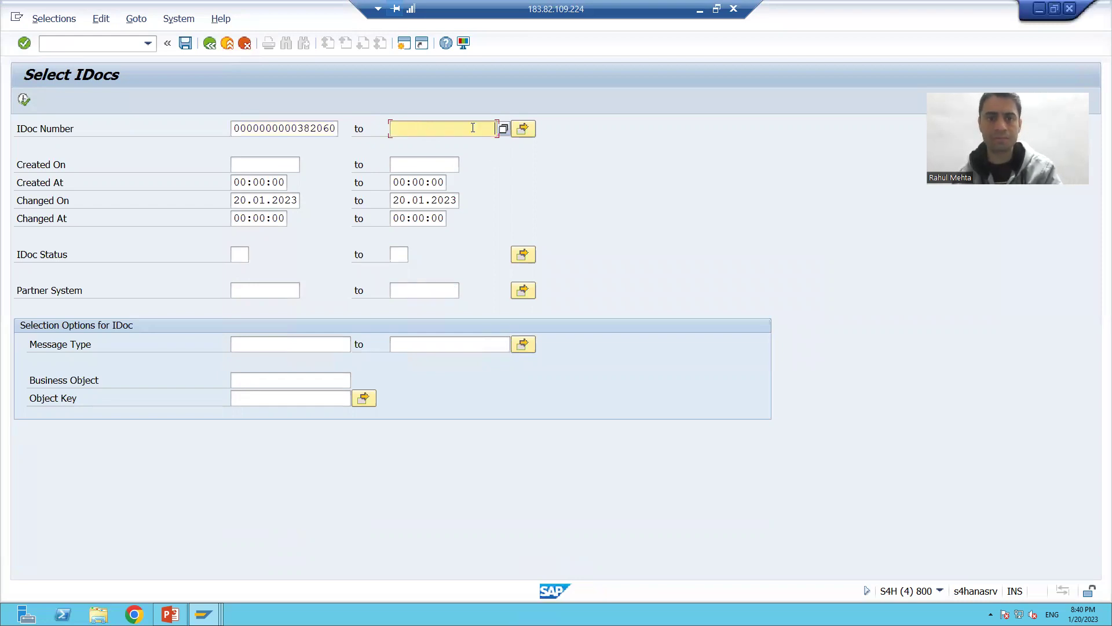
key("alt+Tab")
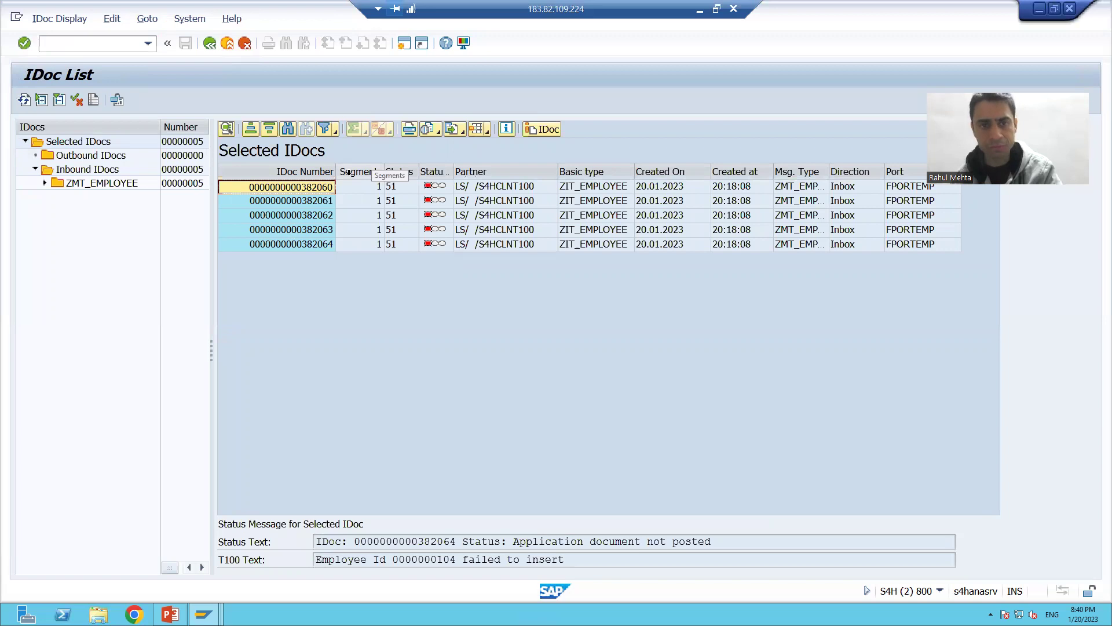
key("alt+Tab")
key("ctrl+v")
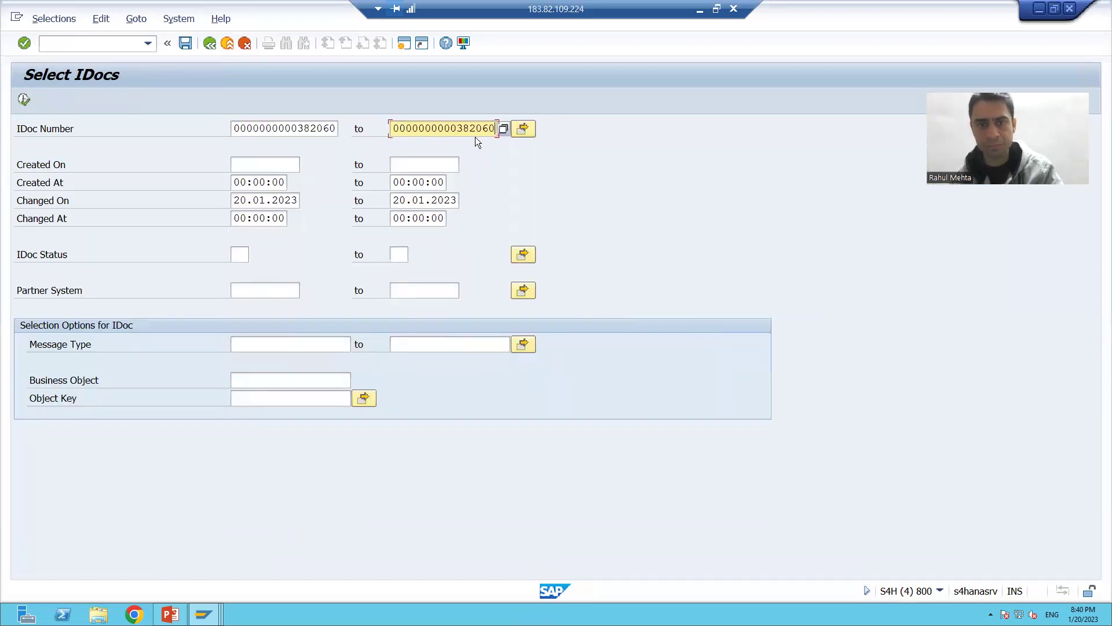
key("BackSpace")
type("4")
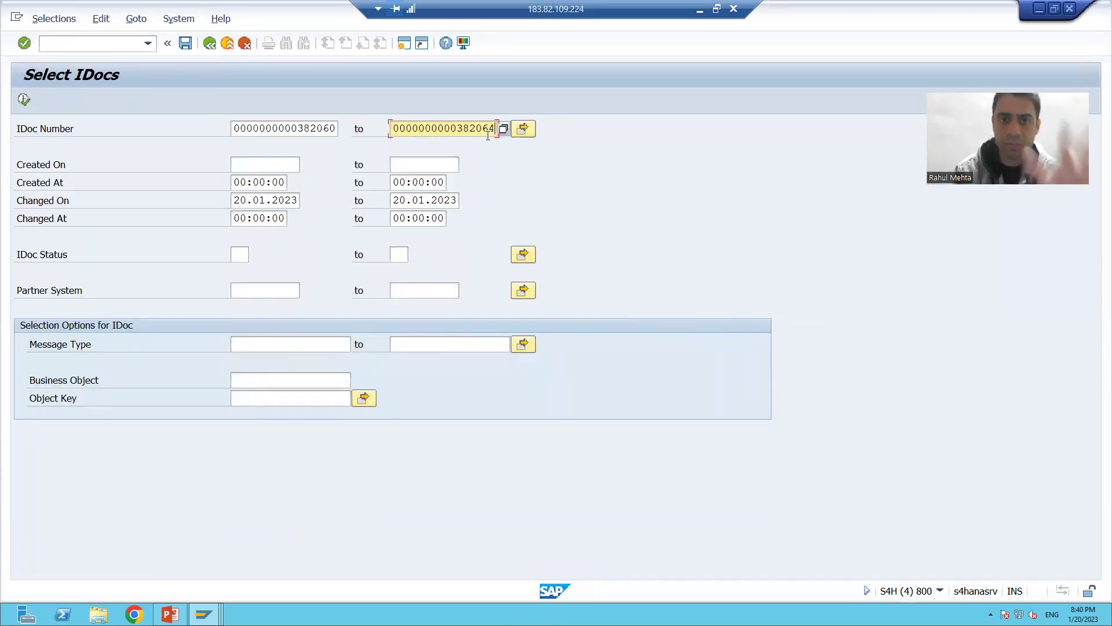
Review both IDoc Number limits and consult the PowerPoint slide about reprocessing error IDocs with BD87.
left_click(320, 128)
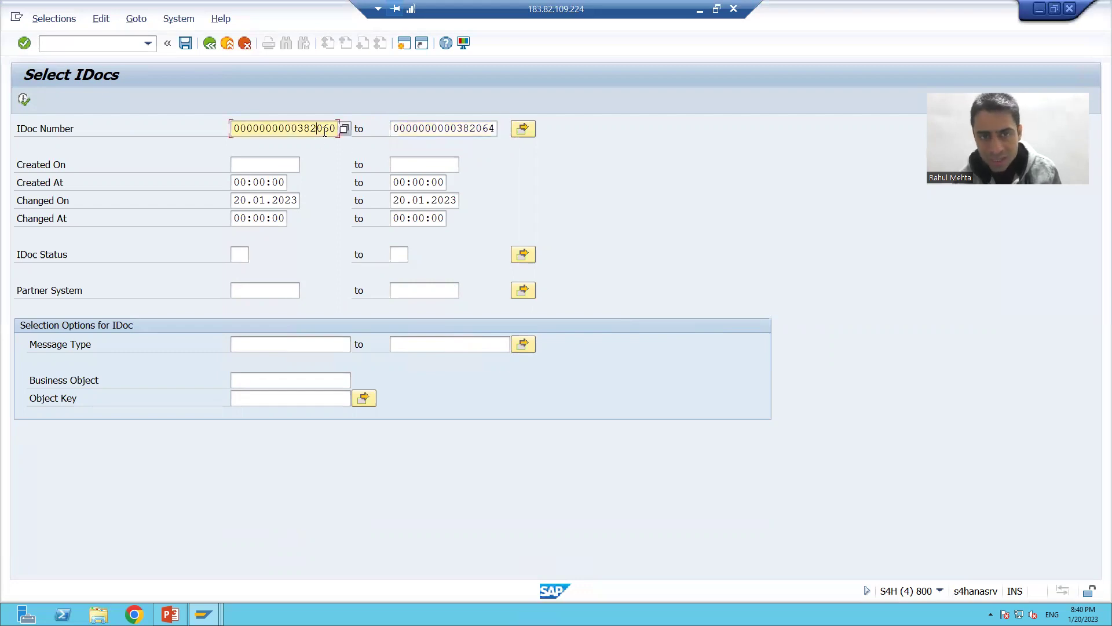
key("Tab")
left_click(321, 129)
left_click(417, 129)
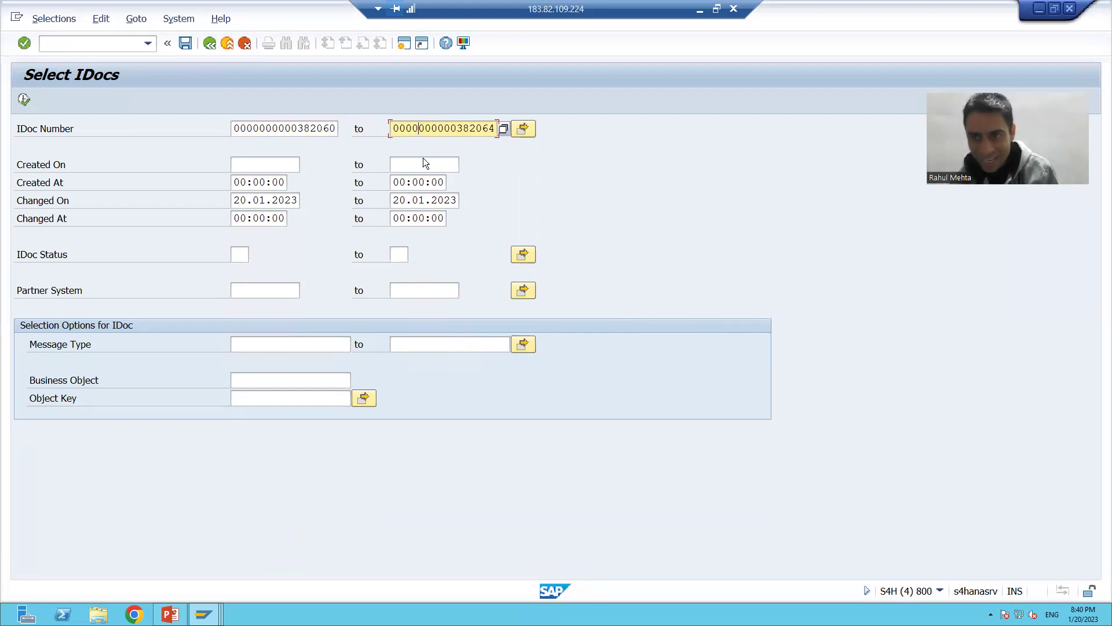
left_click(170, 614)
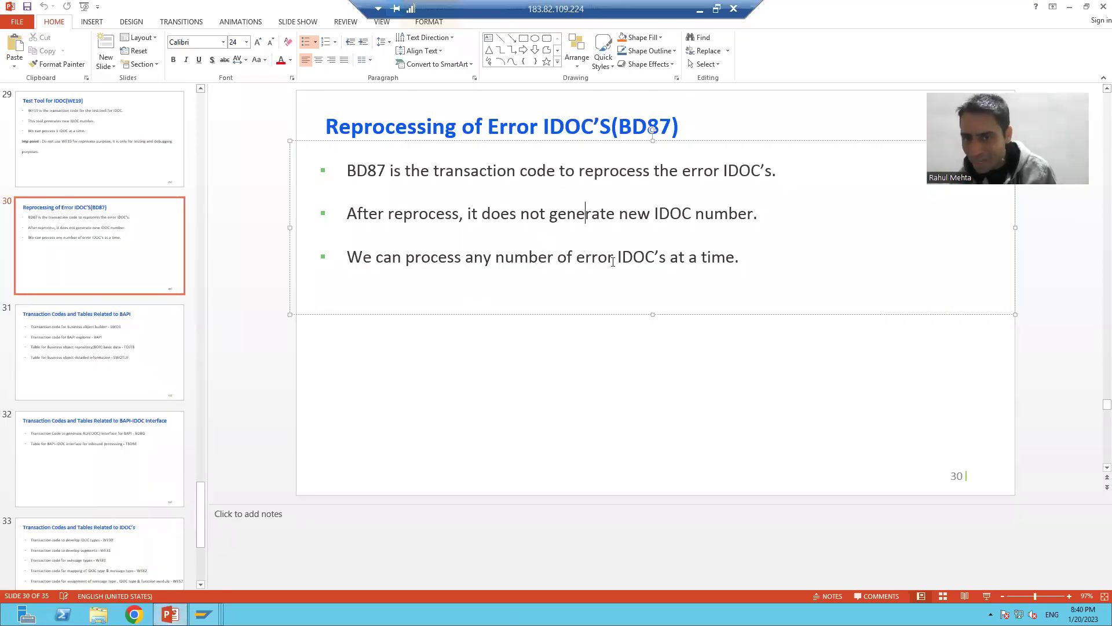
key("alt+Tab")
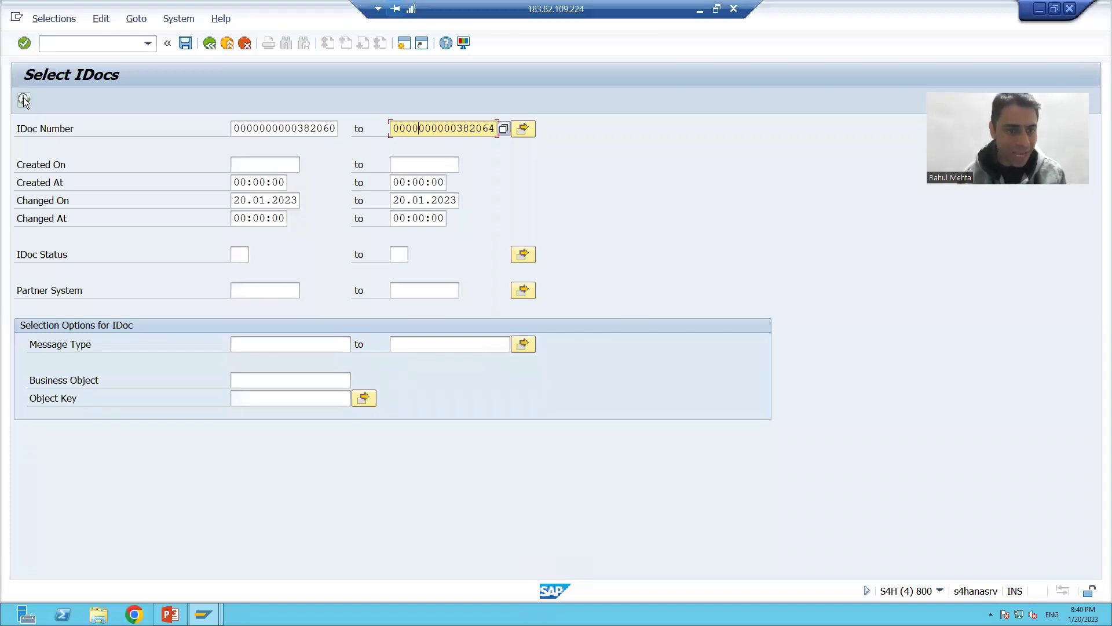
Execute the IDoc selection and expand the Application document not posted node through ZMT_EMPLOYEE to the individual employee error messages.
left_click(23, 100)
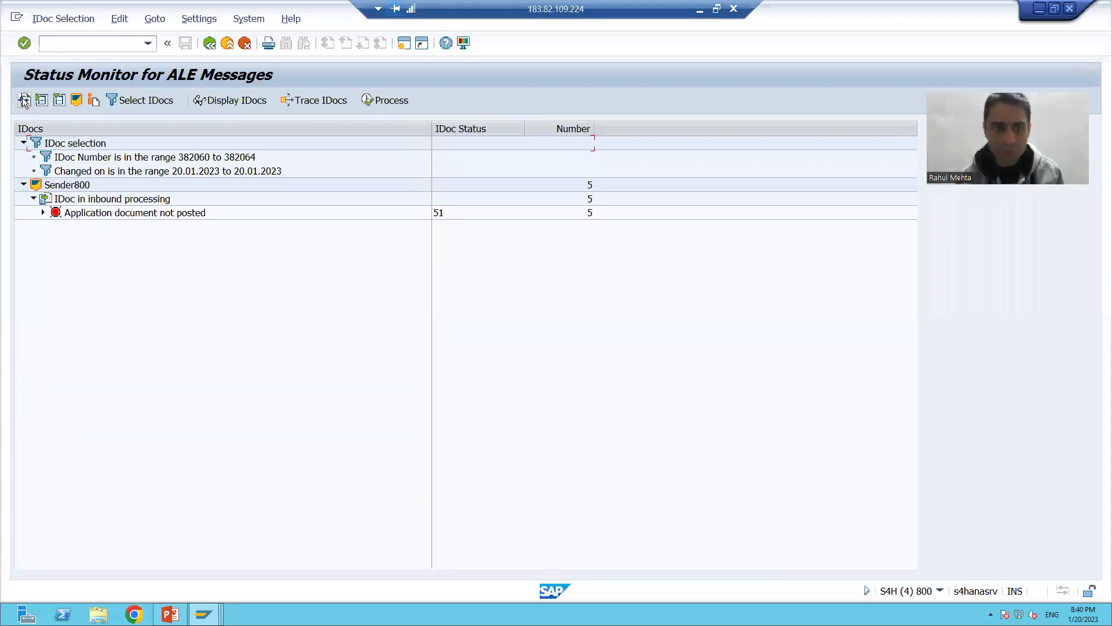
left_click(43, 212)
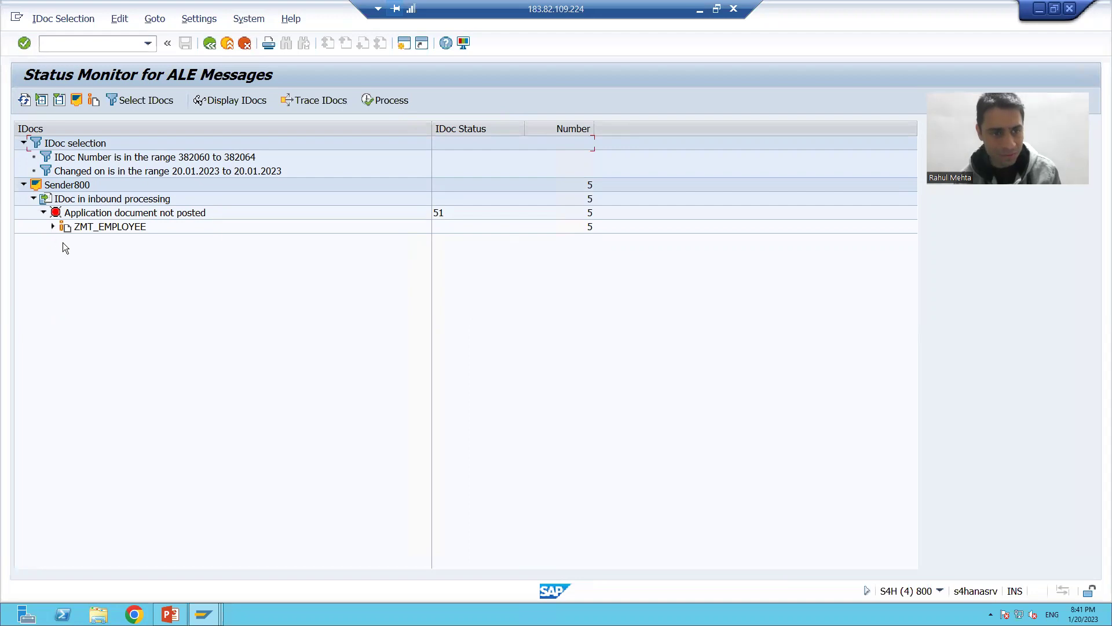
left_click(52, 227)
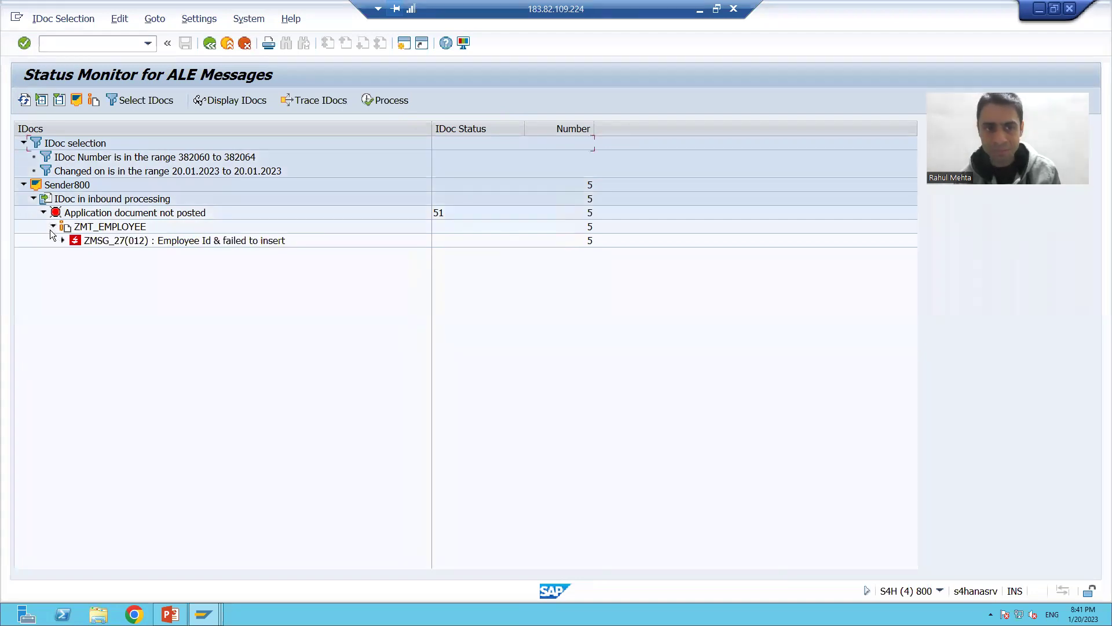
left_click(62, 240)
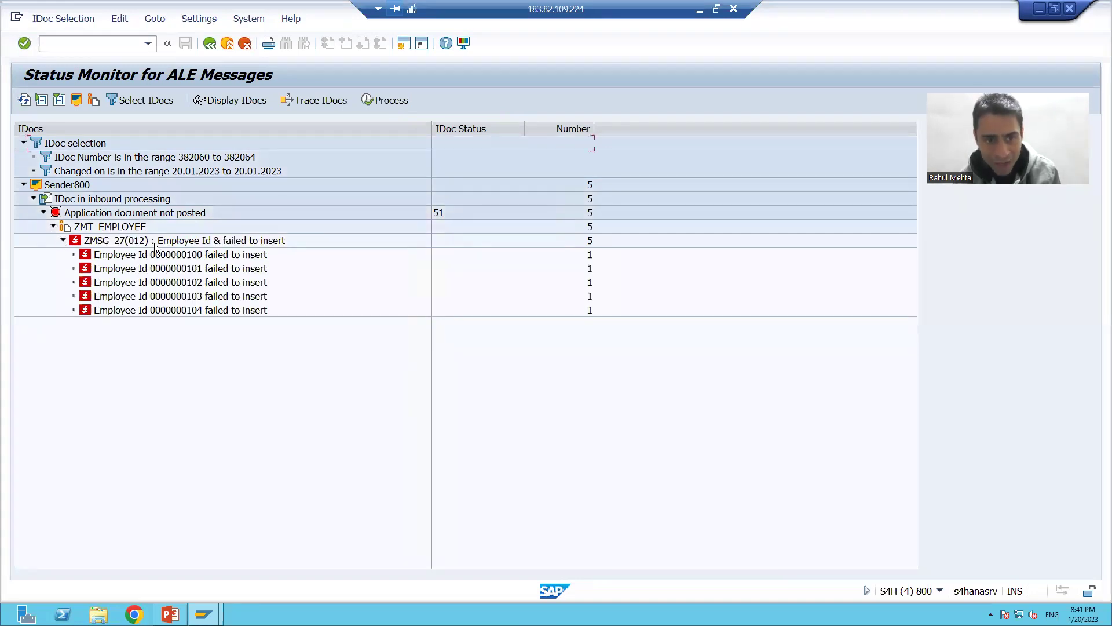
left_click(197, 258)
left_click(189, 271)
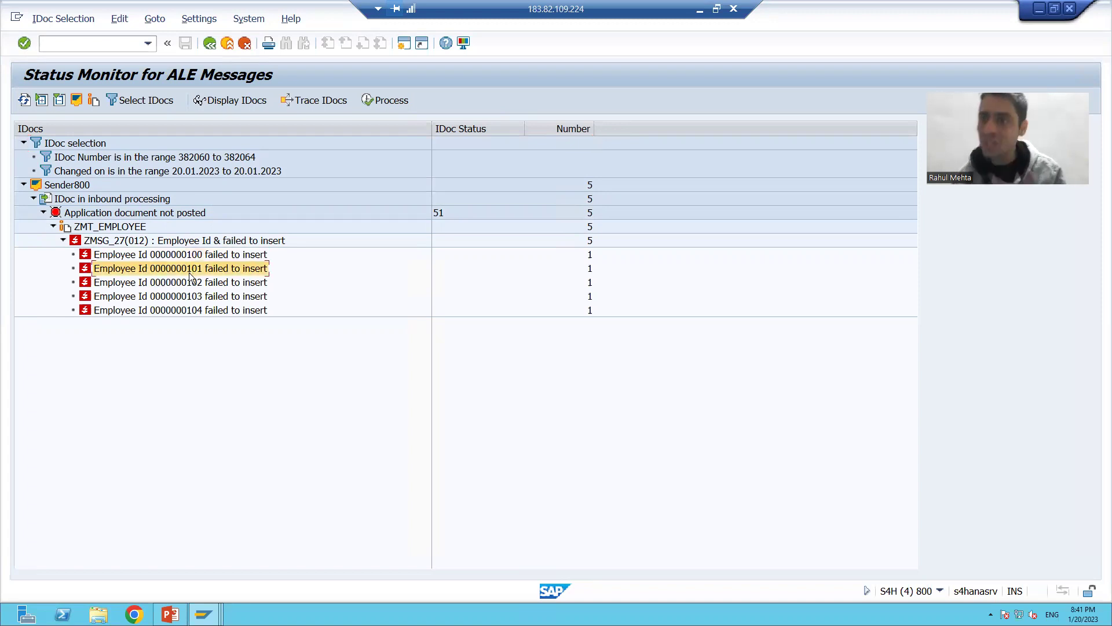
Open transaction SE37 in a new session and display ZBAPI_EMPLOYEE_CREATE, examining the INSERT into ztemployee_27 in its source code.
left_click(58, 45)
type("/ose37")
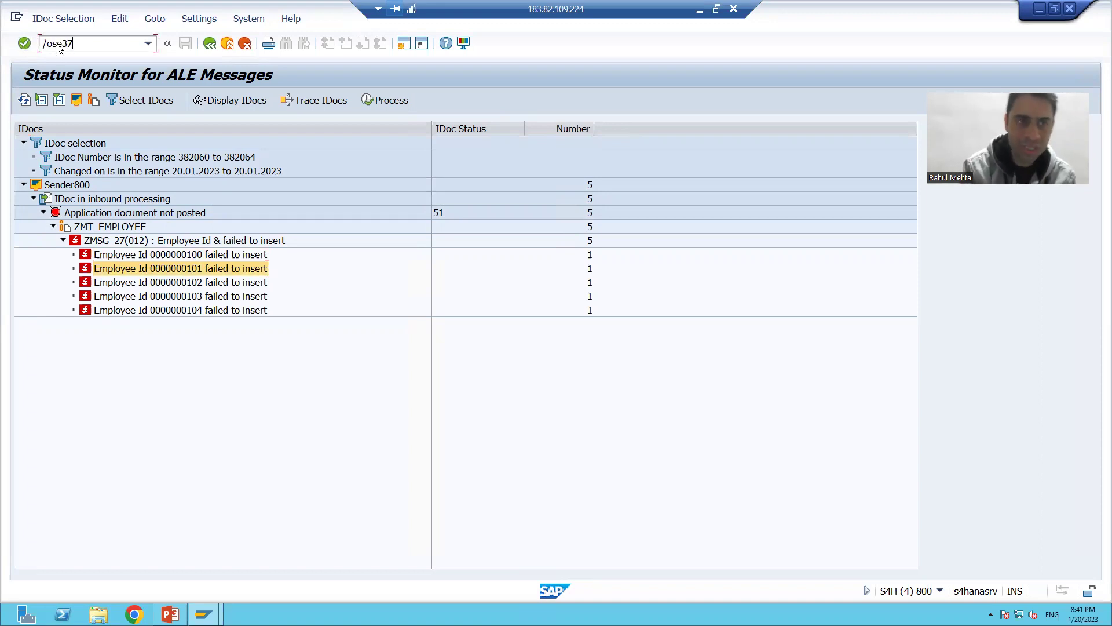
key("Return")
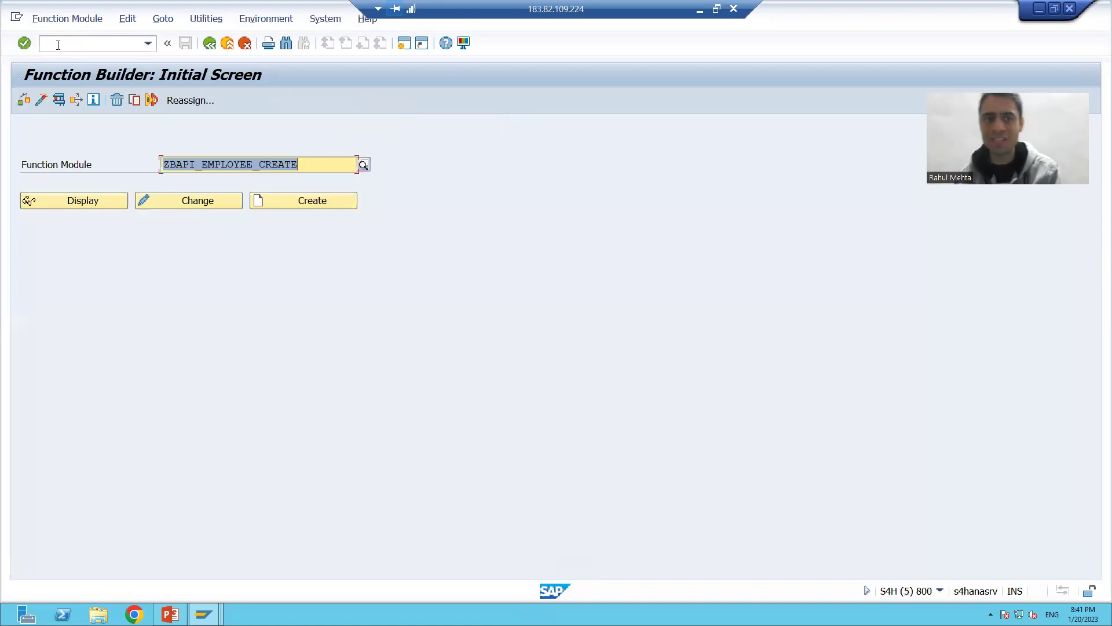
left_click(101, 201)
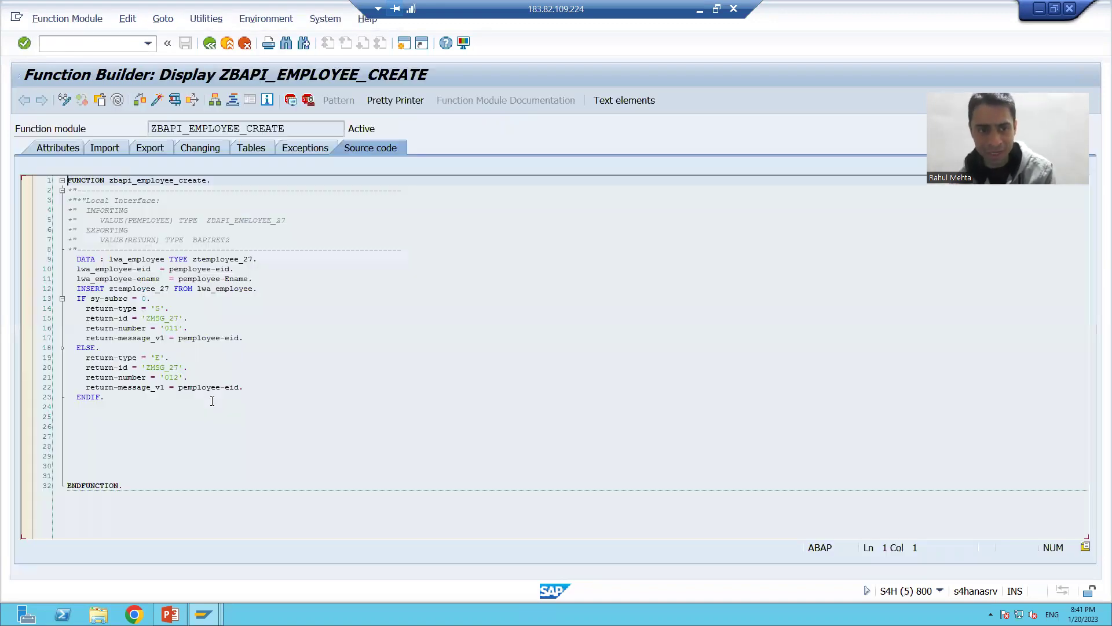
scroll(212, 401, "up", 4, "ctrl")
scroll(342, 359, "down", 2)
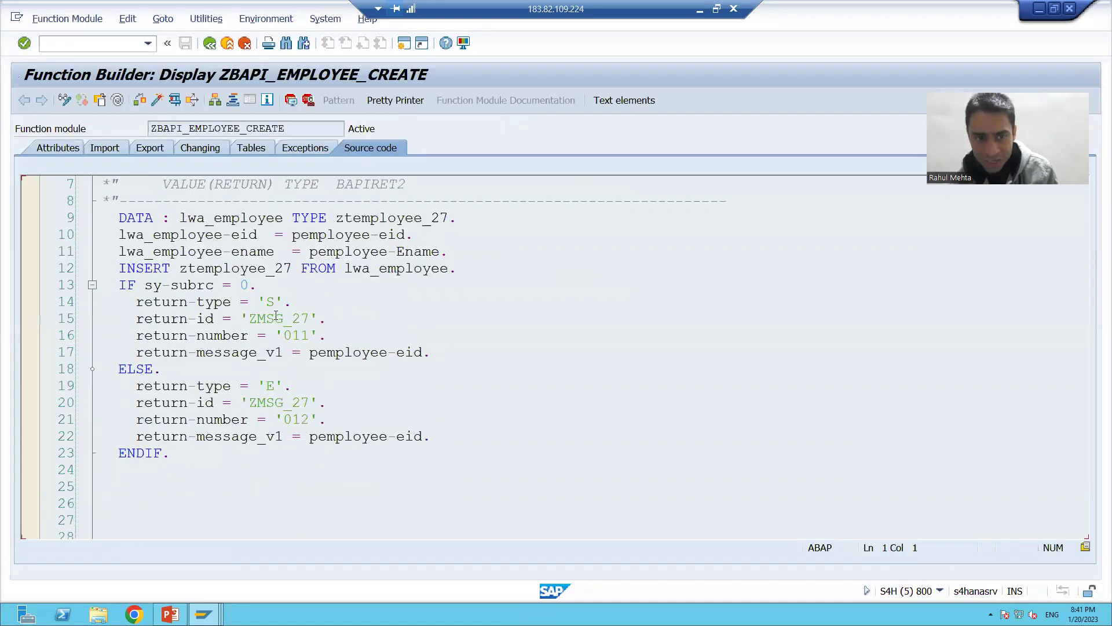
left_click(260, 267)
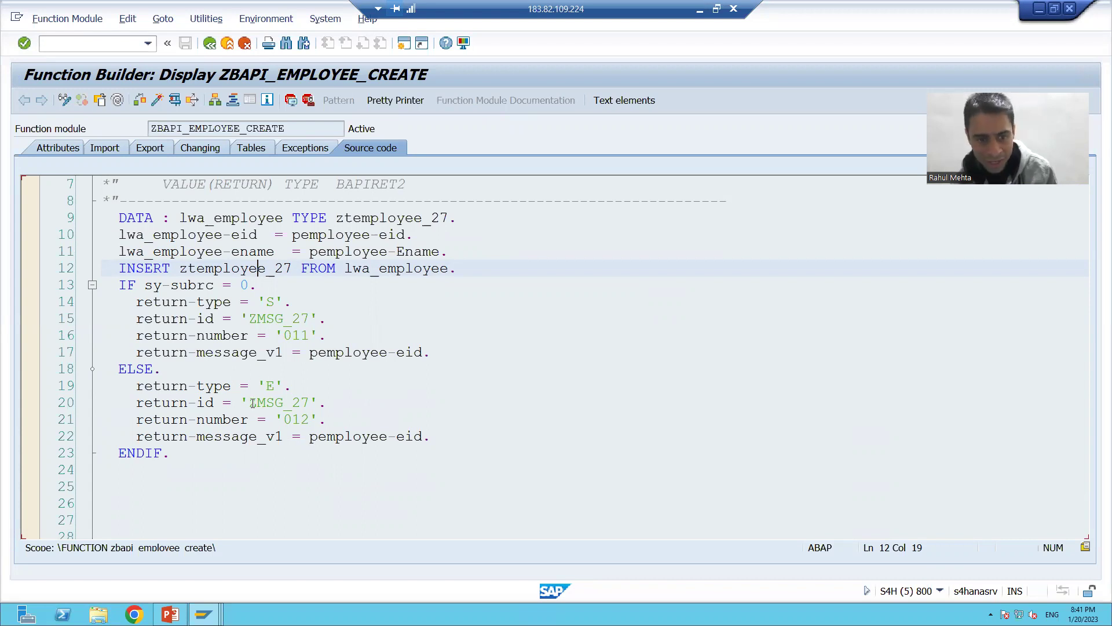
Display message class ZMSG_27, copied from the code's error branch, using transaction SE91 in a new session, and examine message 012.
left_click_drag(251, 403, 310, 402)
key("ctrl+c")
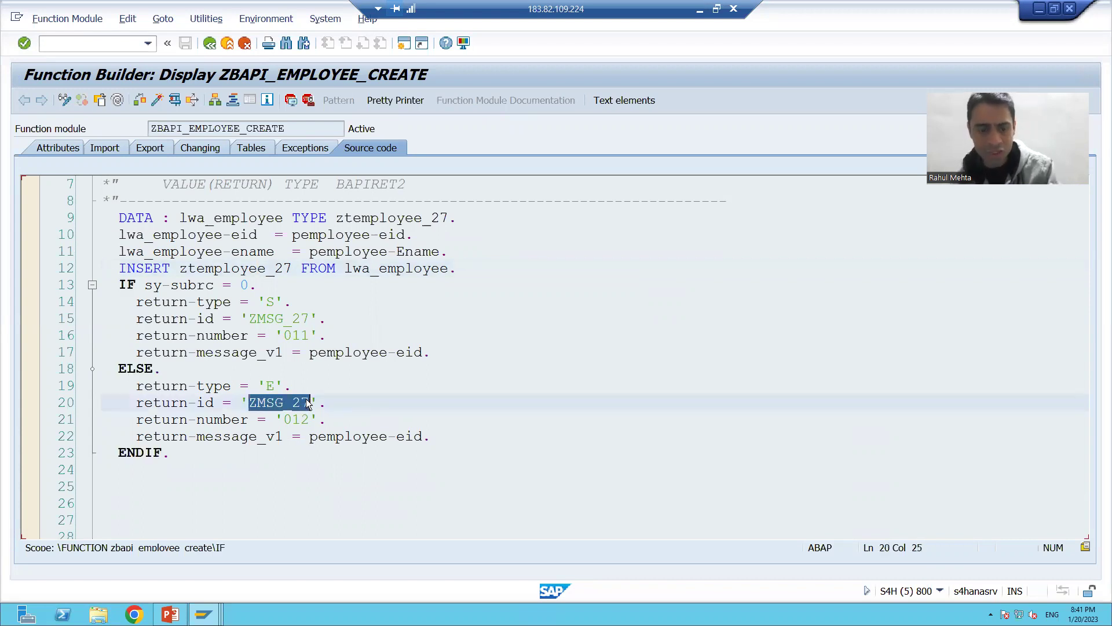
left_click(70, 42)
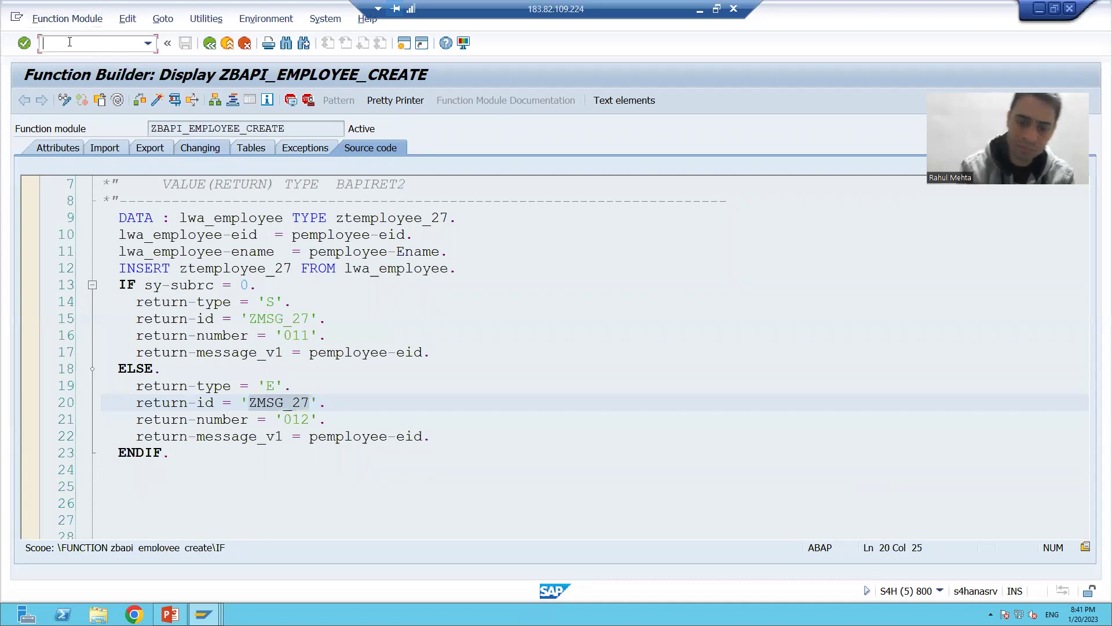
type("/ose91")
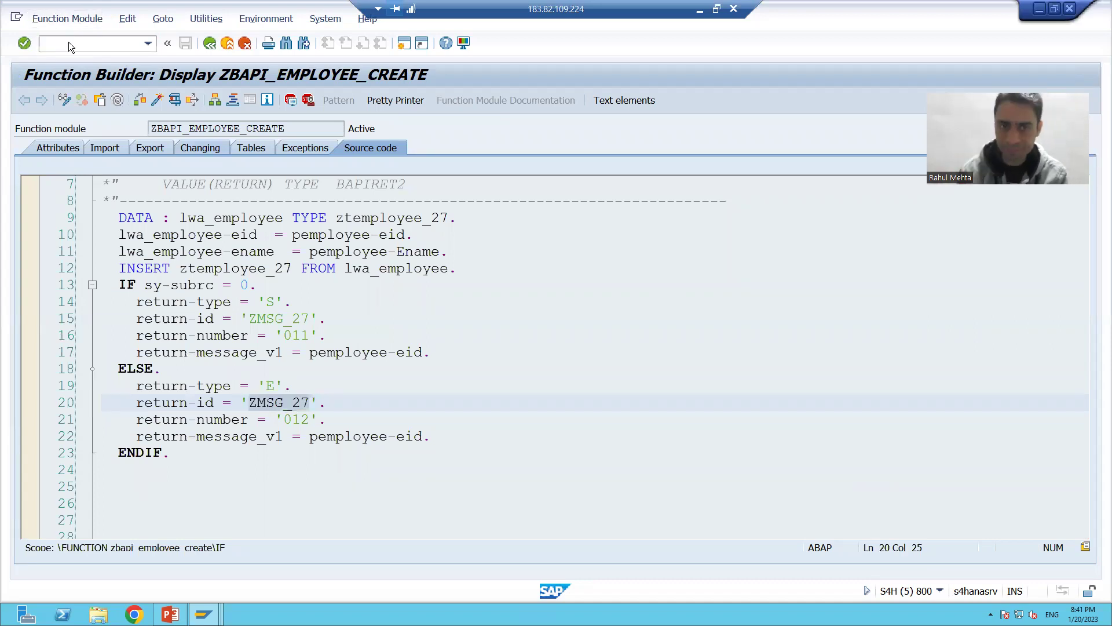
key("ctrl+v")
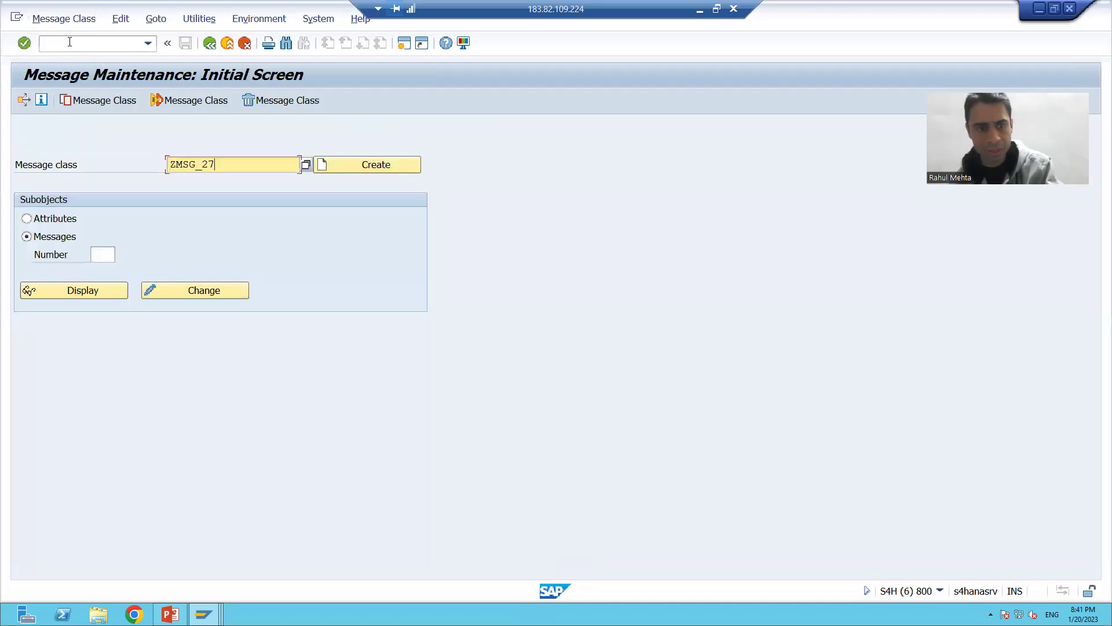
left_click(102, 295)
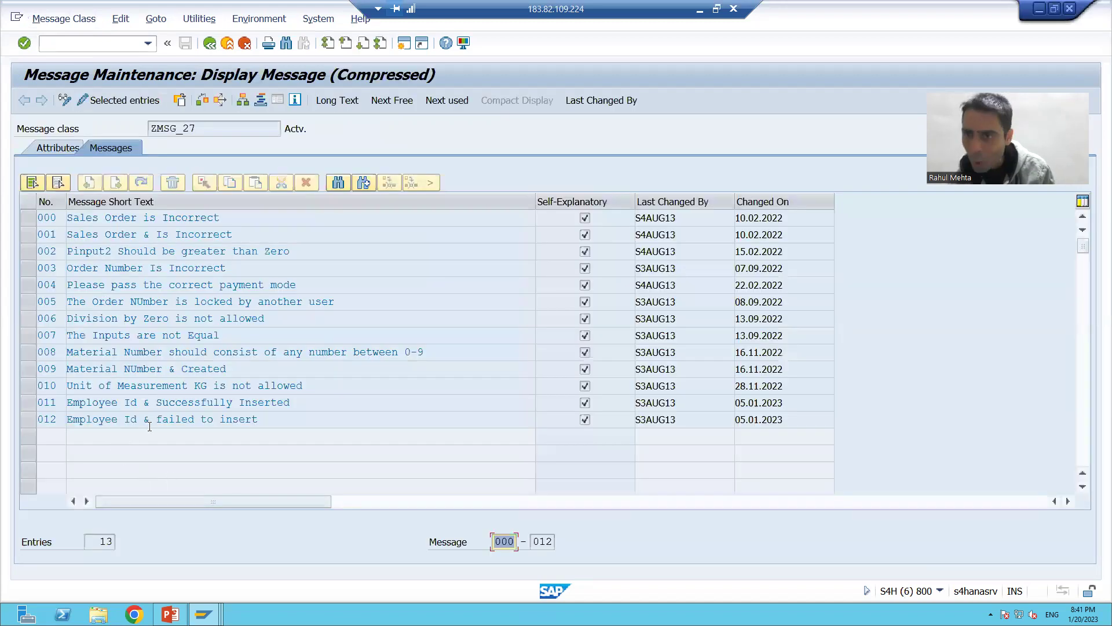
left_click(146, 419)
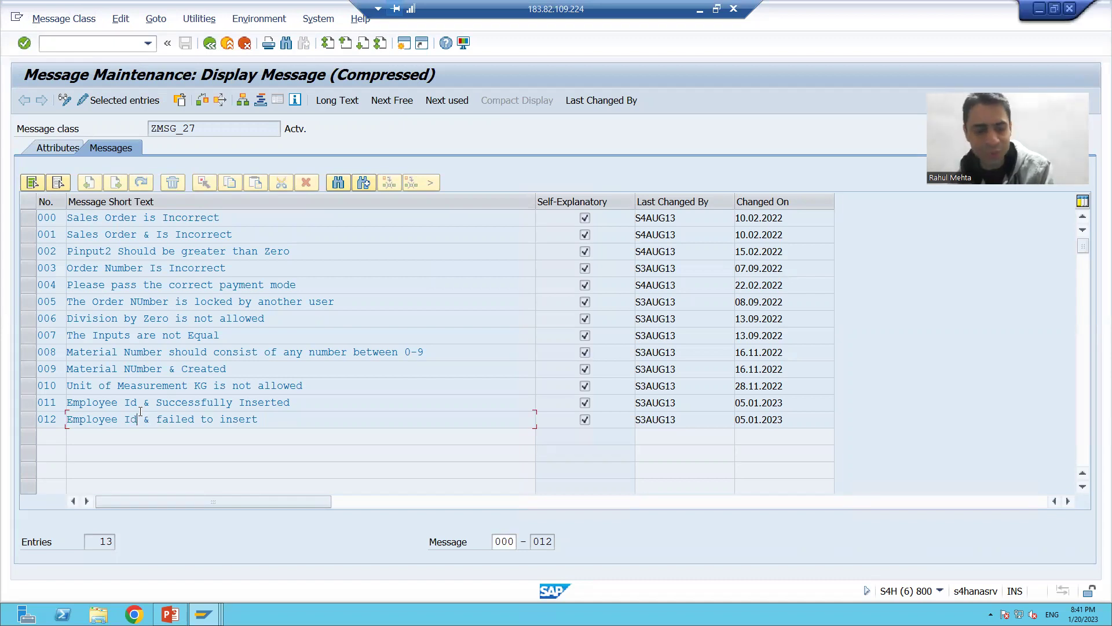
Return to the Status Monitor for ALE Messages session to review the failed employee IDocs.
key("alt+Tab")
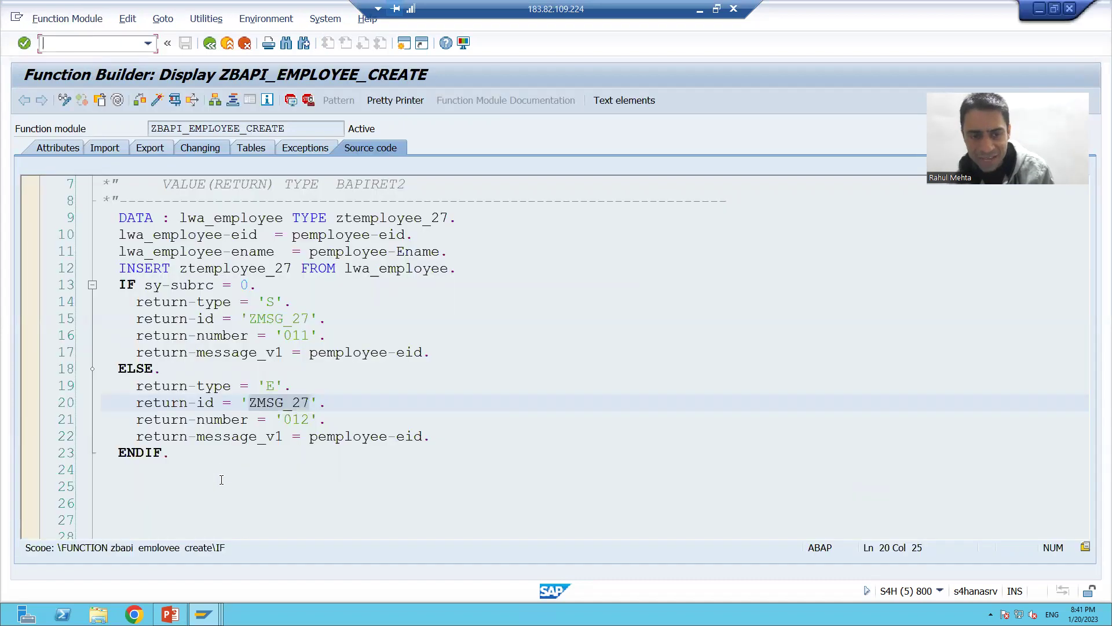
mouse_move(203, 614)
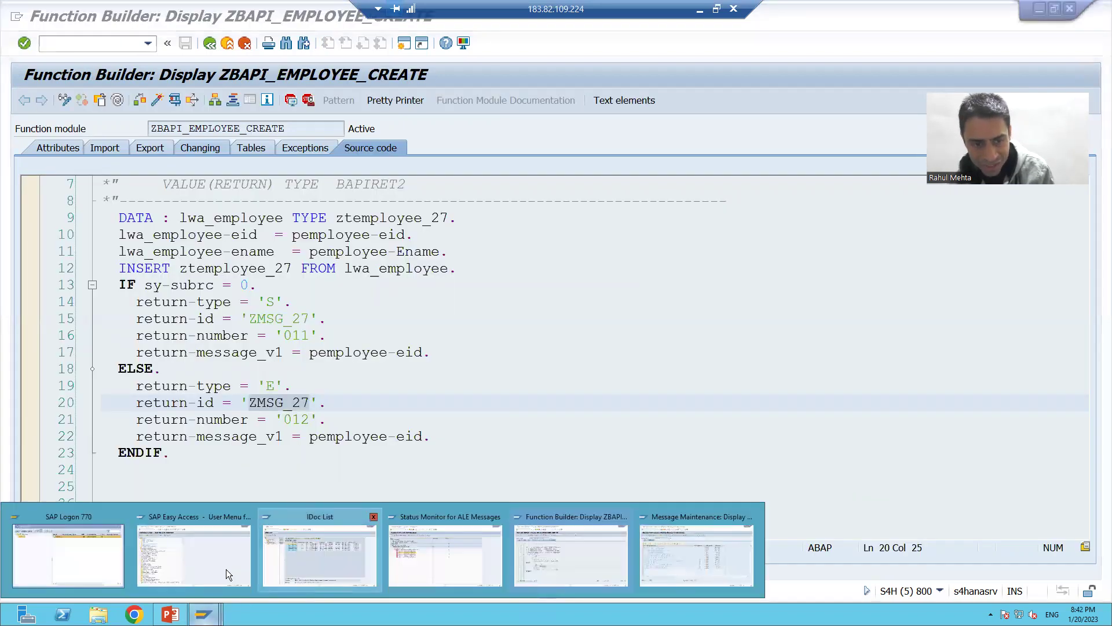
left_click(429, 561)
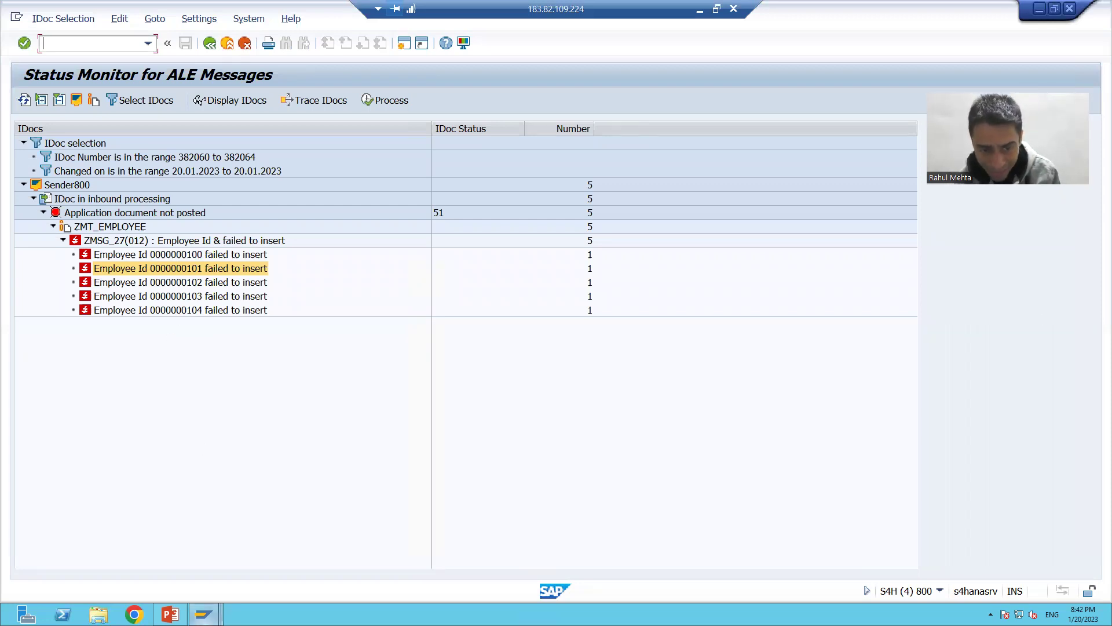
Open transaction SE11 in the SAP Easy Access session and display database table EDID4.
left_click(204, 614)
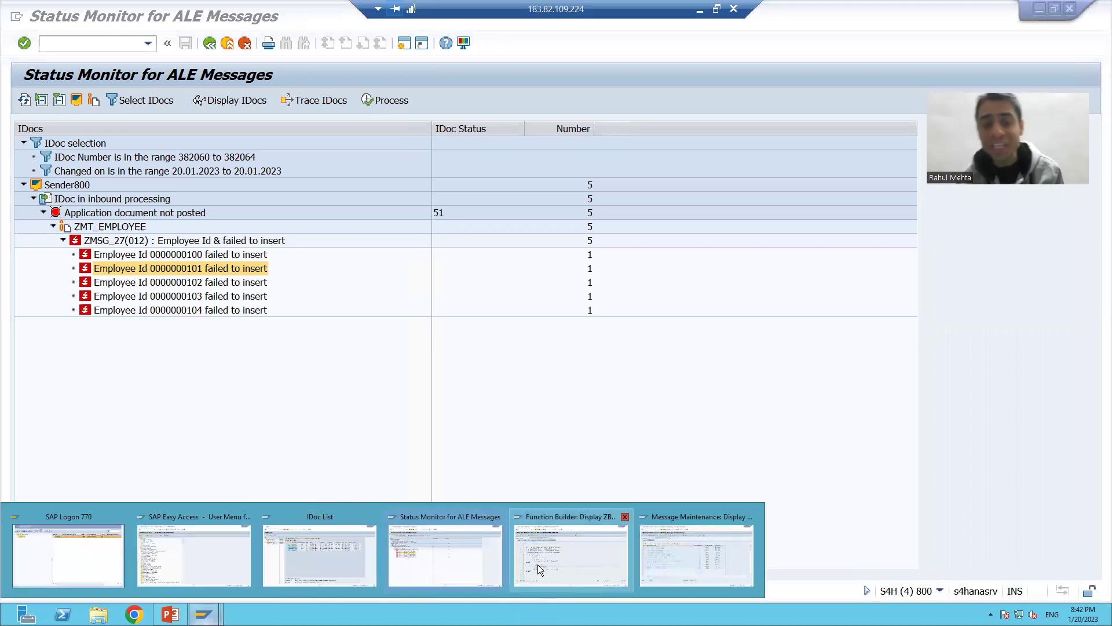
left_click(570, 562)
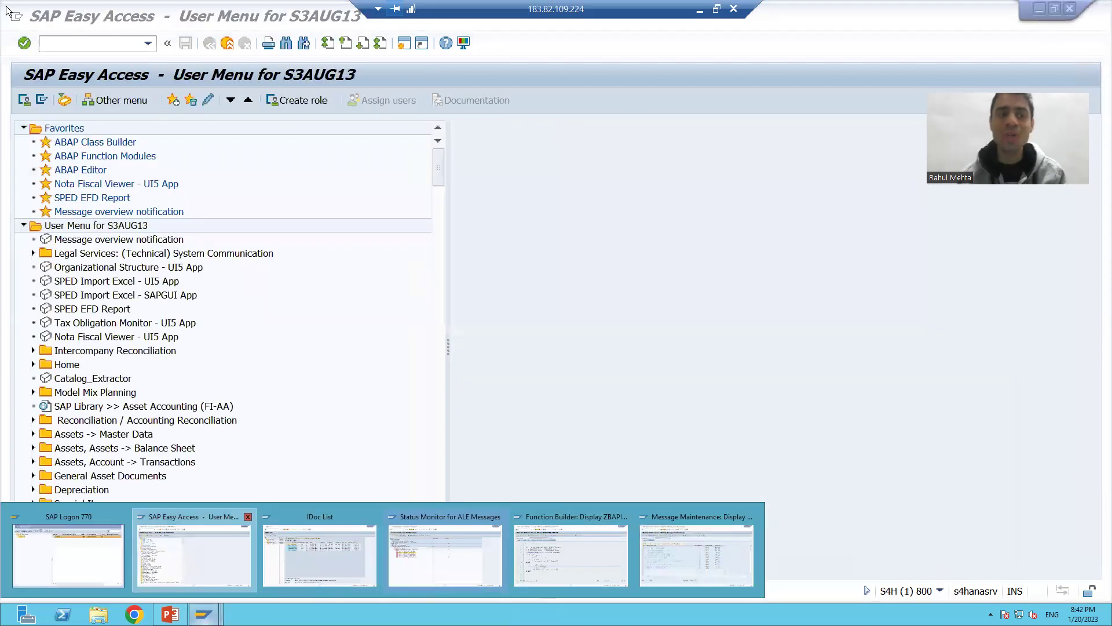
left_click(192, 562)
type("se11")
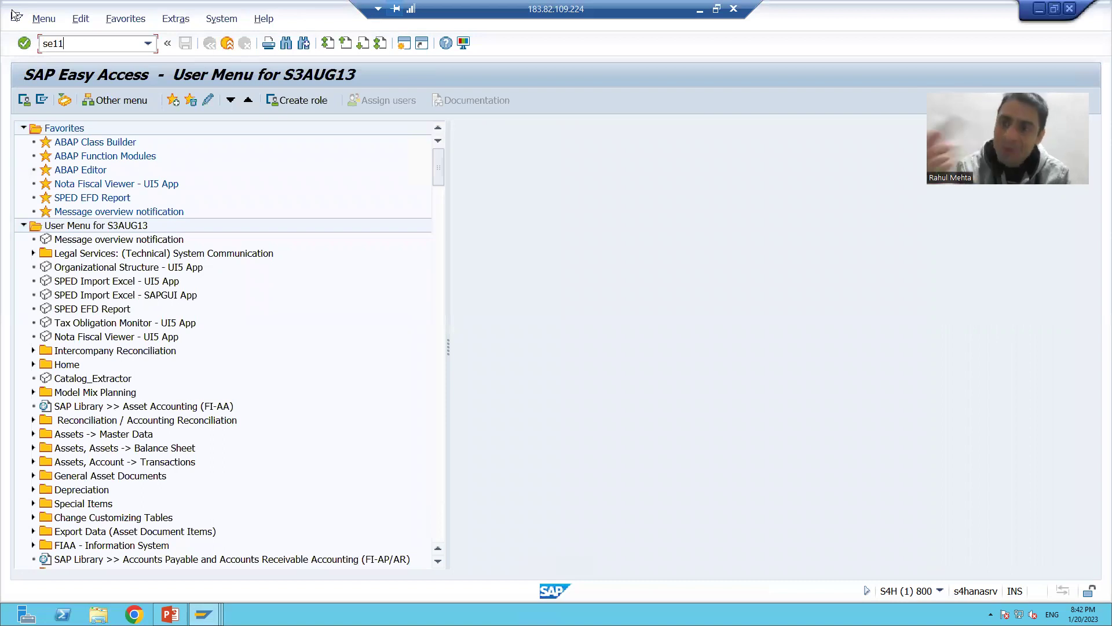
key("Return")
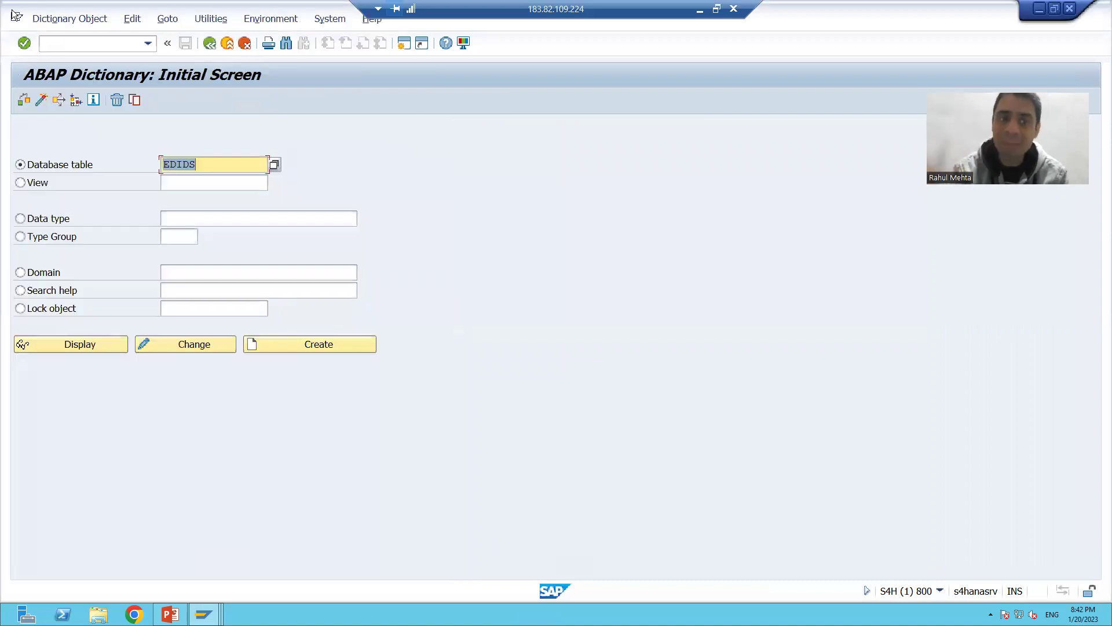
type("EDI$")
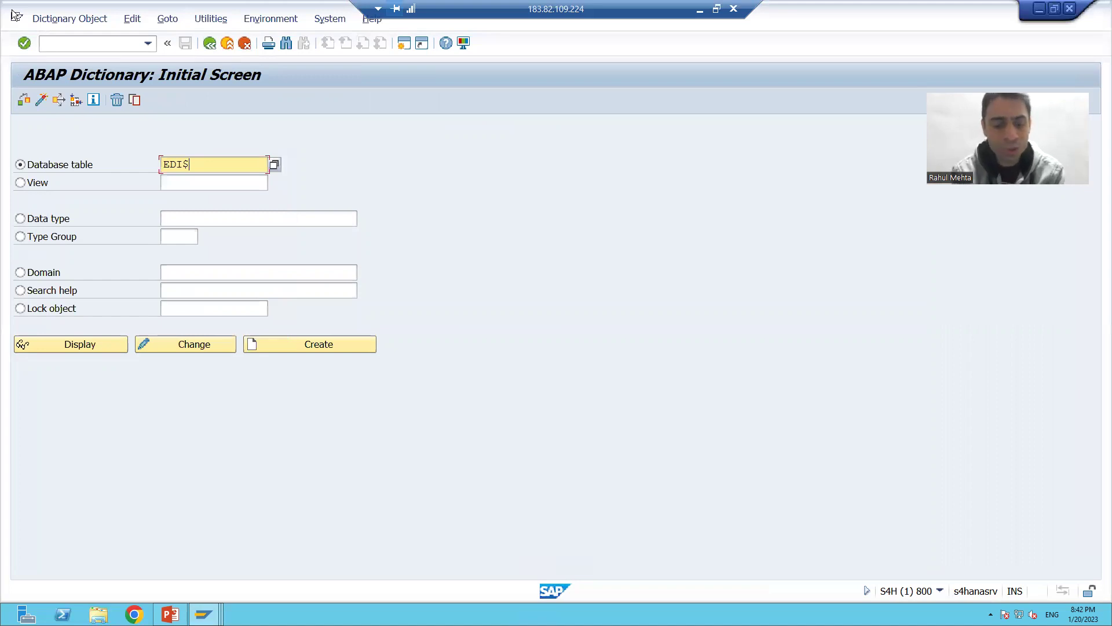
key("BackSpace")
type("D4")
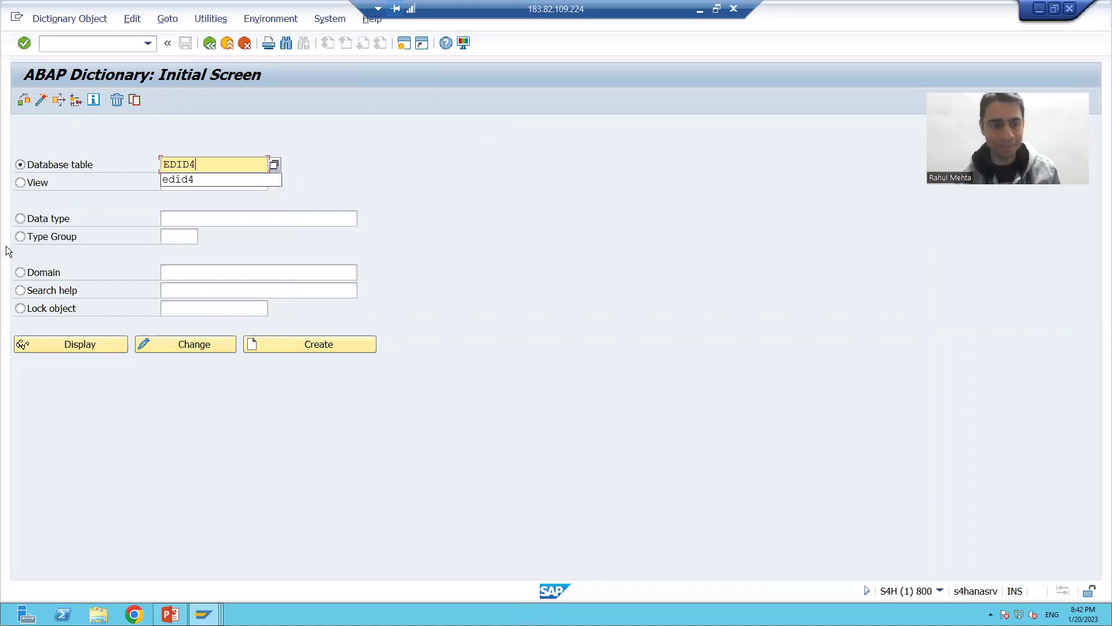
left_click(66, 343)
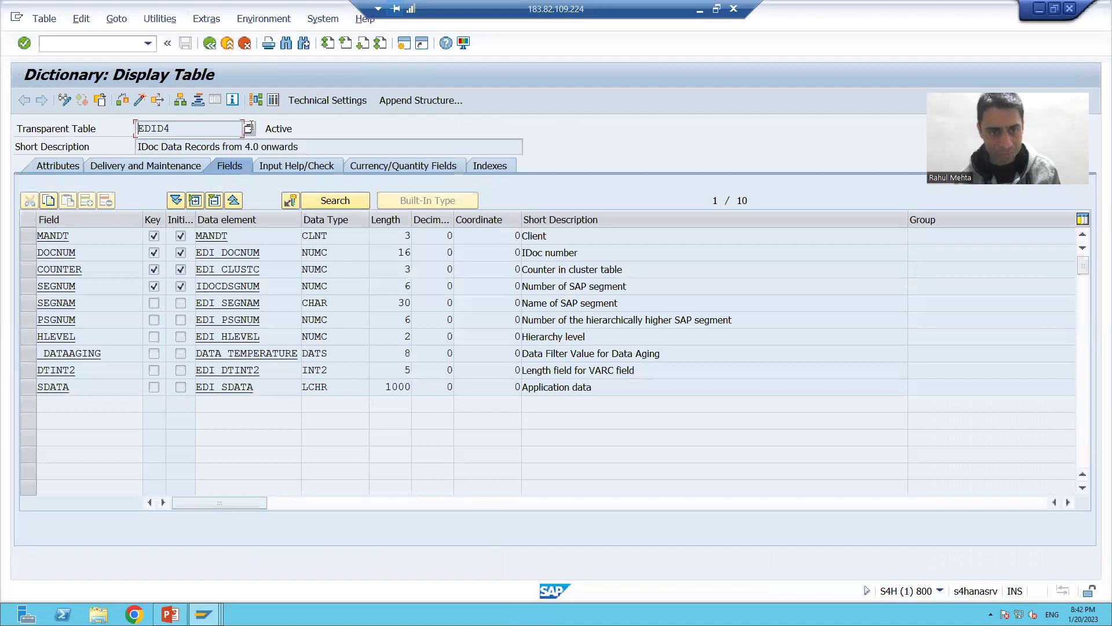
List the contents of table EDID4 for IDoc numbers 382060 to 382064.
left_click(274, 100)
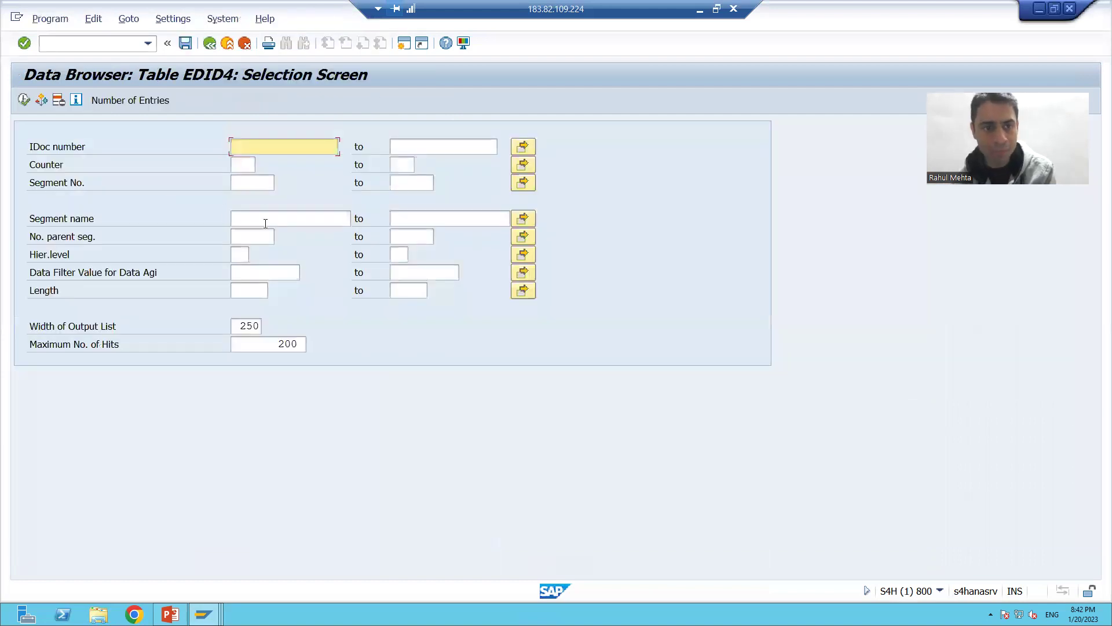
left_click(253, 150)
left_click(280, 162)
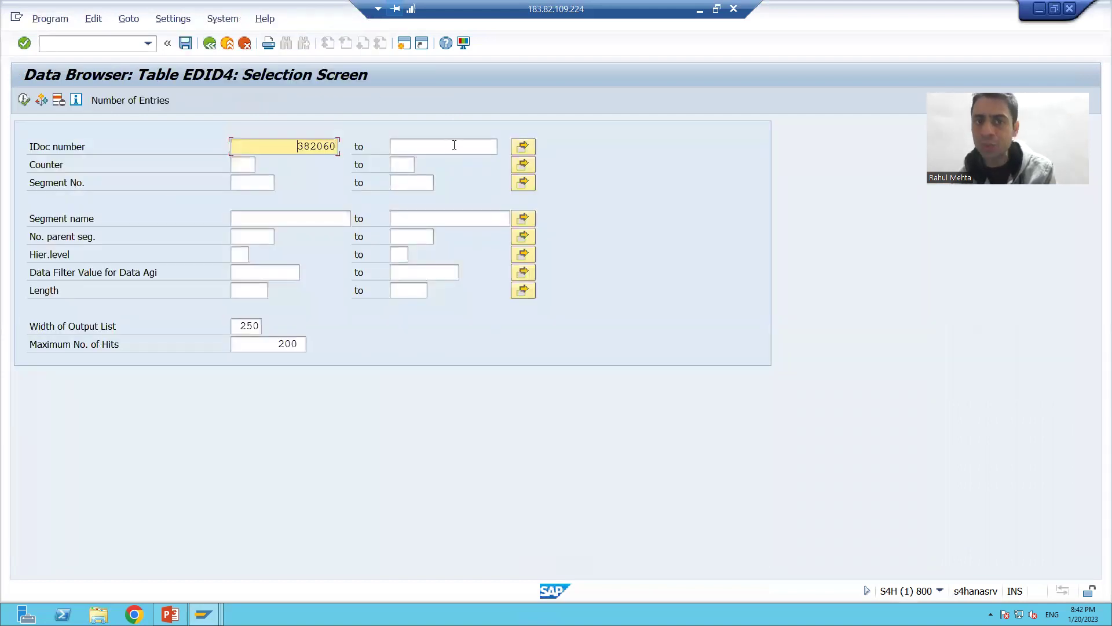
left_click(443, 157)
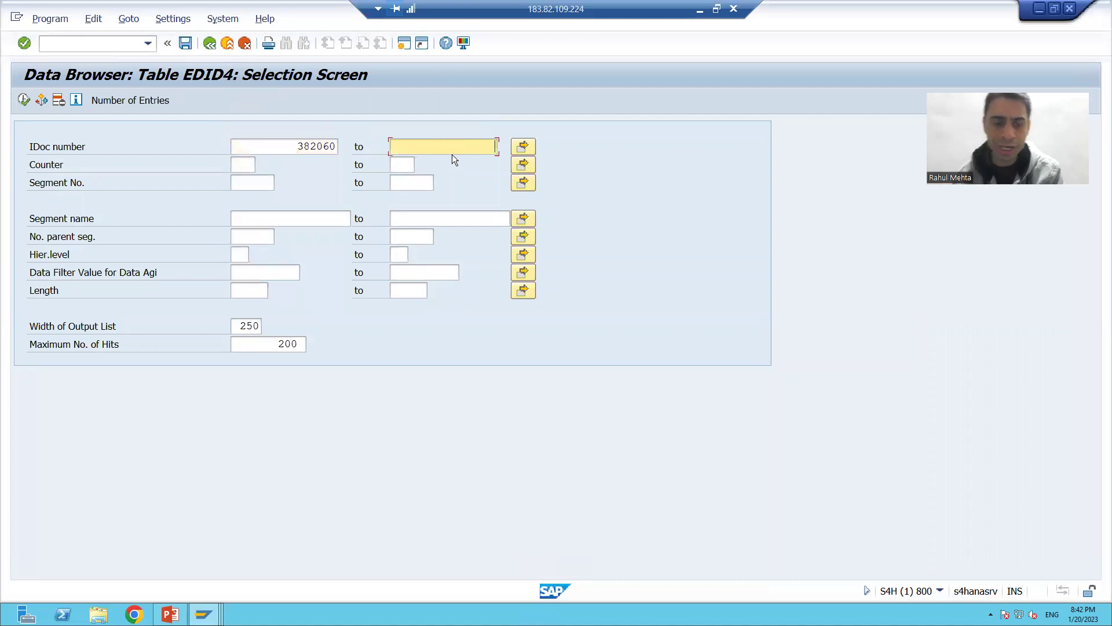
type("382064")
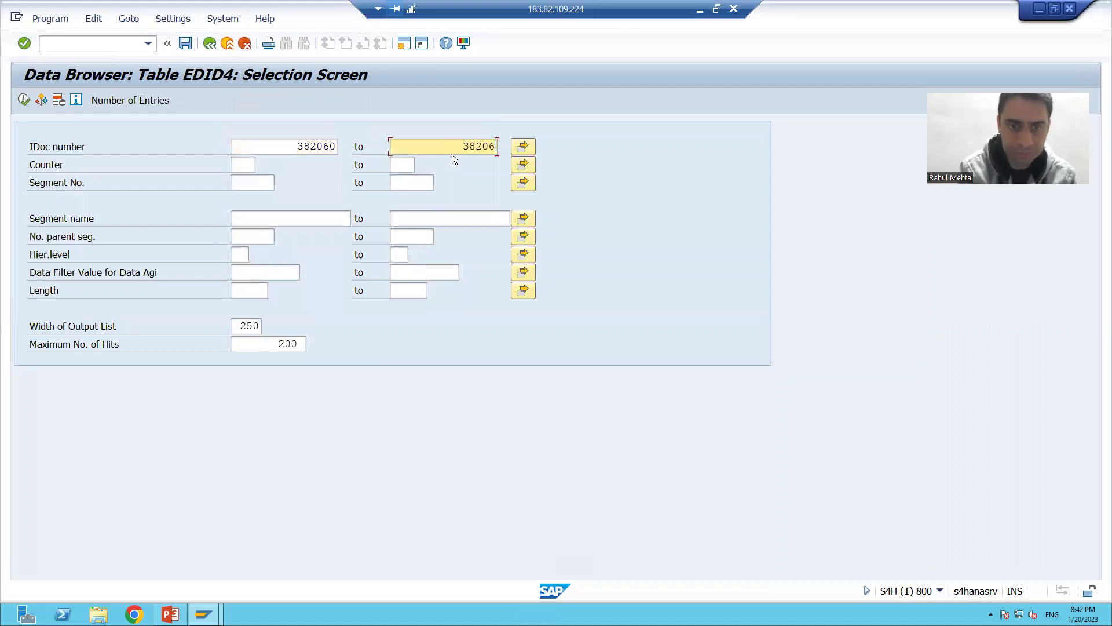
left_click(24, 99)
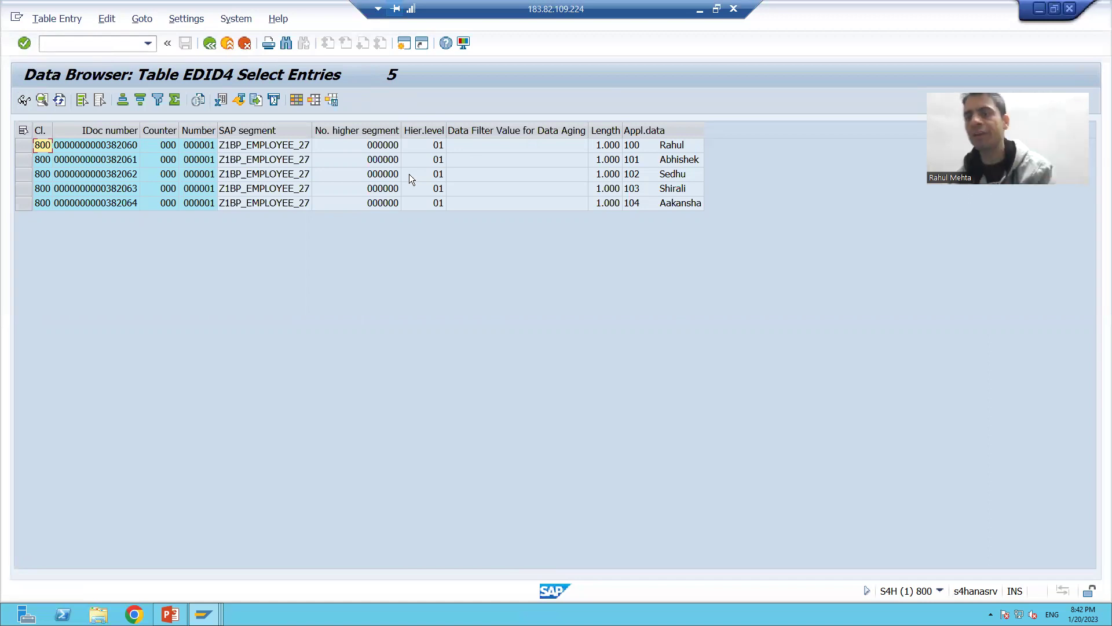
Return to the Status Monitor for ALE Messages session and open the IDoc selection behind the first failed employee message.
key("alt+Tab")
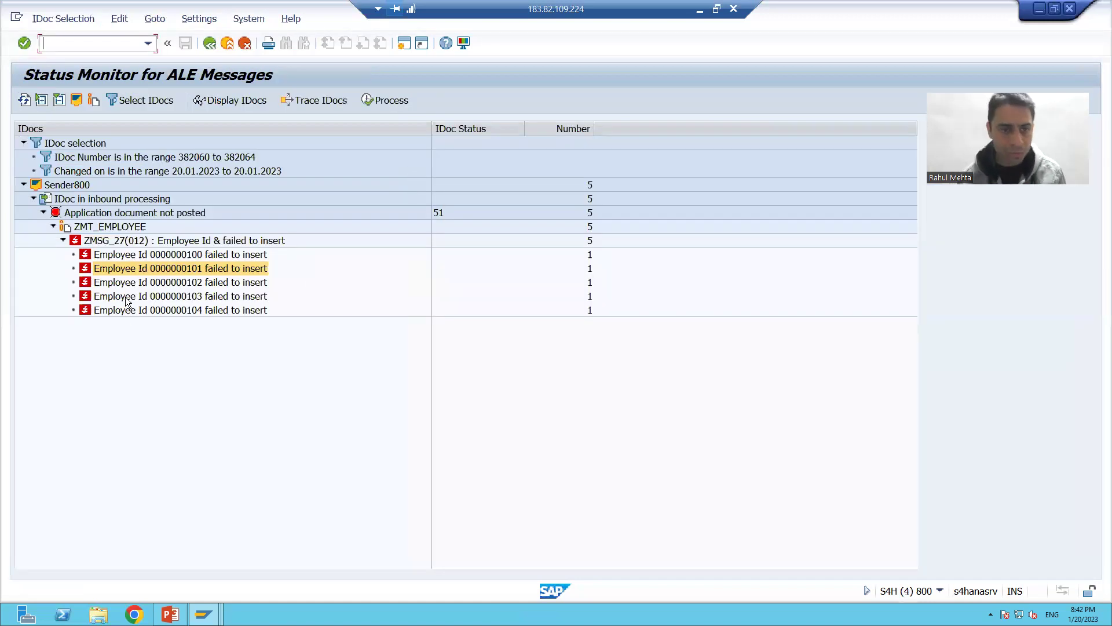
double_click(141, 254)
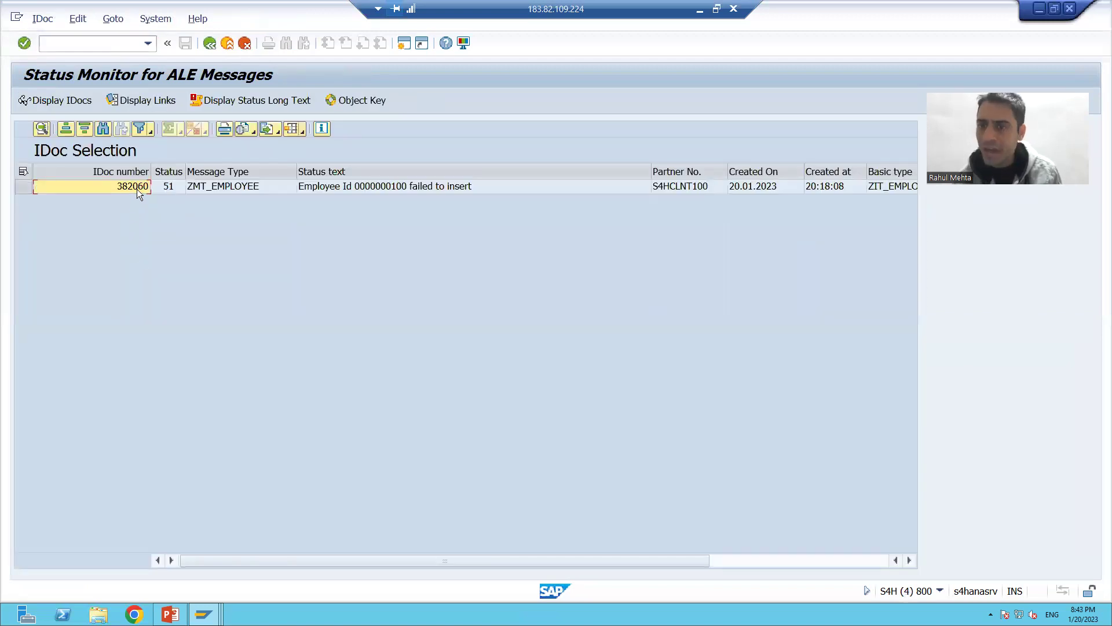
key("alt+Tab")
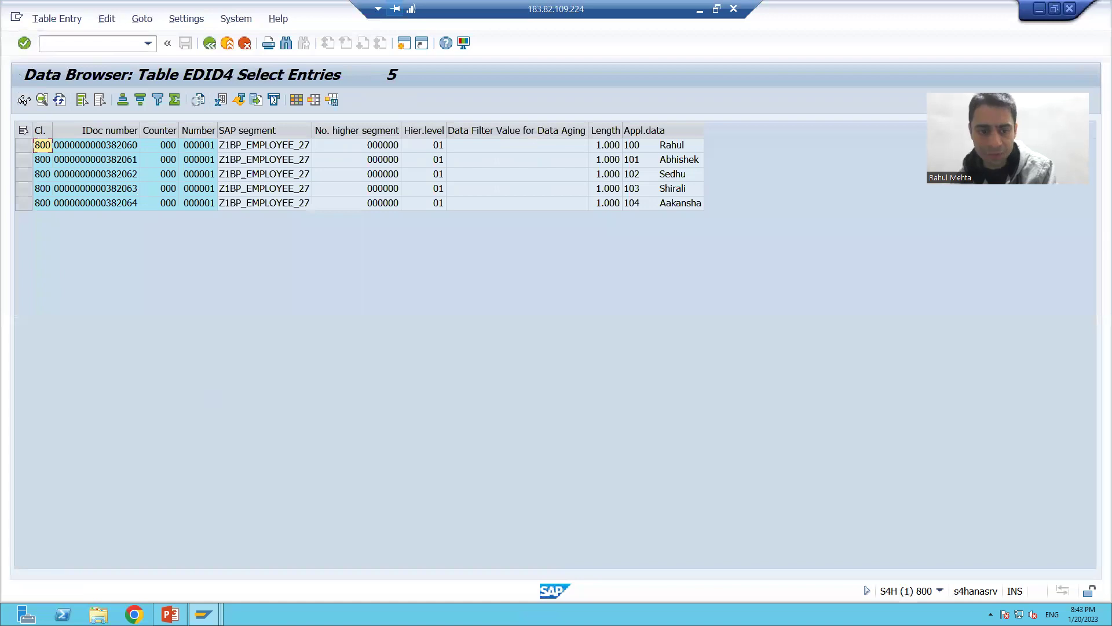
Close the Function Builder session and return to the Status Monitor session listing IDoc 382060.
mouse_move(204, 614)
left_click(320, 559)
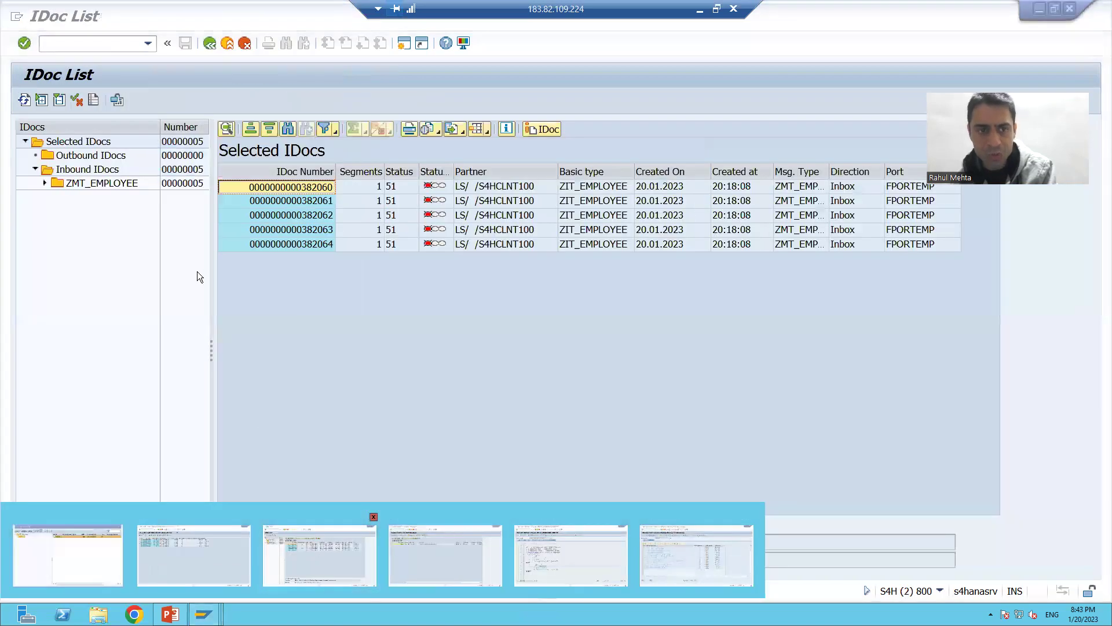
key("alt+Tab")
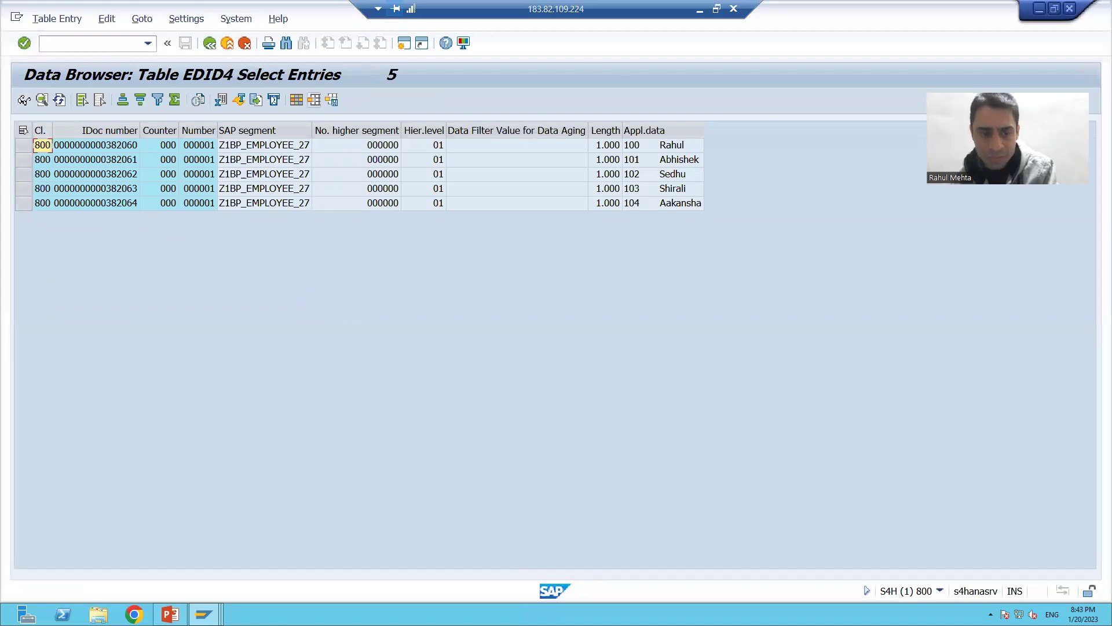
key("alt+Tab")
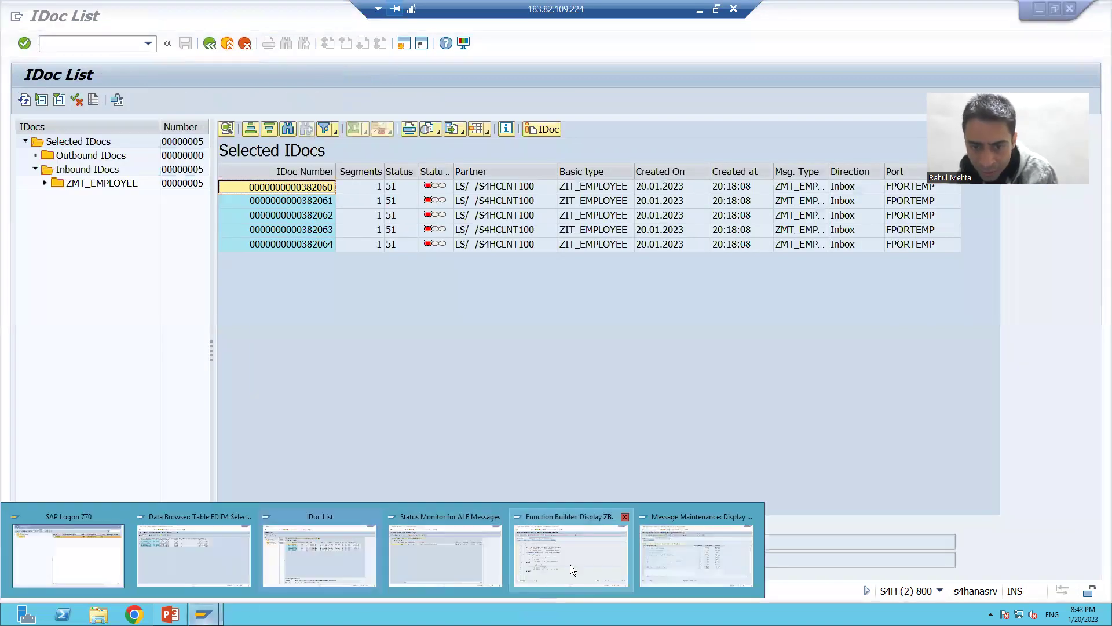
left_click(572, 565)
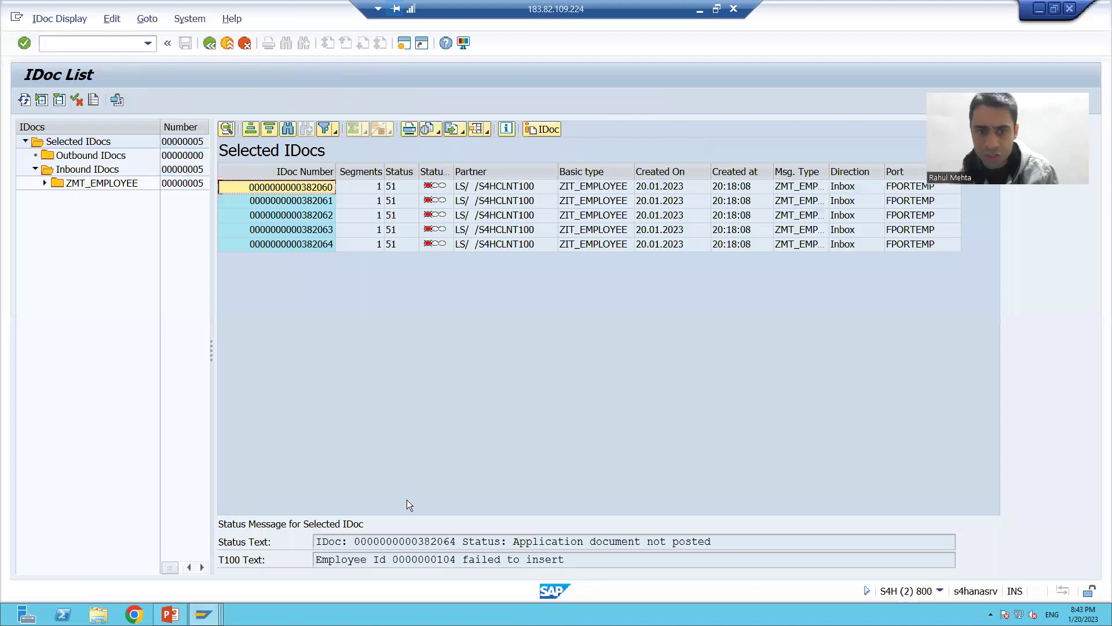
left_click(1070, 11)
mouse_move(203, 615)
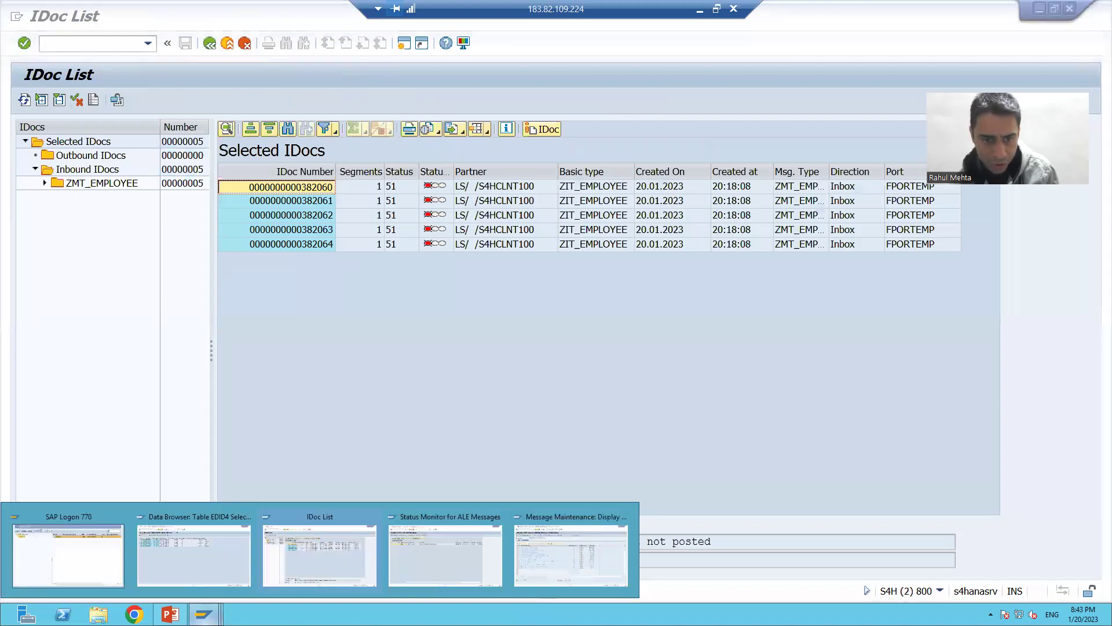
left_click(445, 561)
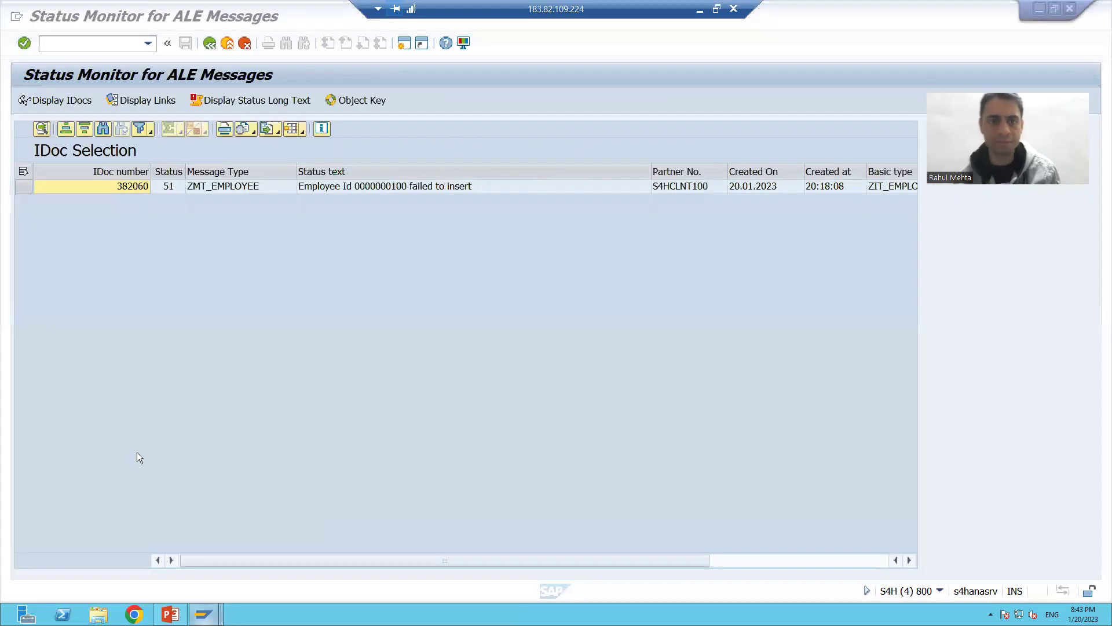
Display IDoc 382060 and examine the field contents of its Z1BP_EMPLOYEE_27 data segment.
left_click(23, 186)
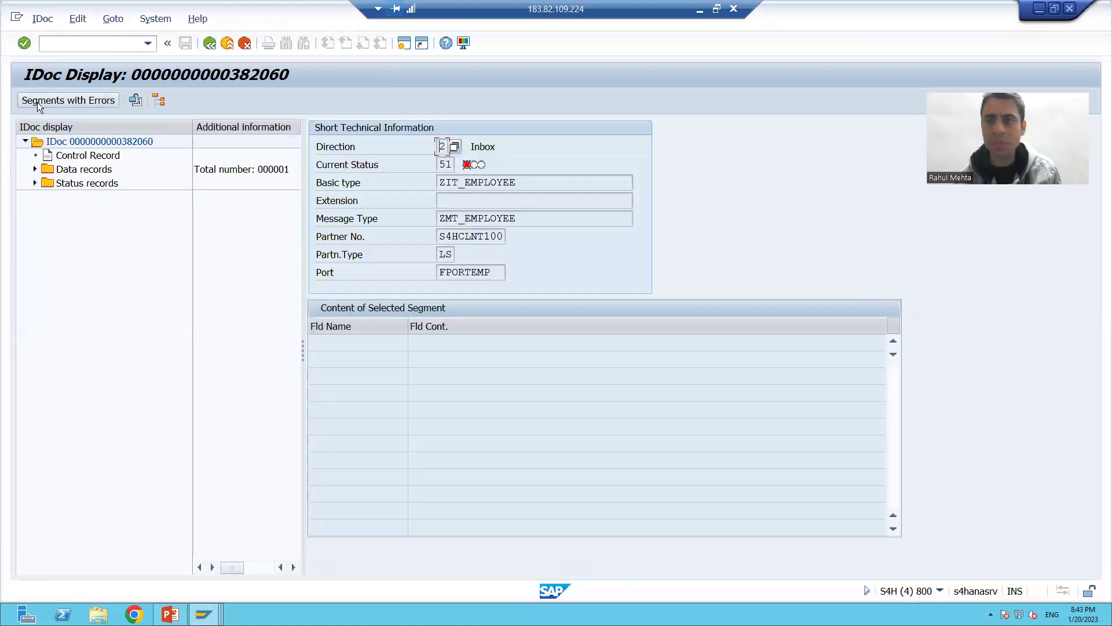
left_click(34, 169)
double_click(78, 184)
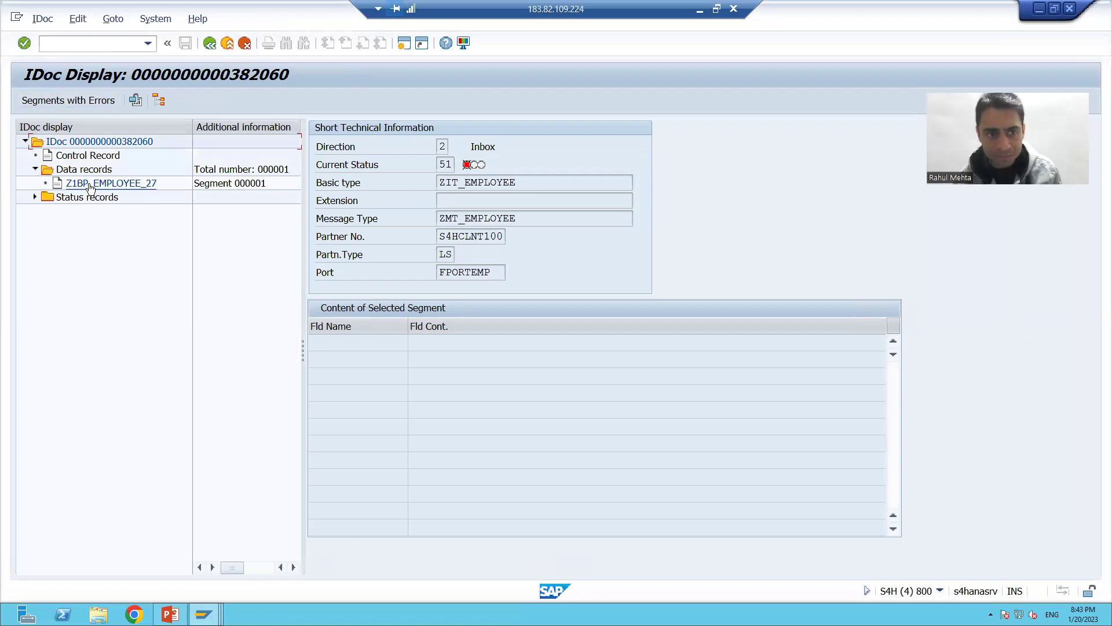
left_click(457, 361)
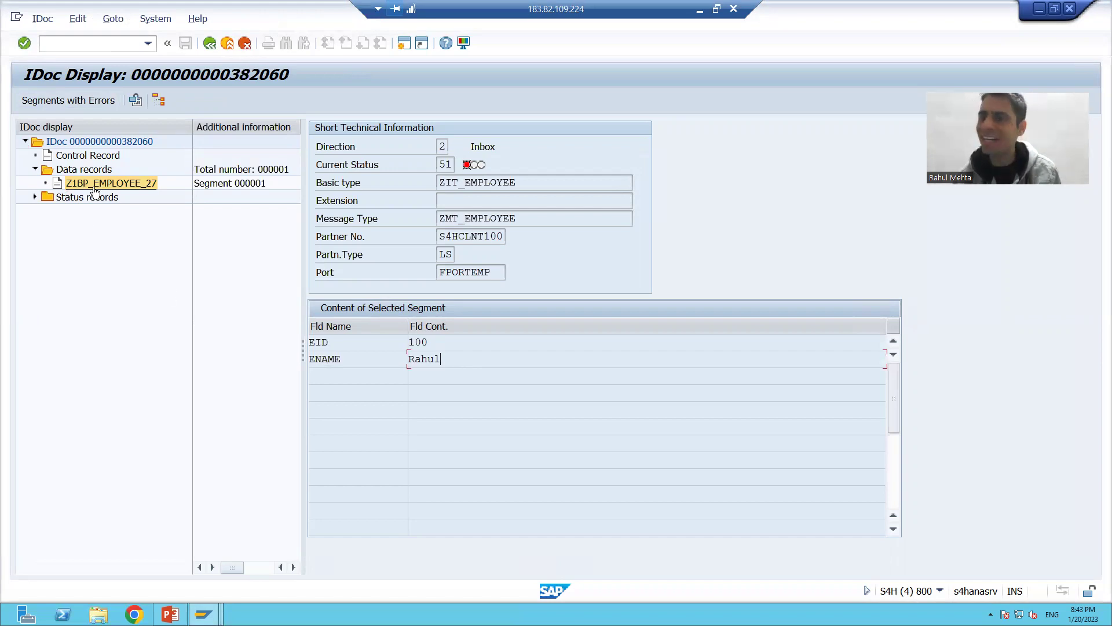
left_click_drag(424, 343, 400, 340)
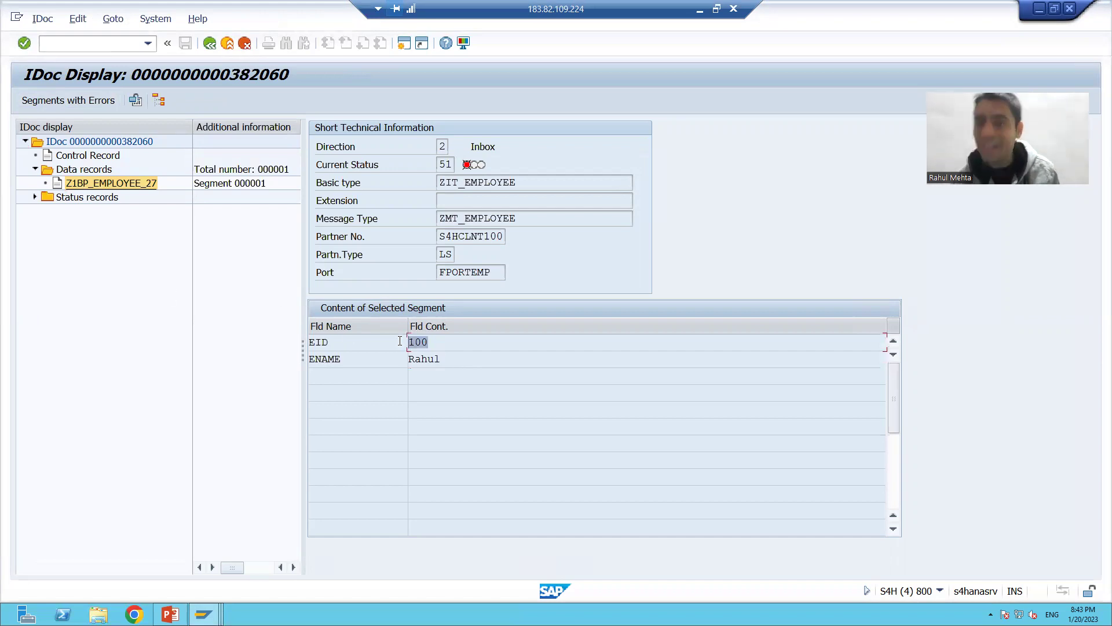
left_click(400, 340)
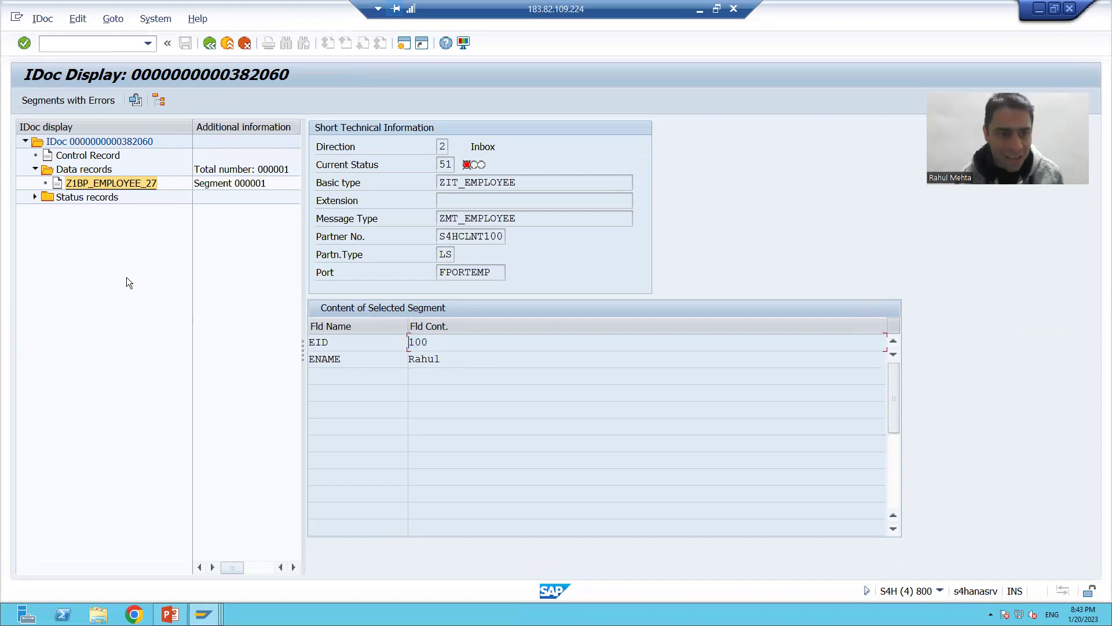
Open the Z1BP_EMPLOYEE_27 data record of IDoc 382060 and switch it from display to change mode.
double_click(60, 184)
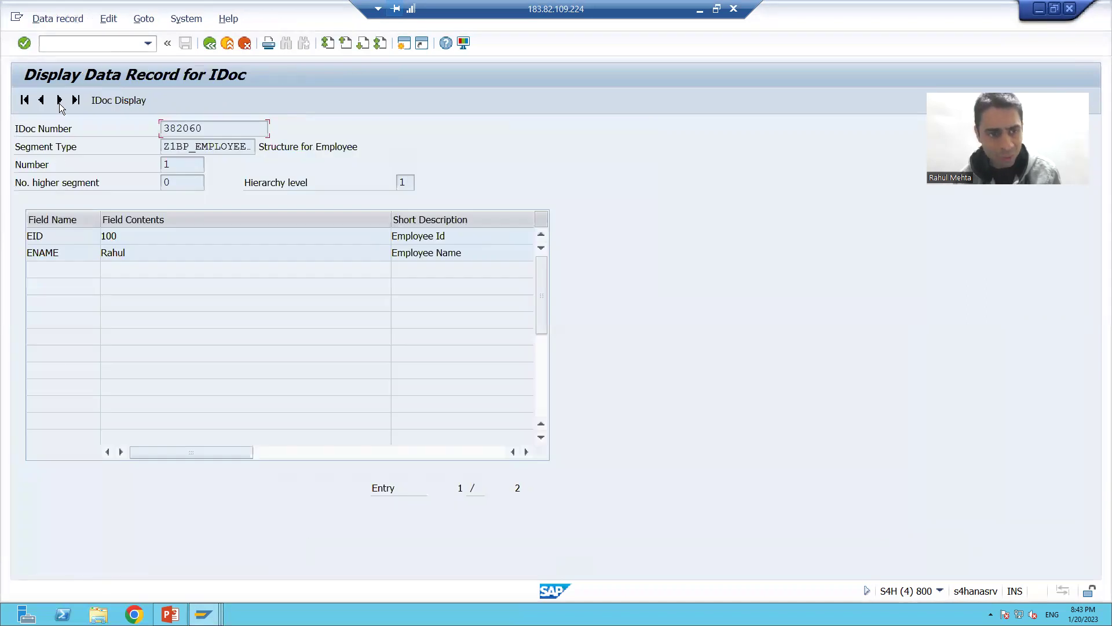
left_click(65, 21)
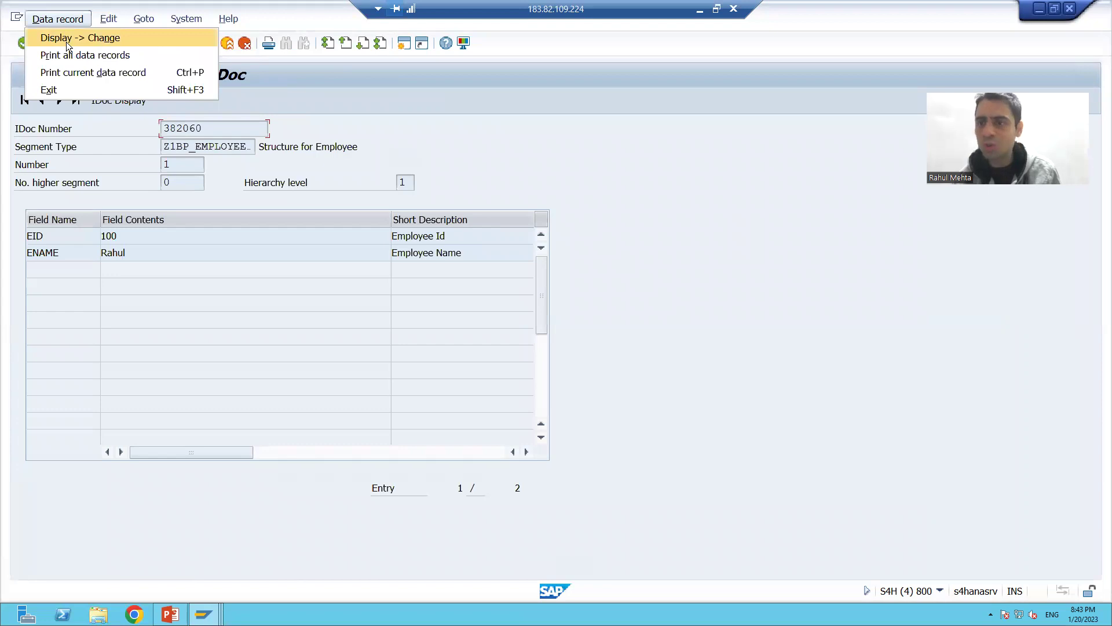
left_click(66, 42)
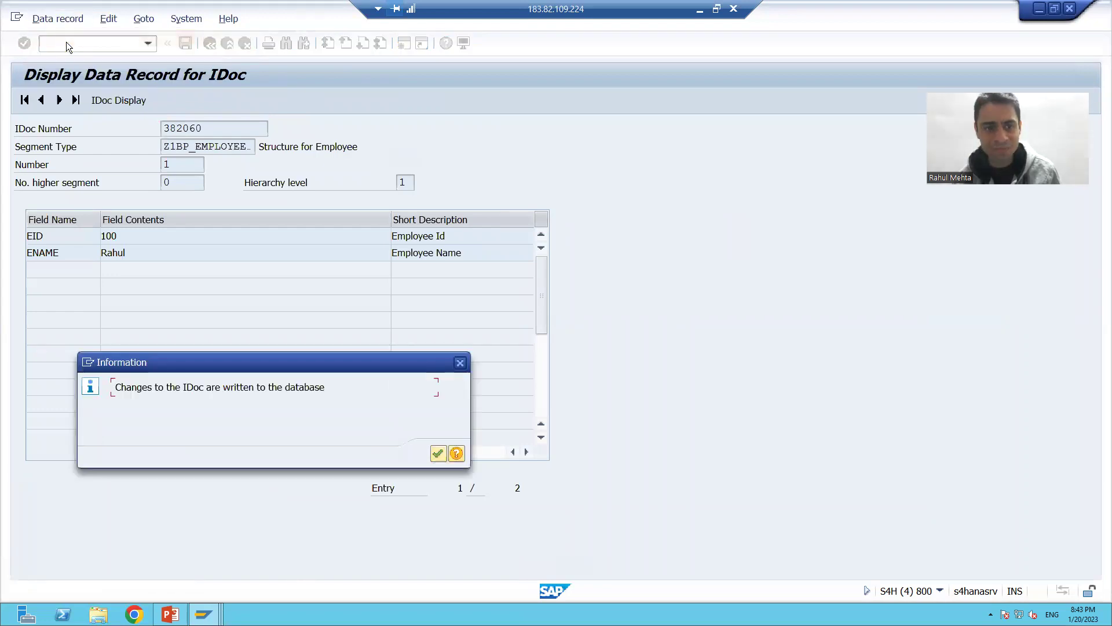
left_click(438, 454)
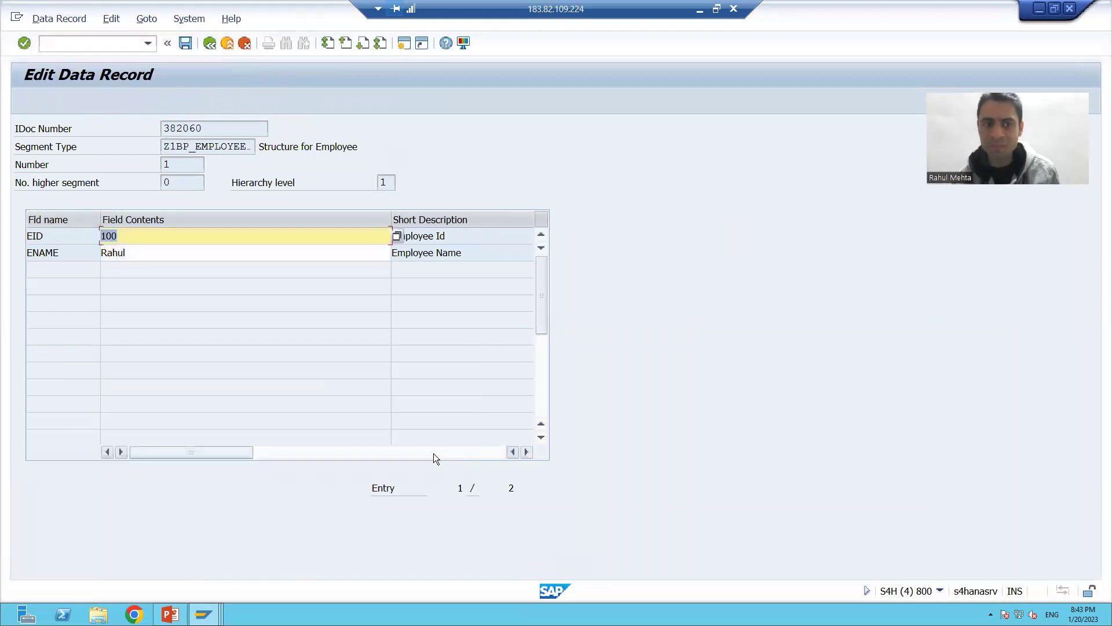
Set the EID field of the data record to 500, save the change and leave the data record.
left_click(131, 239)
key("BackSpace")
key("BackSpace")
key("BackSpace")
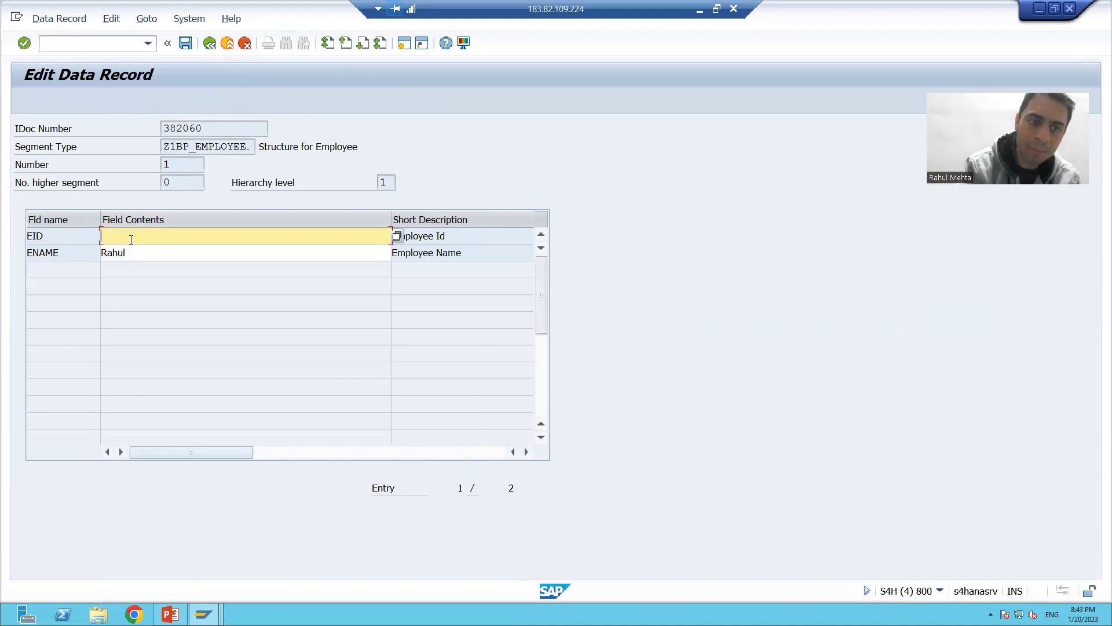
type("500")
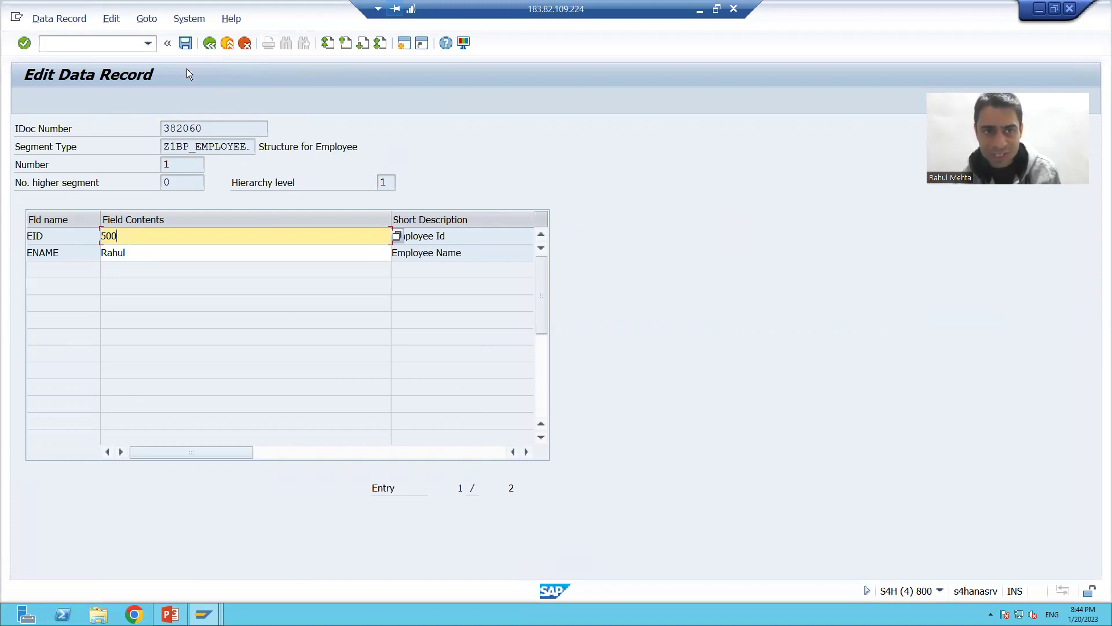
key("ctrl+s")
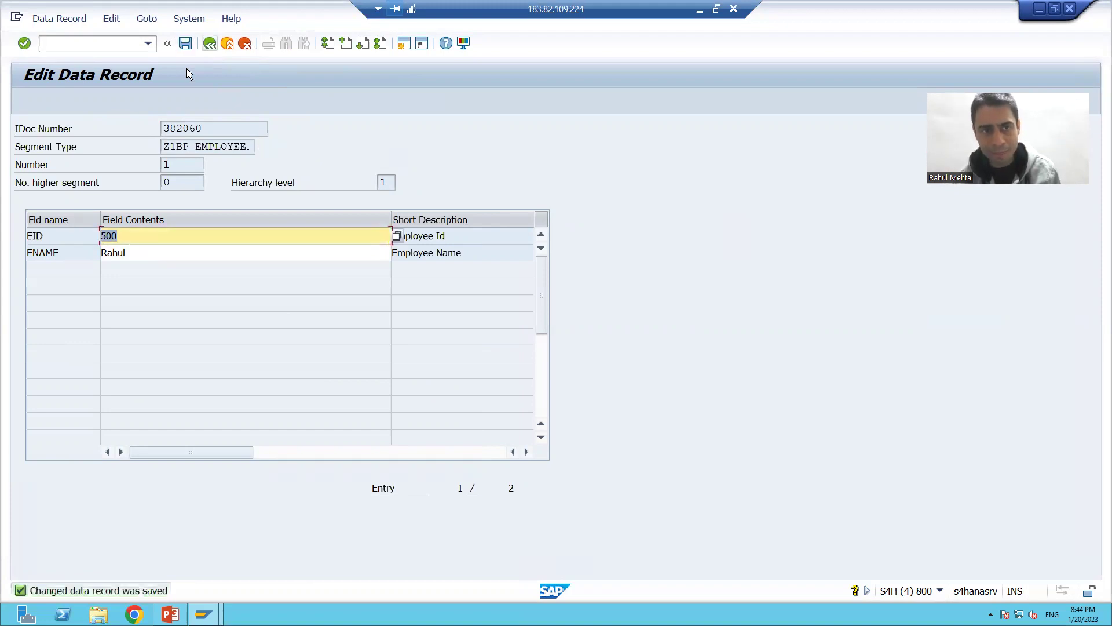
key("F3")
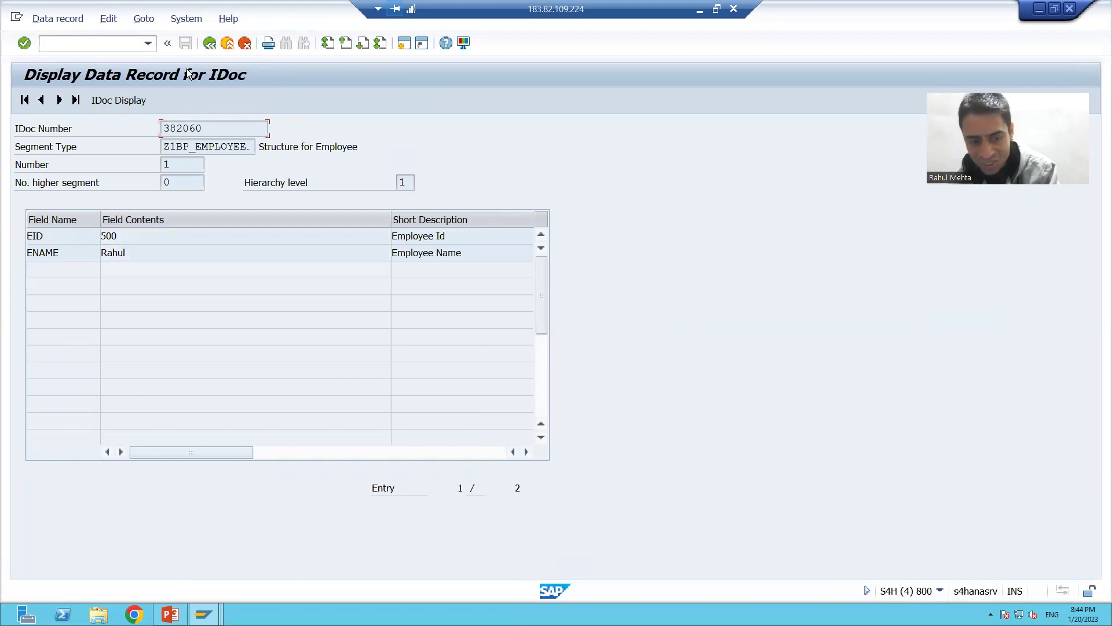
key("F3")
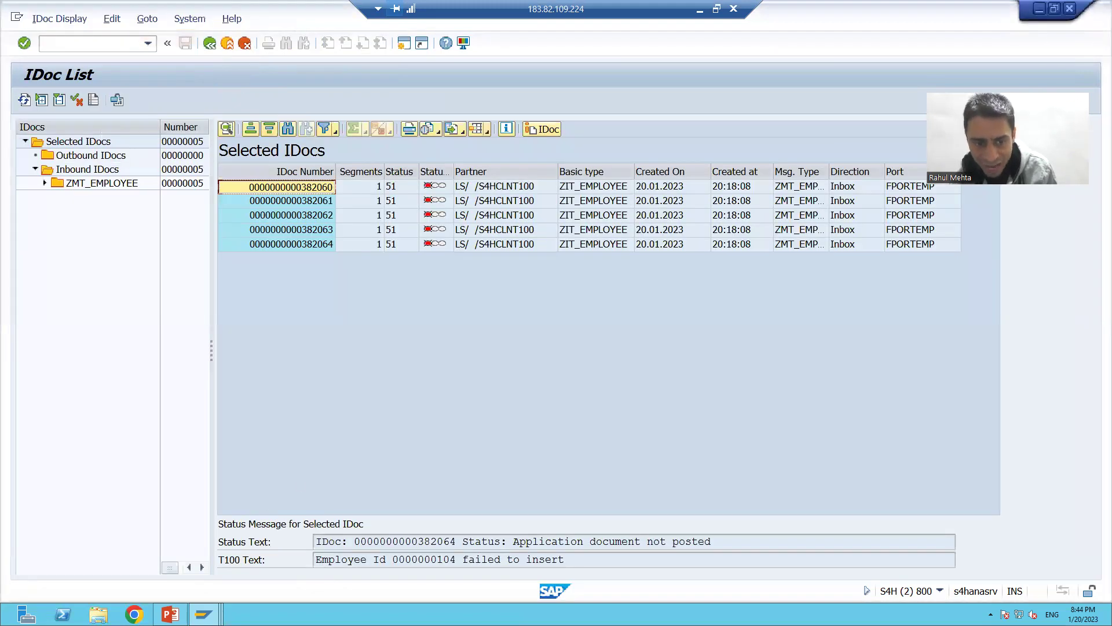
Check the application data of IDoc 382060 in the table EDID4 entries, then return to the IDoc list.
left_click(203, 613)
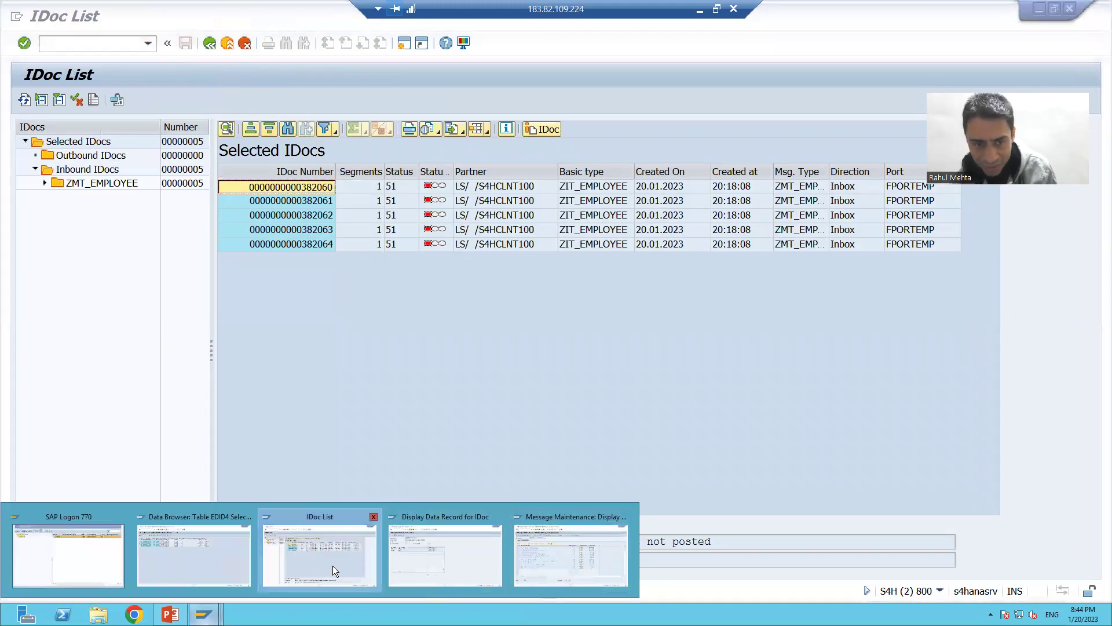
left_click(207, 559)
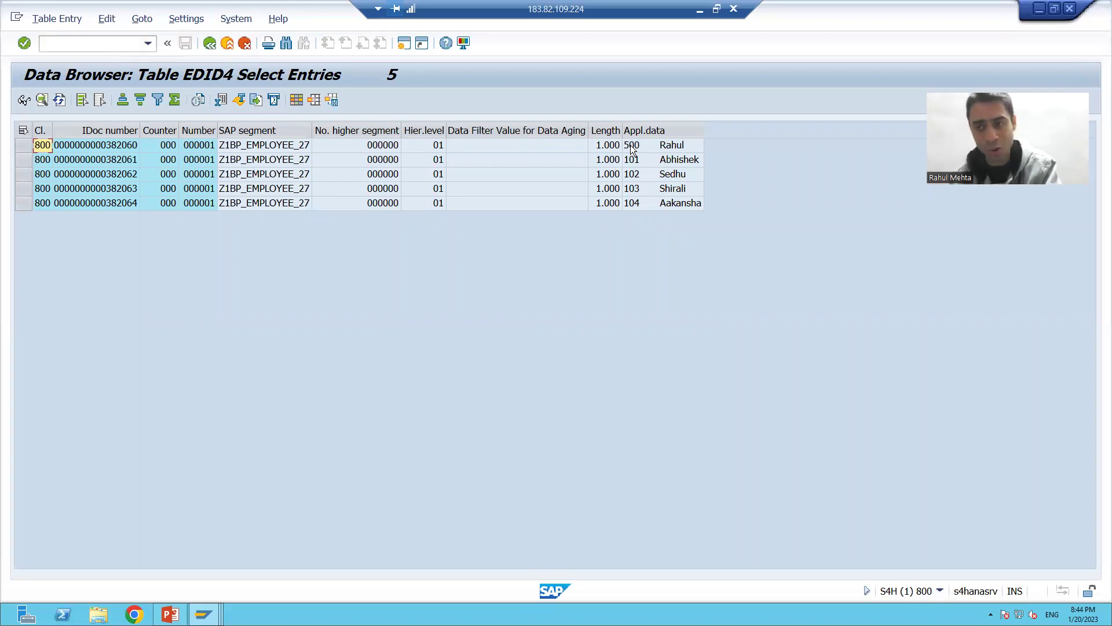
key("alt+Tab")
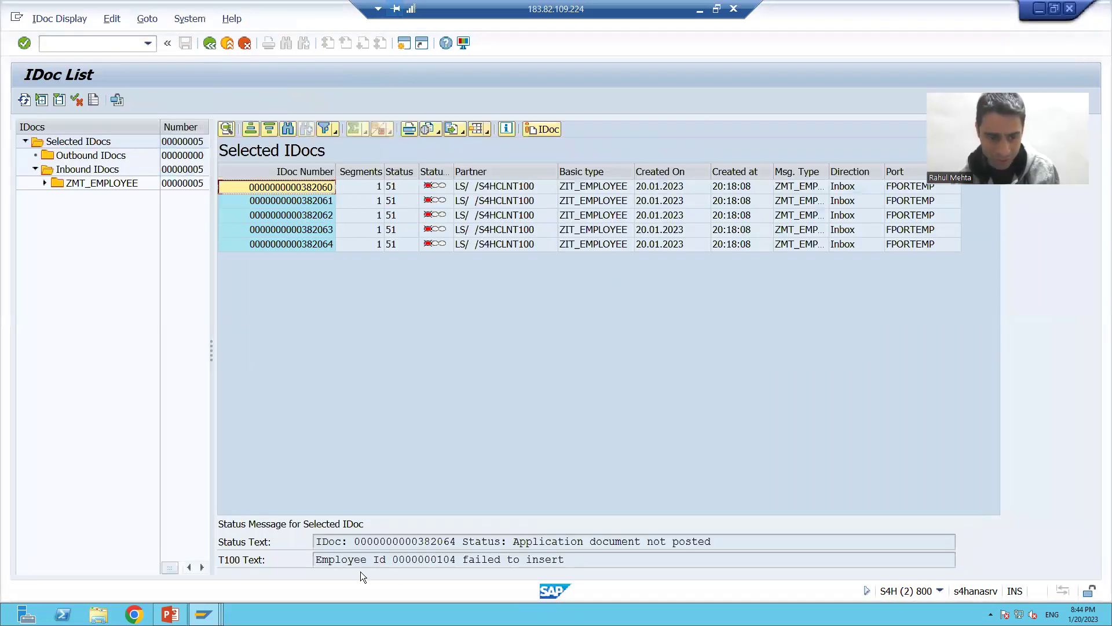
Switch back to the data record of IDoc 382060 and leave it to return to the Status Monitor overview.
left_click(204, 615)
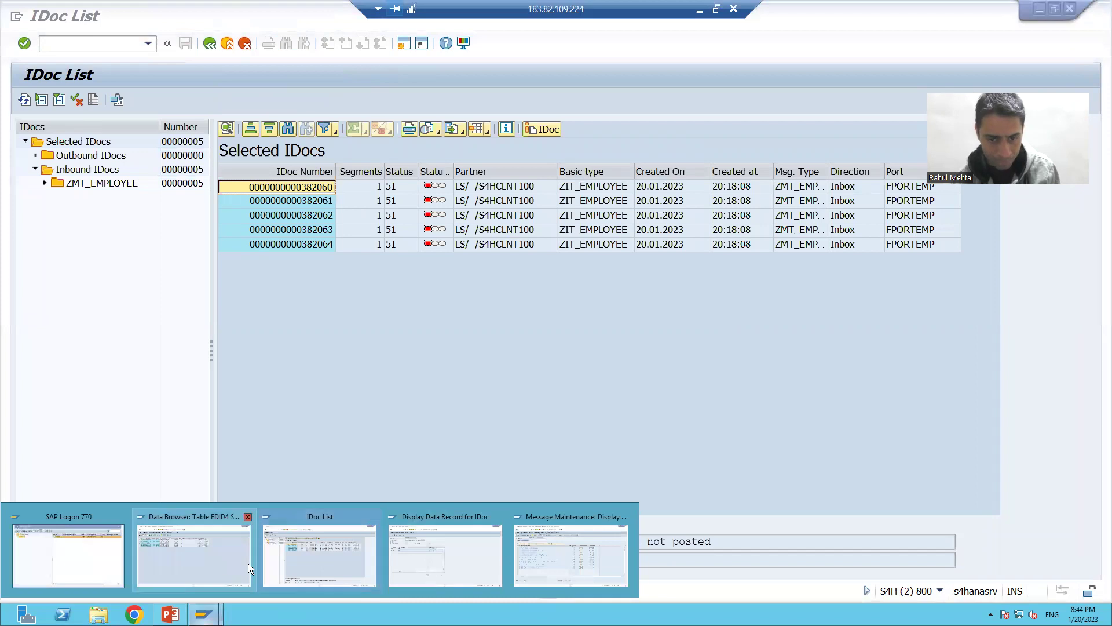
left_click(452, 561)
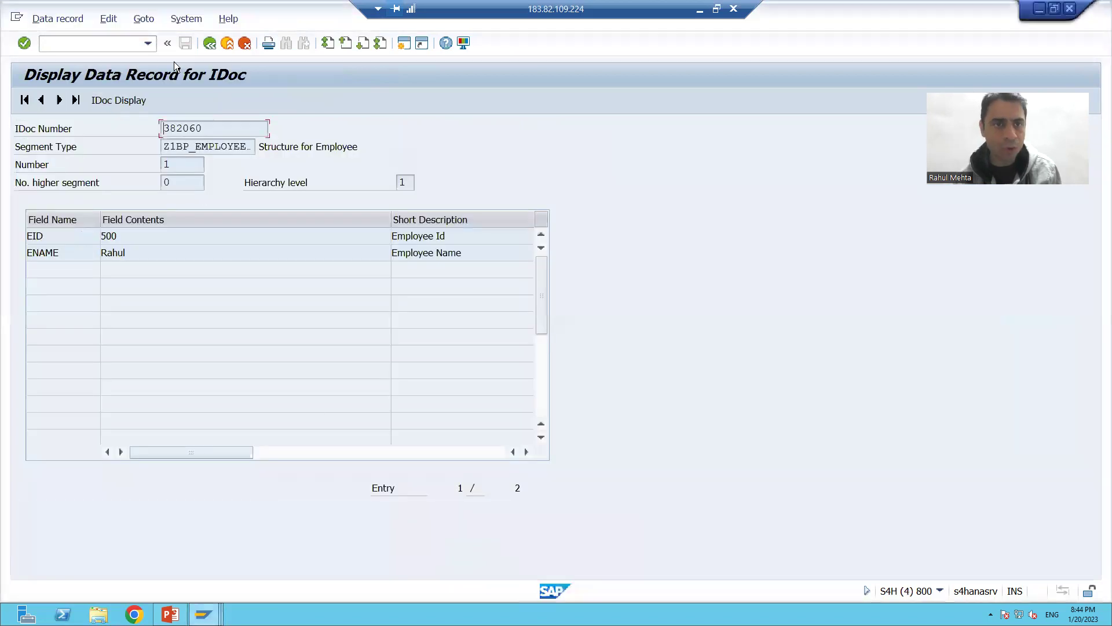
key("F3")
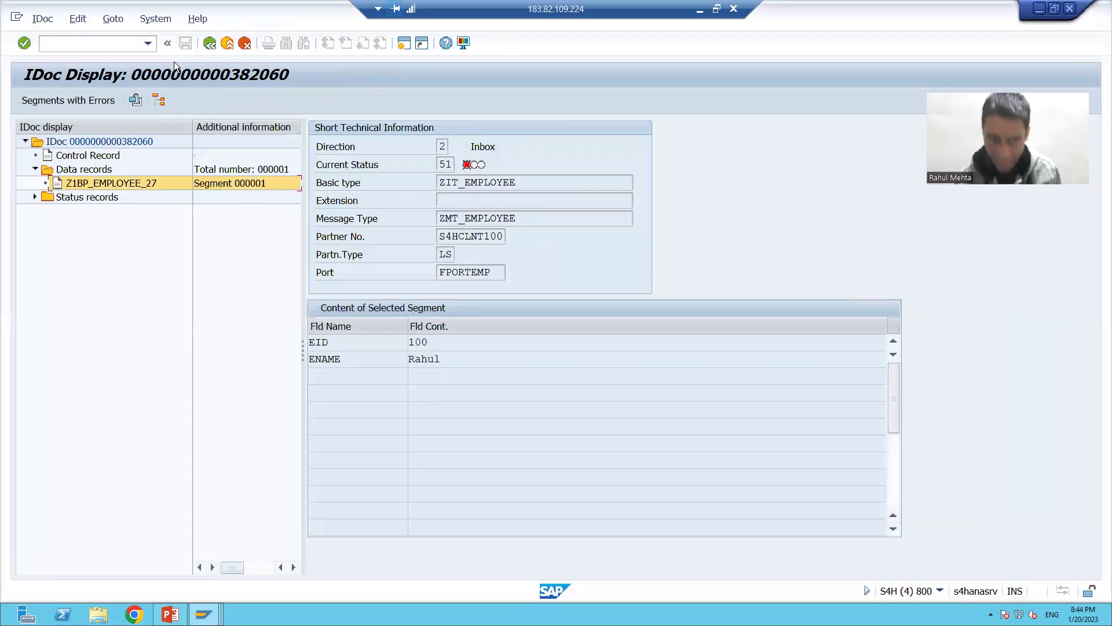
key("F3")
key("F3")
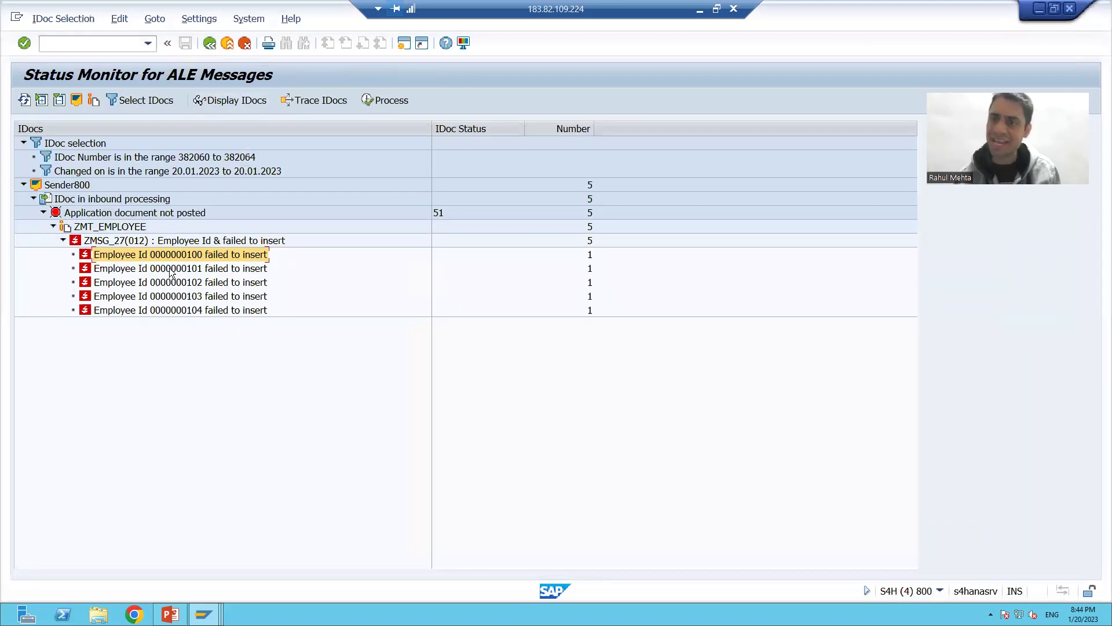
Open the failed entry for employee ID 101, select its IDoc 382061 and locate the same IDoc in the IDoc list.
double_click(170, 269)
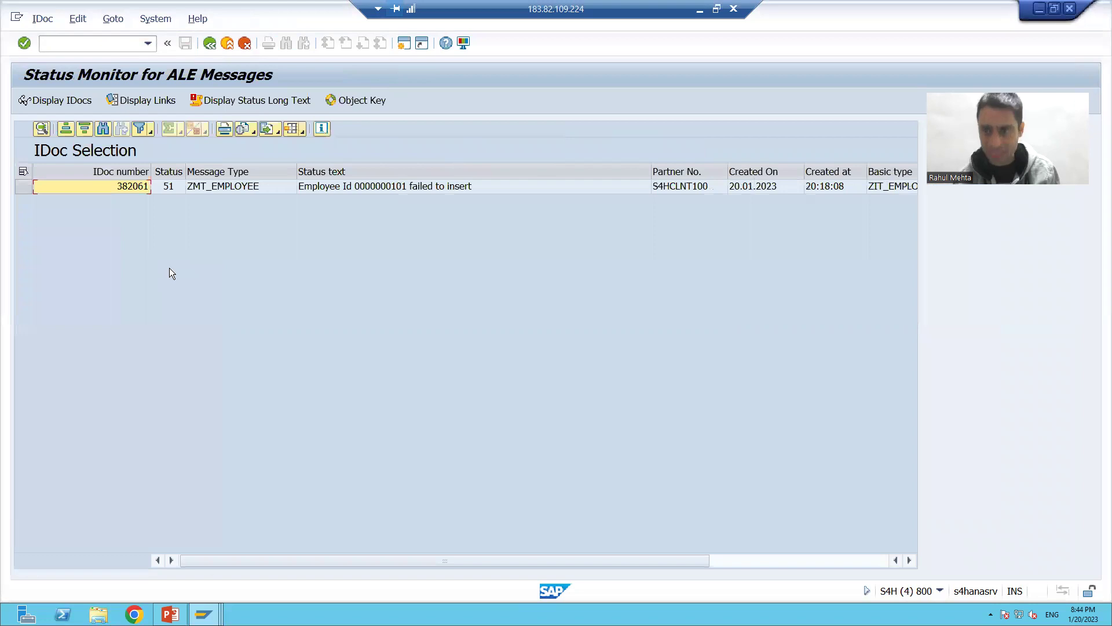
left_click(24, 187)
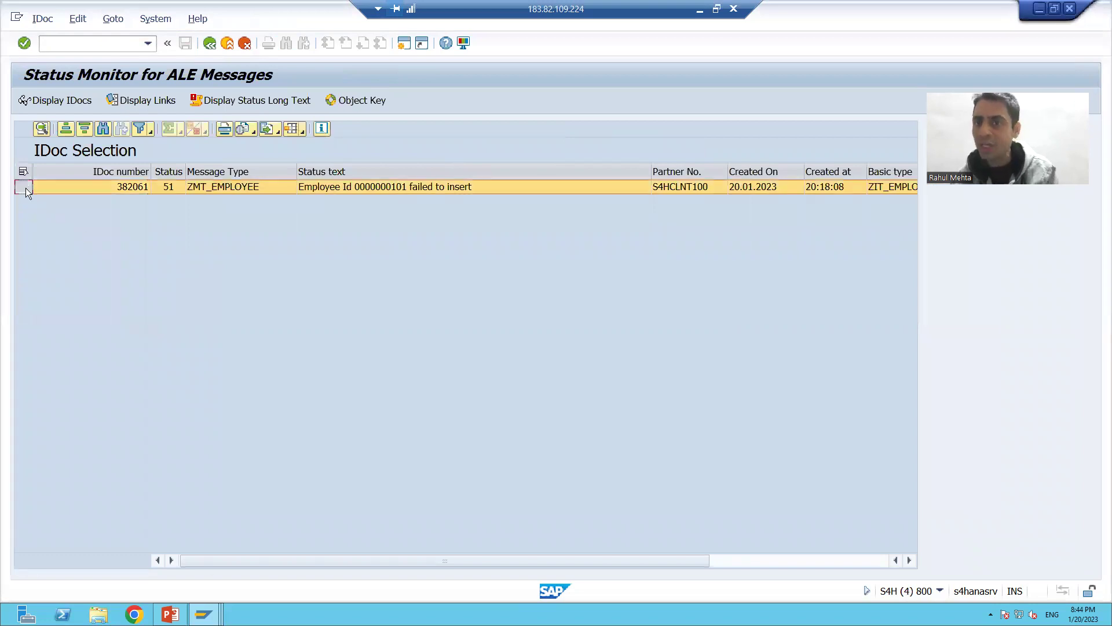
key("F3")
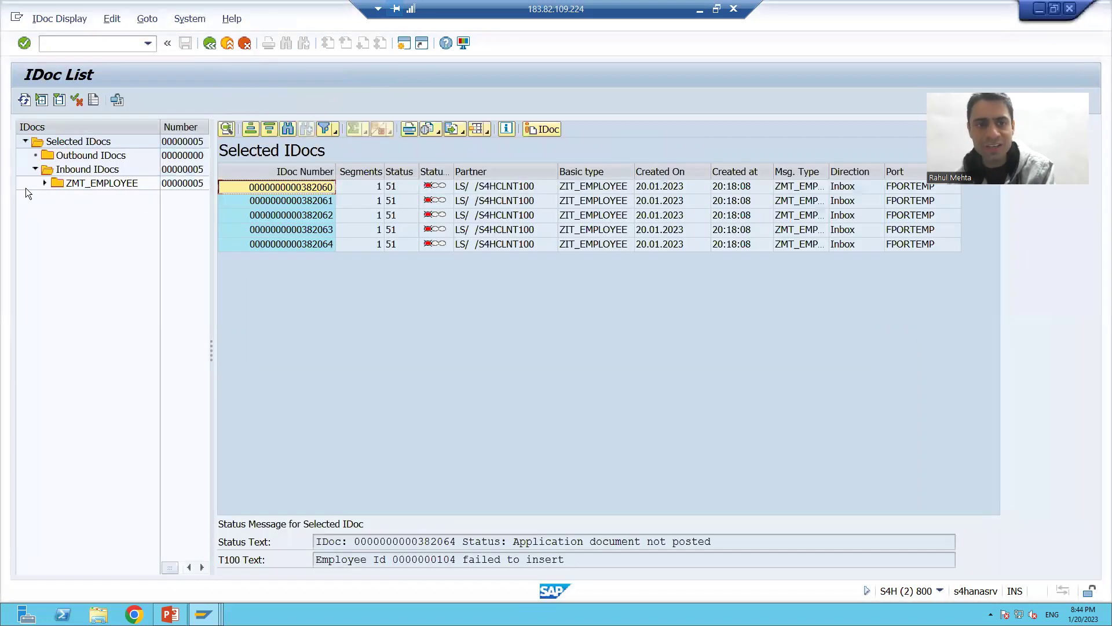
left_click(292, 205)
key("alt+Tab")
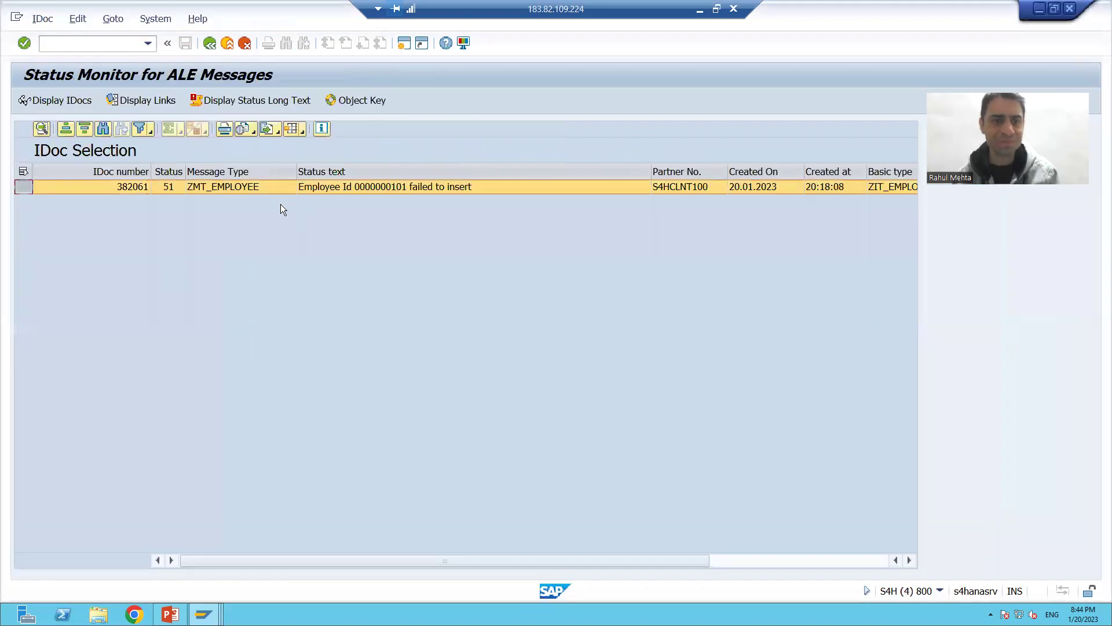
Display IDoc 382061 and show the field contents of its Z1BP_EMPLOYEE_27 data segment.
left_click(49, 101)
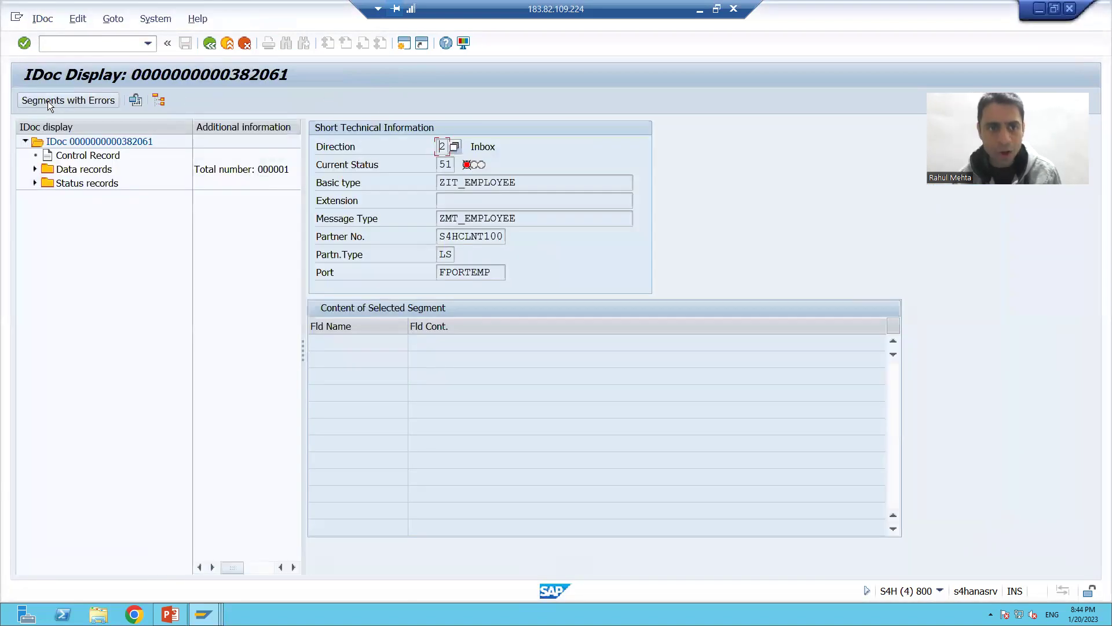
left_click(35, 169)
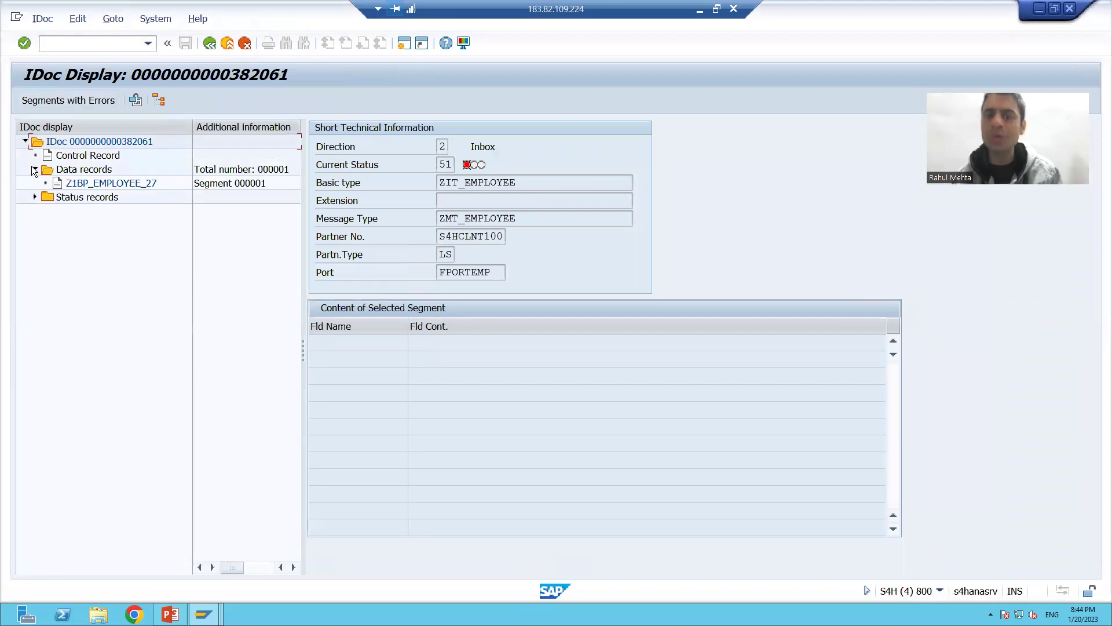
double_click(95, 185)
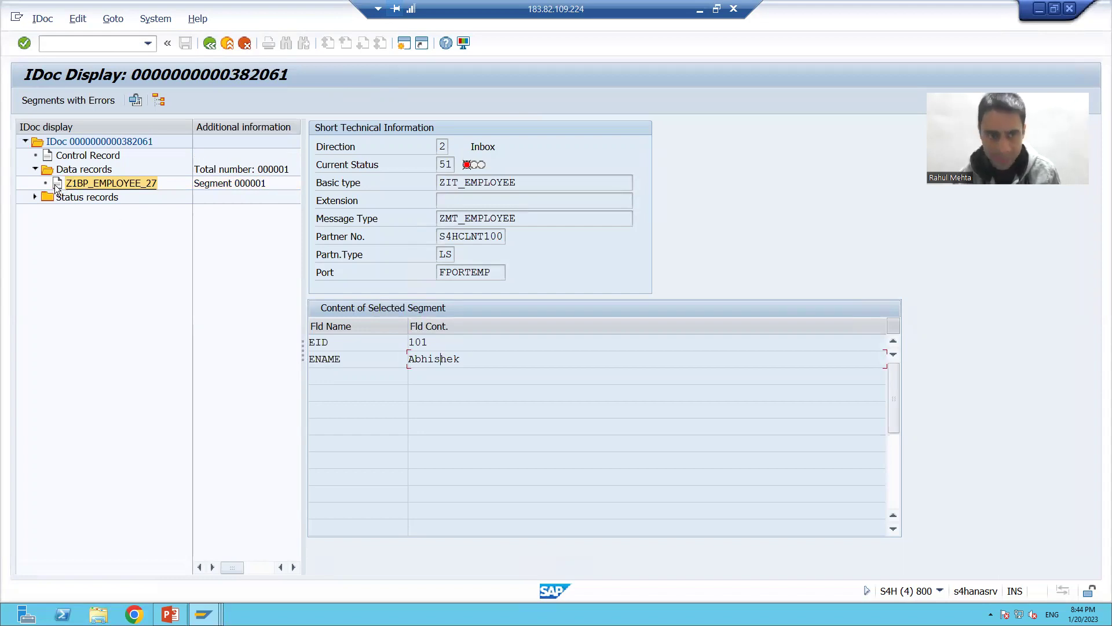
Open the Z1BP_EMPLOYEE_27 data record of IDoc 382061 and switch it from display to change mode.
double_click(55, 185)
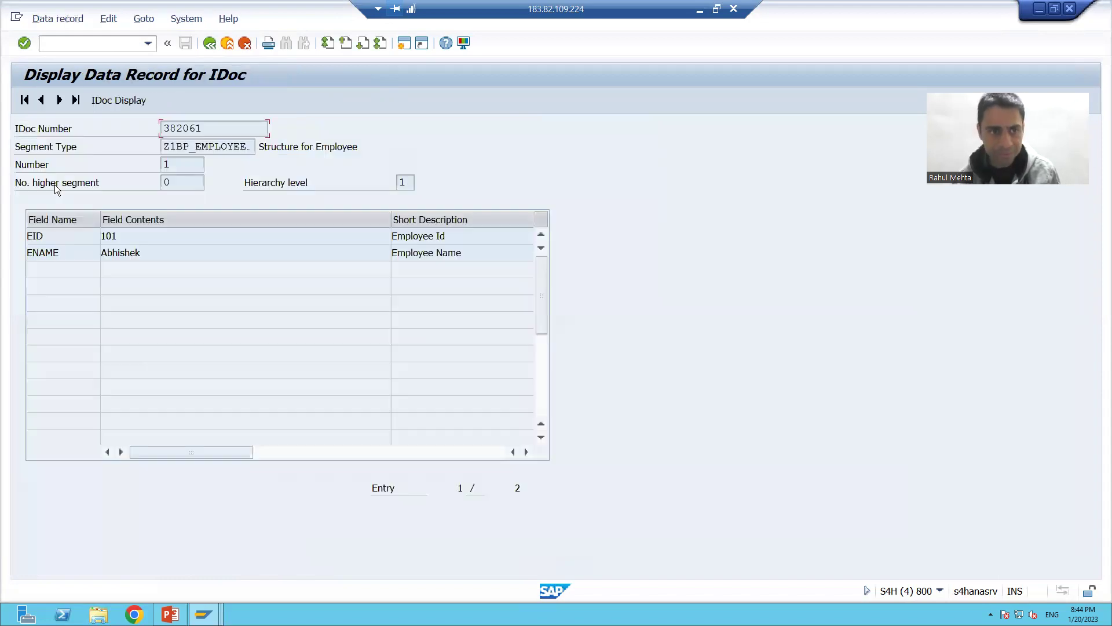
left_click(55, 20)
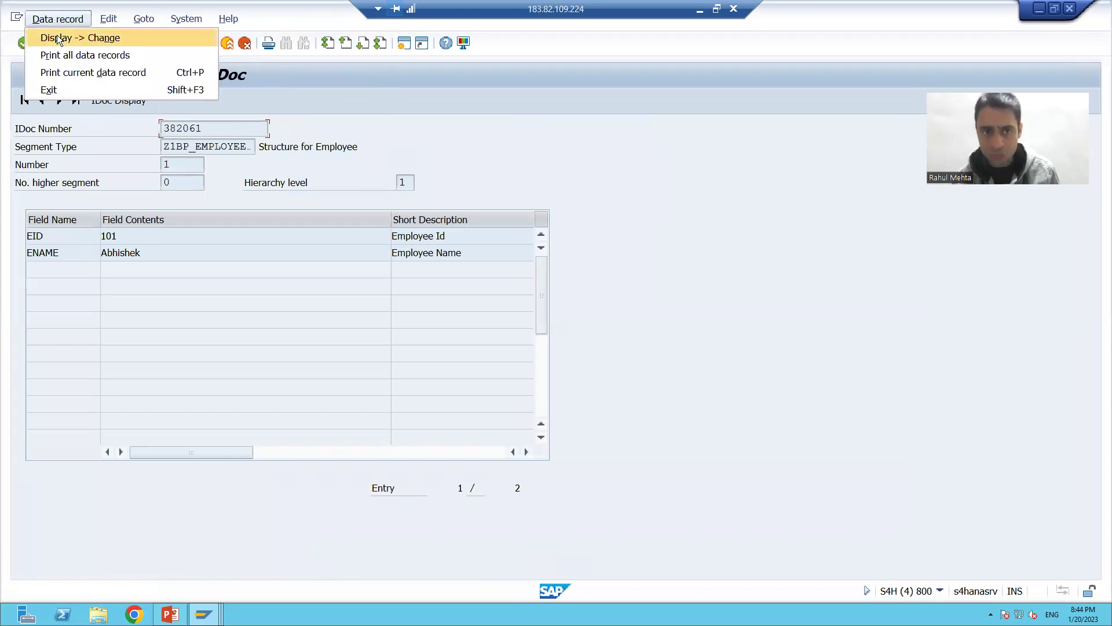
left_click(56, 37)
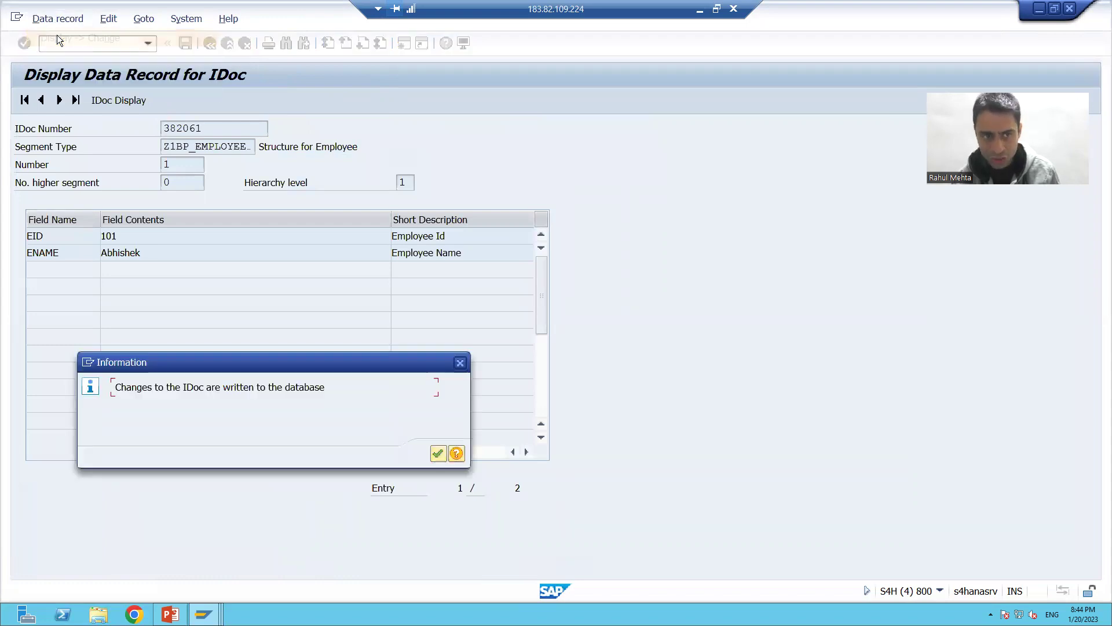
left_click(438, 455)
Set the EID field of IDoc 382061's data record to 501, save the change and leave change mode.
left_click(149, 238)
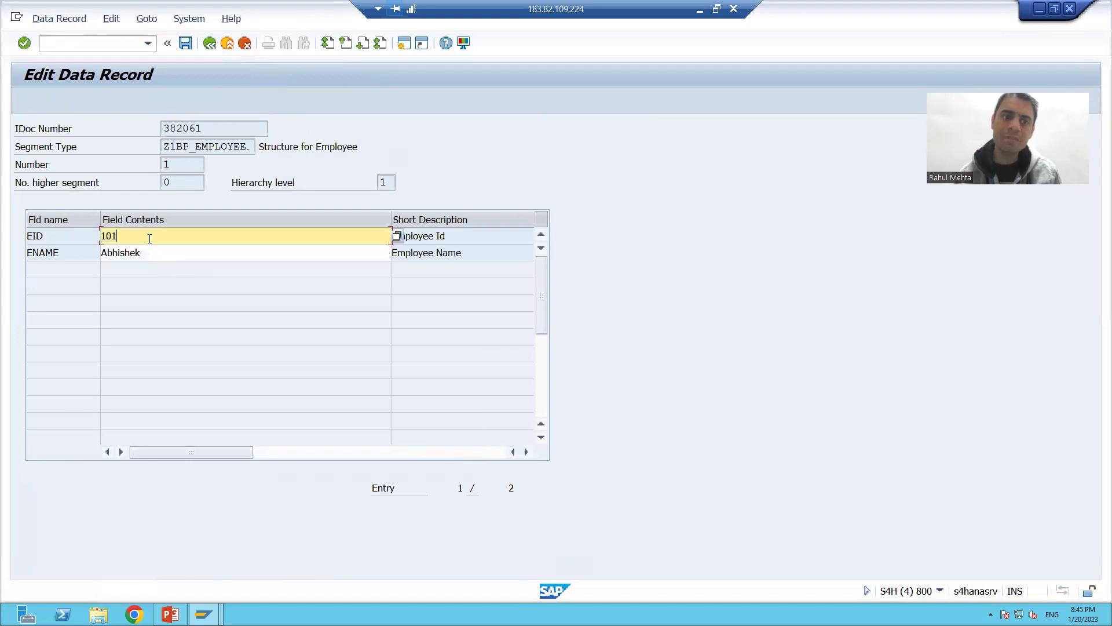
key("BackSpace")
key("BackSpace")
key("BackSpace")
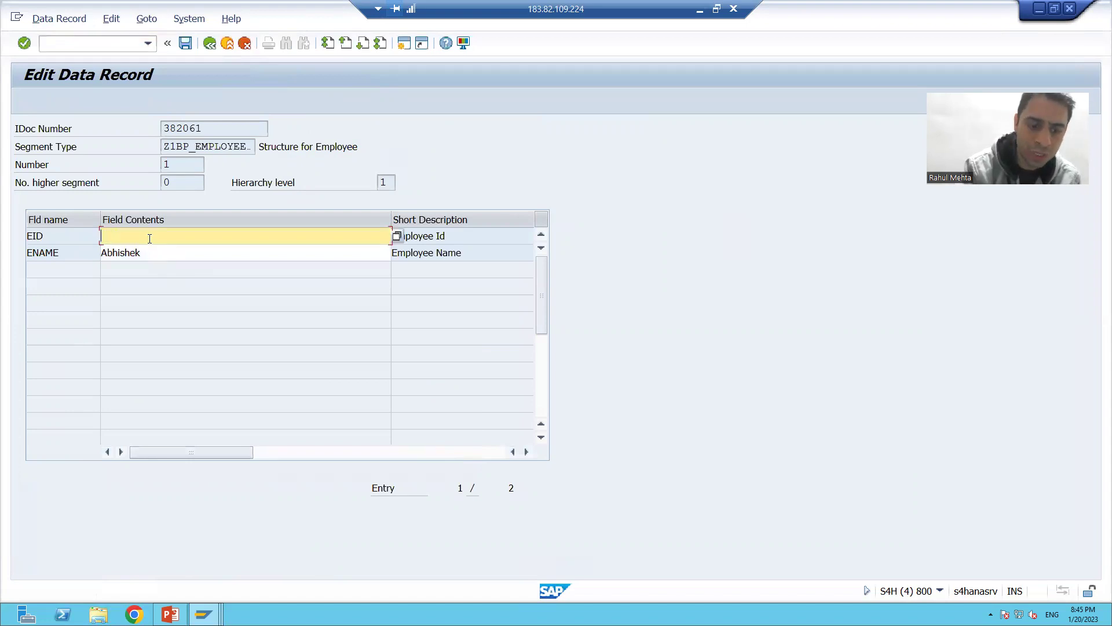
type("501")
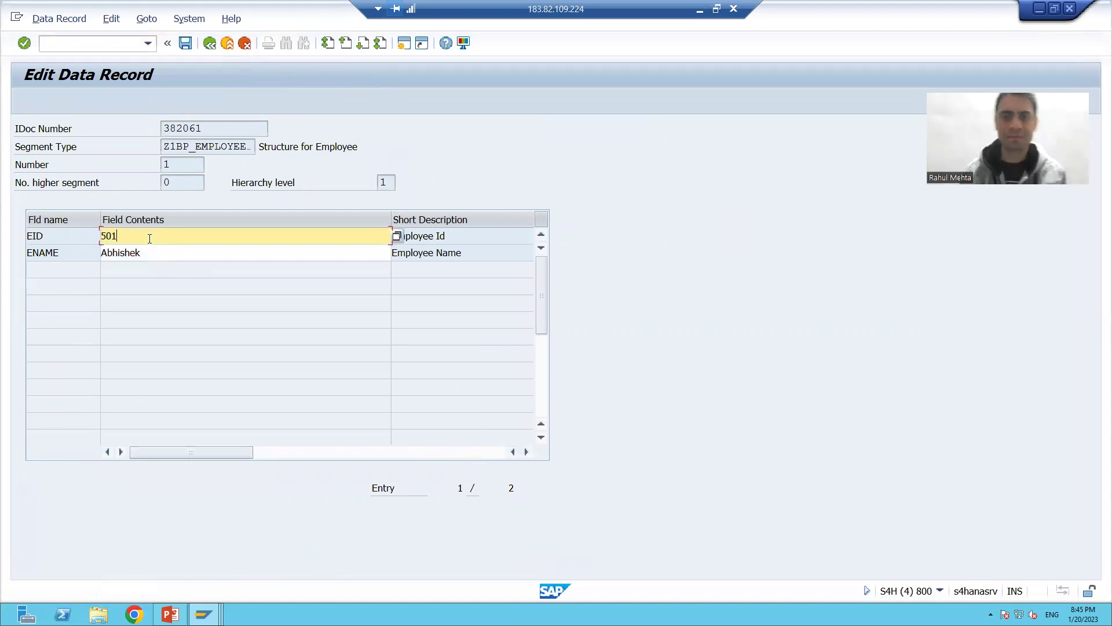
key("ctrl+s")
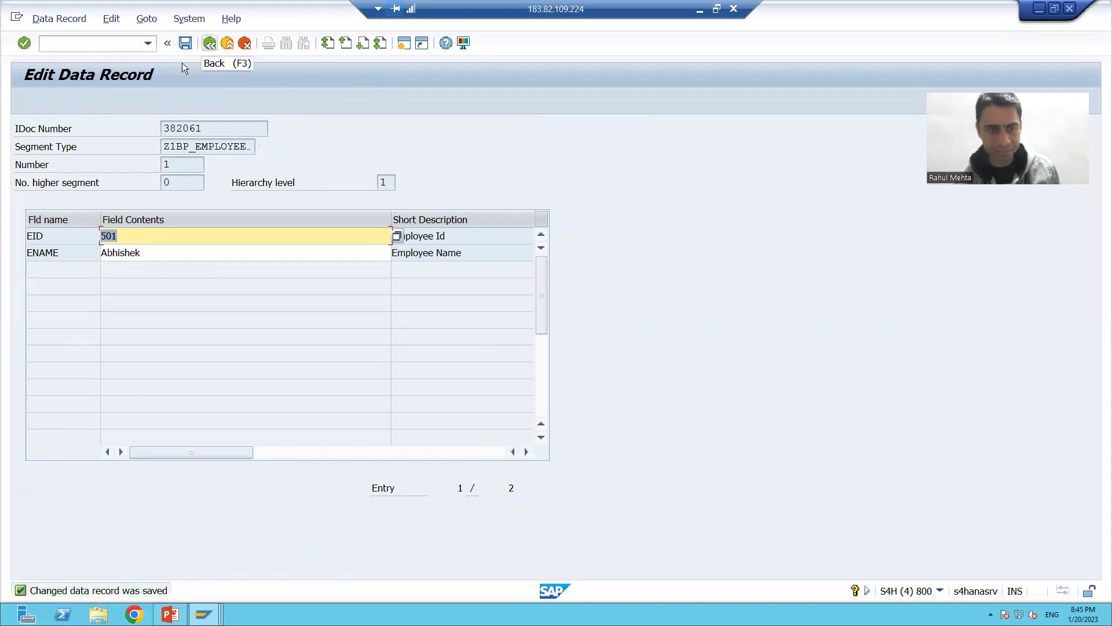
key("F3")
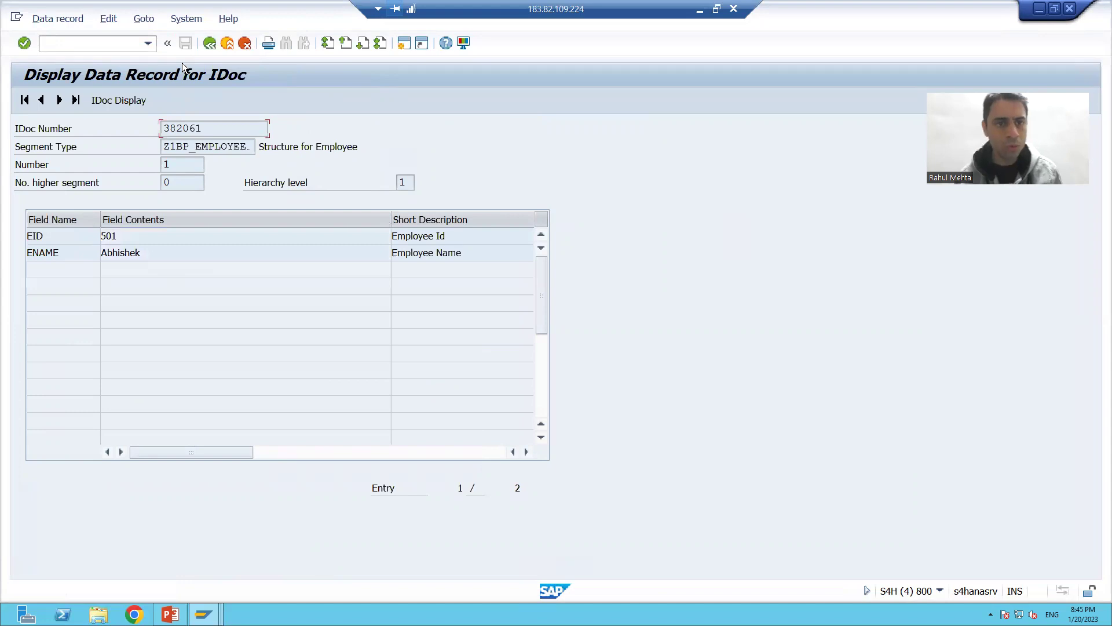
Refresh the table EDID4 entries and check the application data of IDoc 382061.
left_click(204, 614)
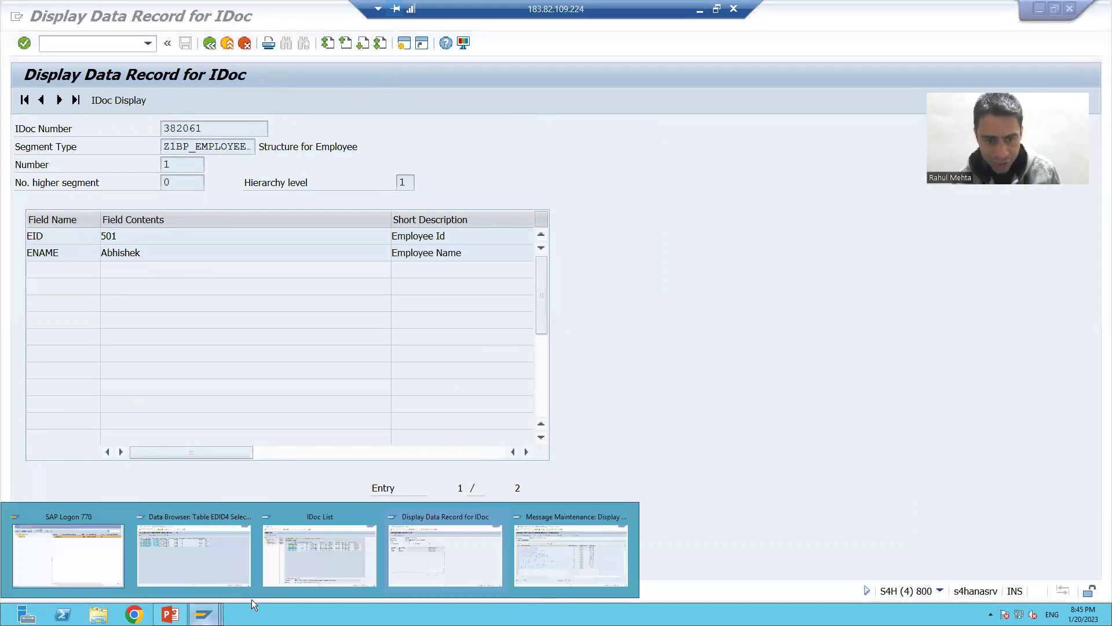
left_click(218, 569)
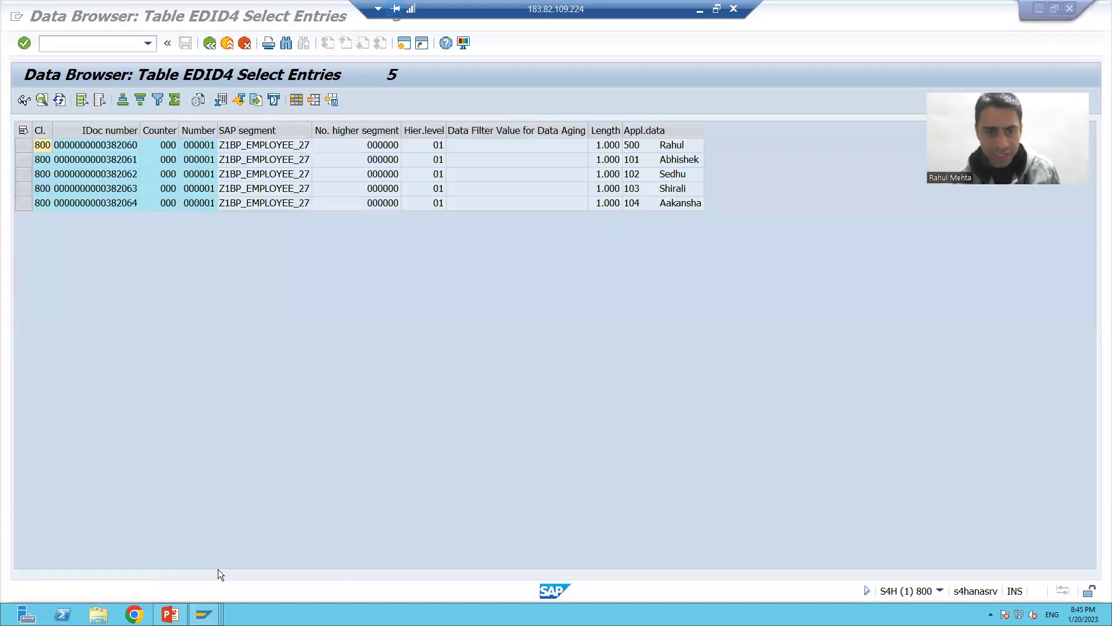
left_click(58, 100)
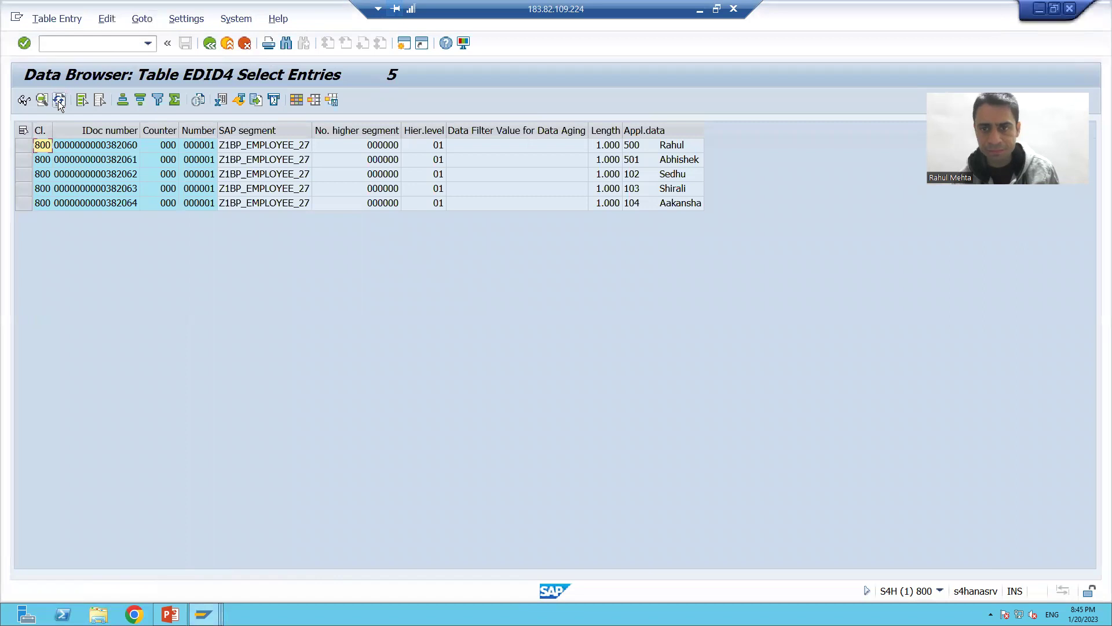
double_click(623, 165)
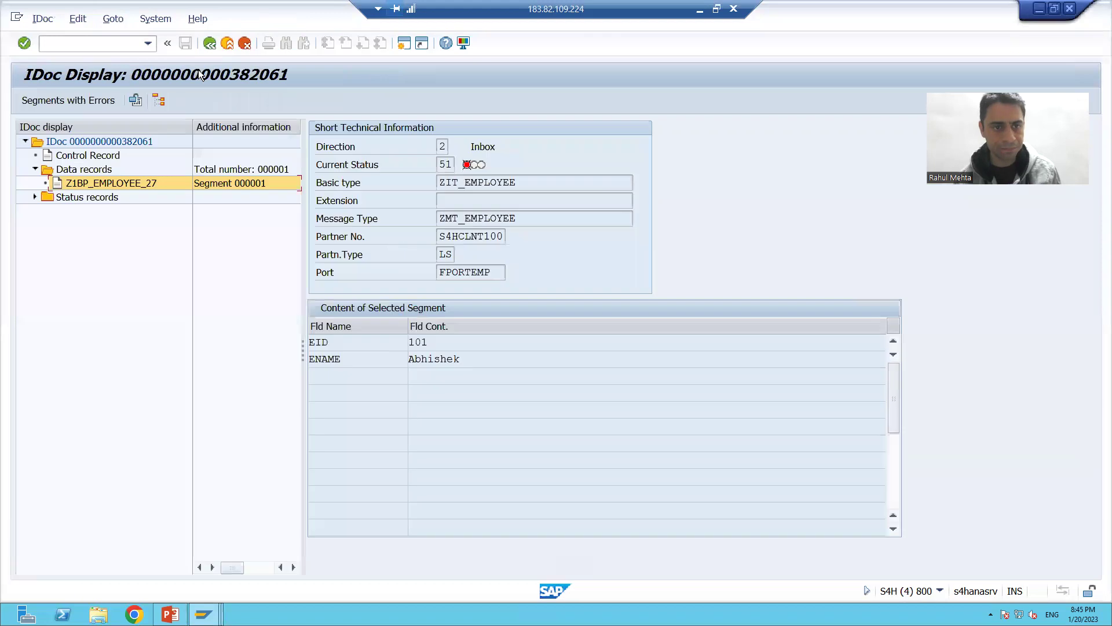
Return to the Status Monitor, open the failed entry for employee ID 102 and locate its IDoc 382062 in the IDoc list.
key("F3")
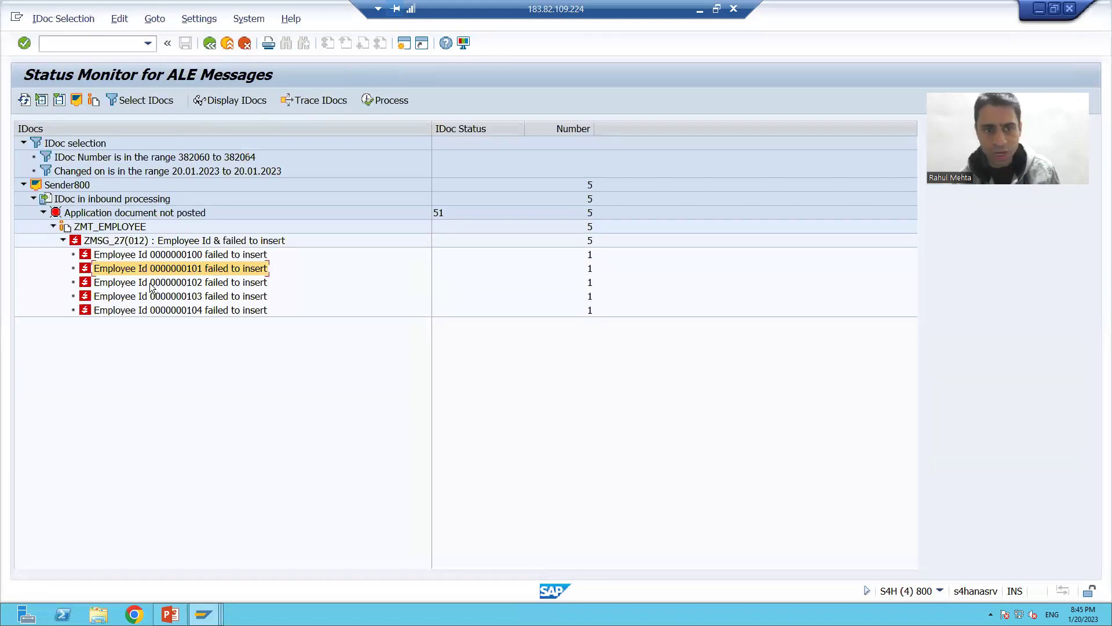
double_click(150, 283)
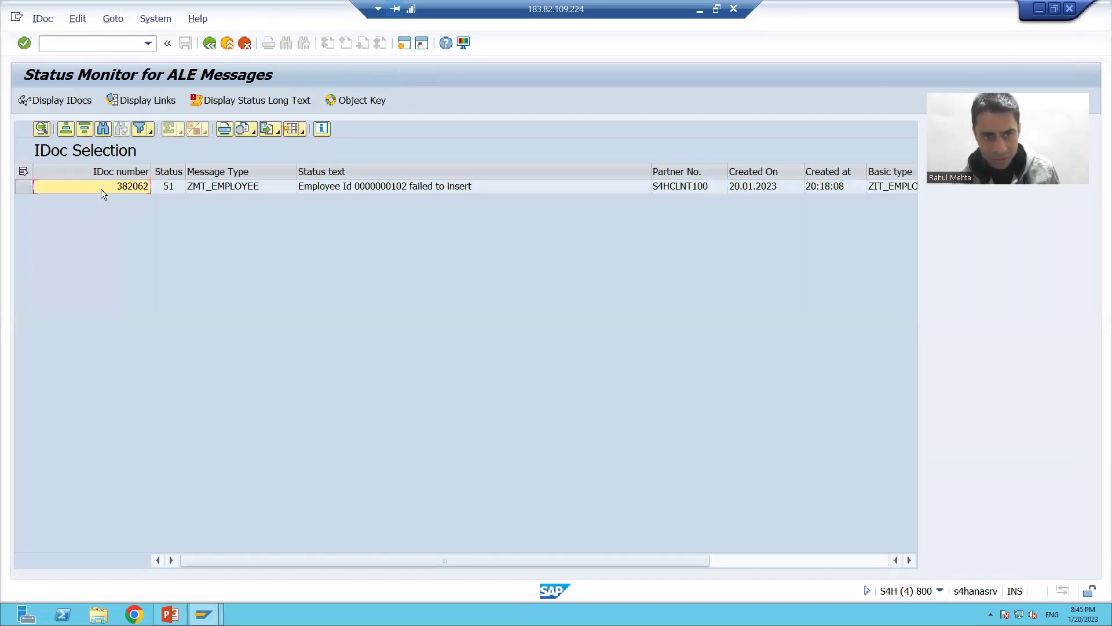
left_click(204, 614)
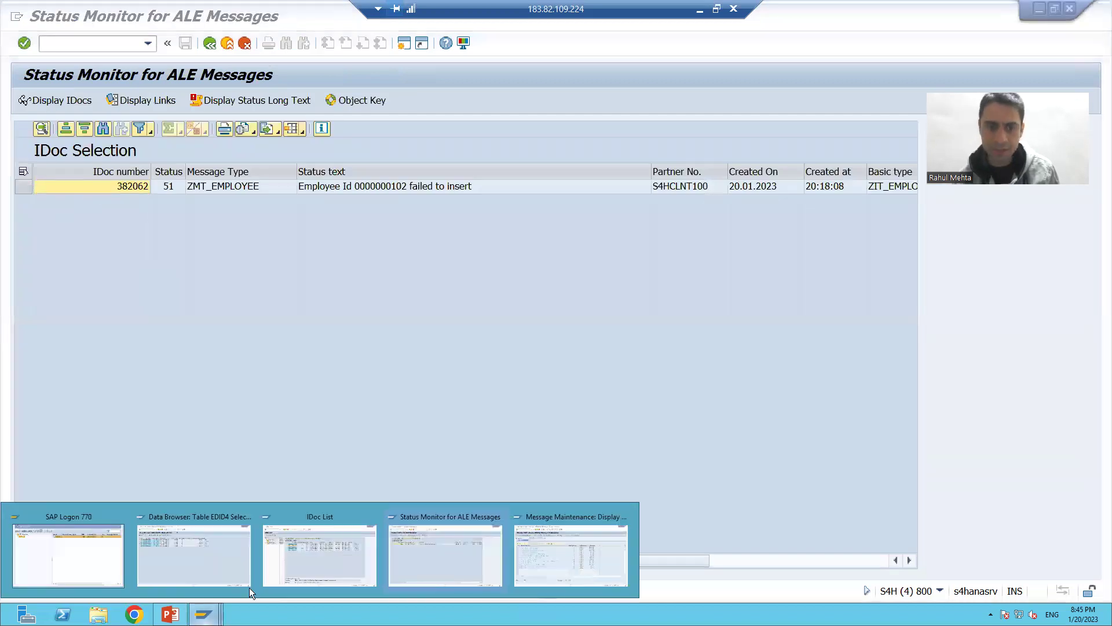
left_click(283, 510)
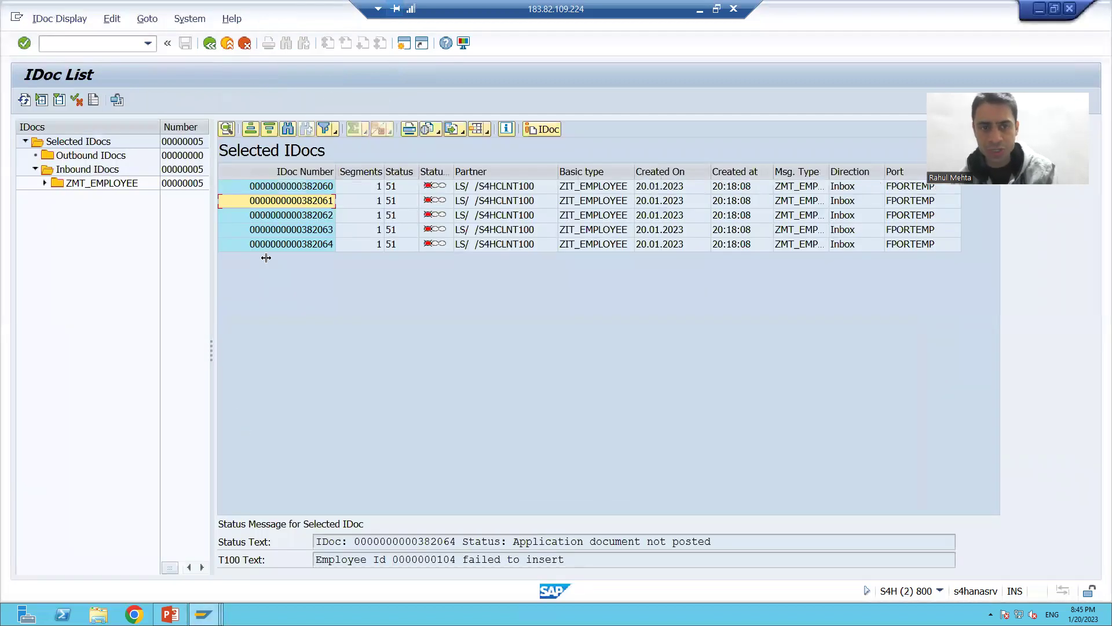
left_click(315, 217)
key("alt+Tab")
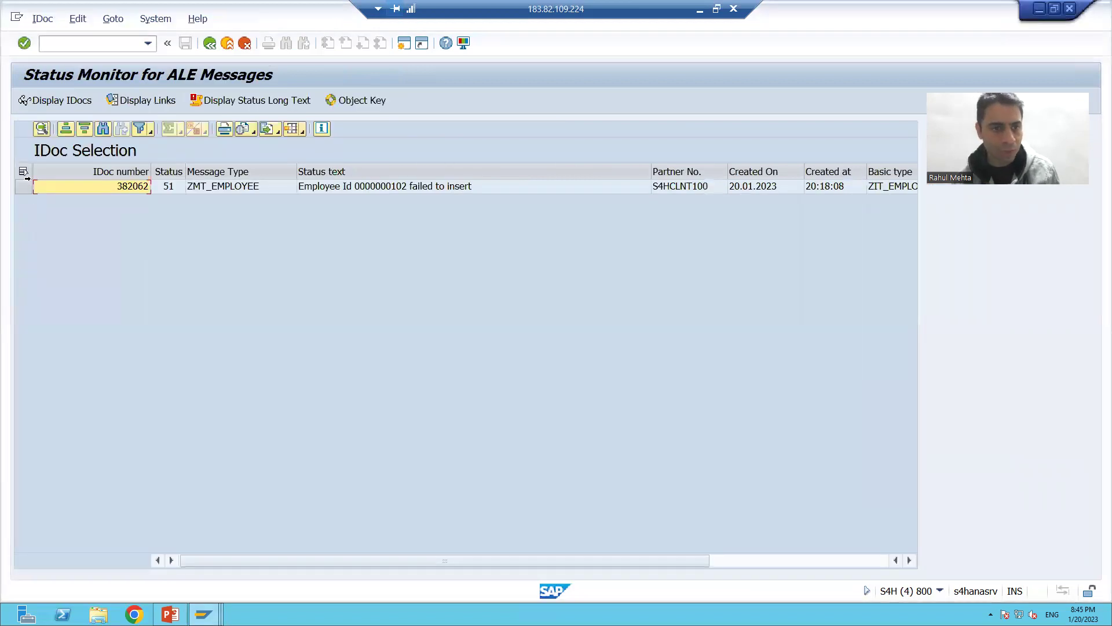
Display IDoc 382062, review its Z1BP_EMPLOYEE_27 segment contents and open that data record.
left_click(24, 186)
left_click(49, 101)
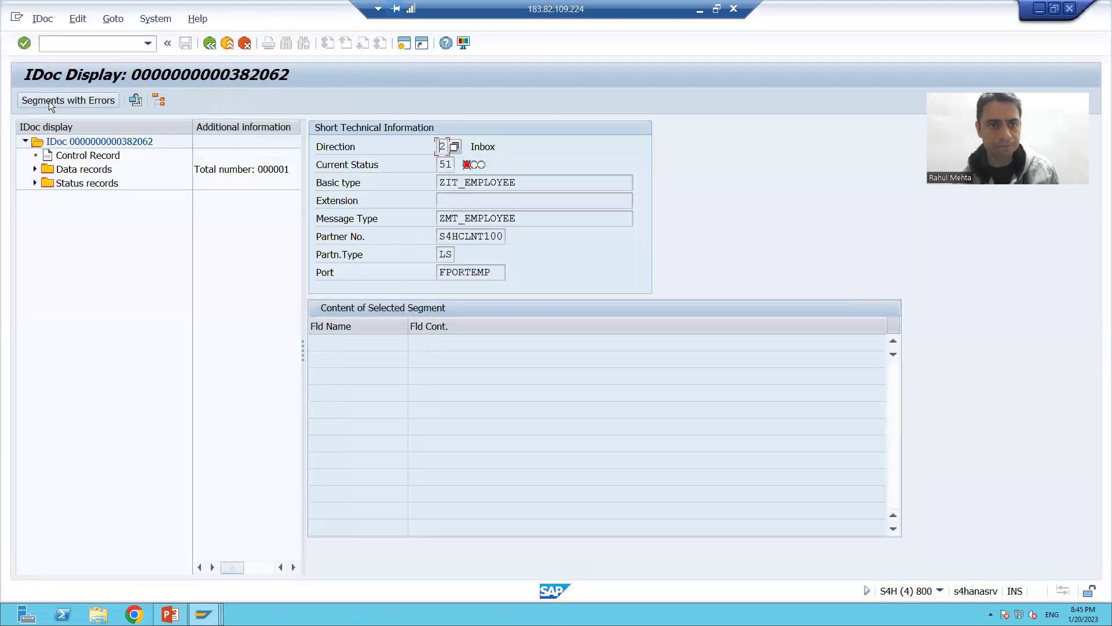
left_click(35, 170)
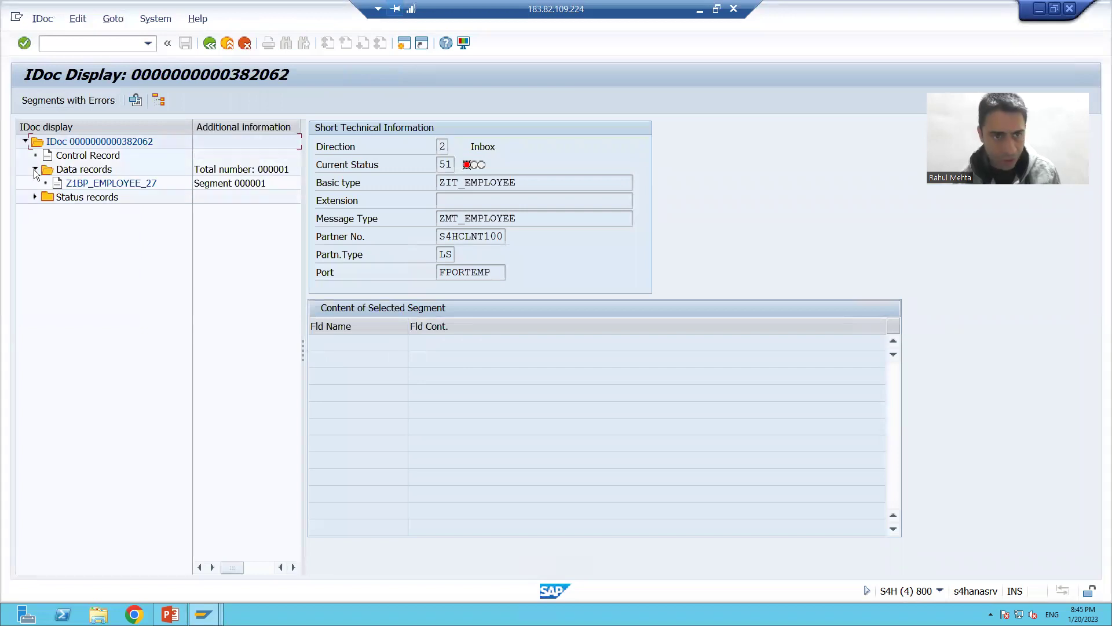
left_click(81, 184)
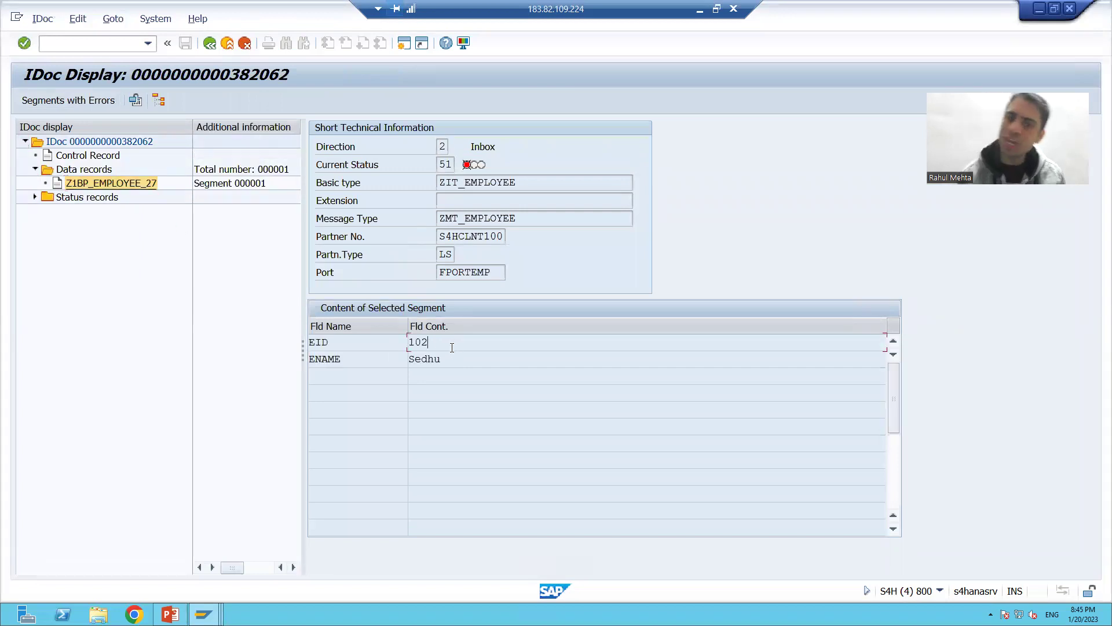
double_click(53, 179)
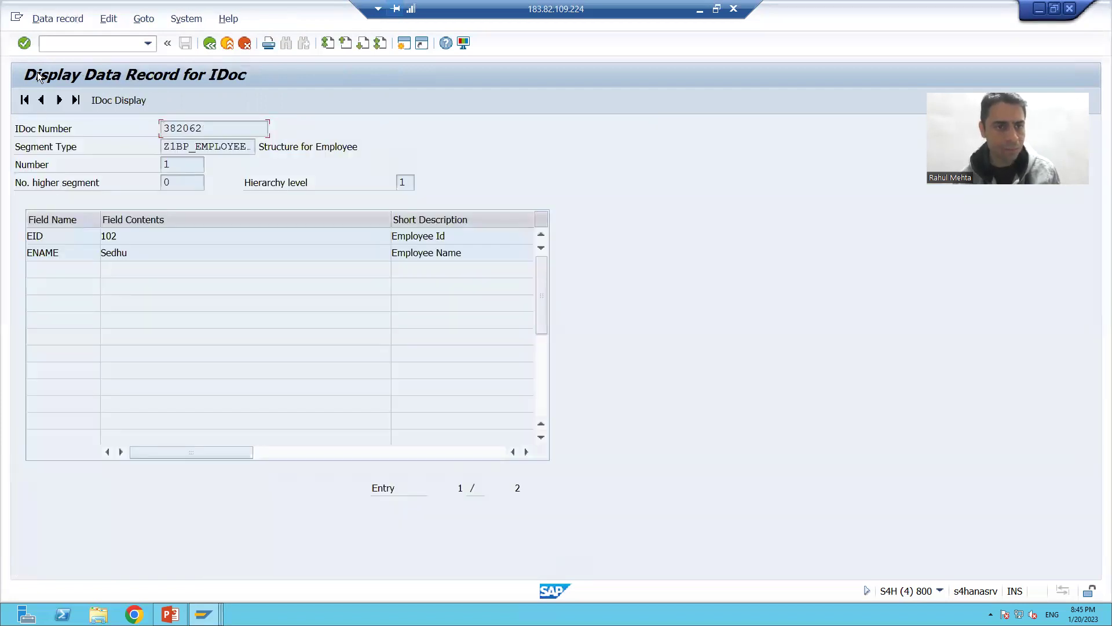
Set the EID field of IDoc 382062's data record to 502, save the change and leave change mode.
left_click(45, 23)
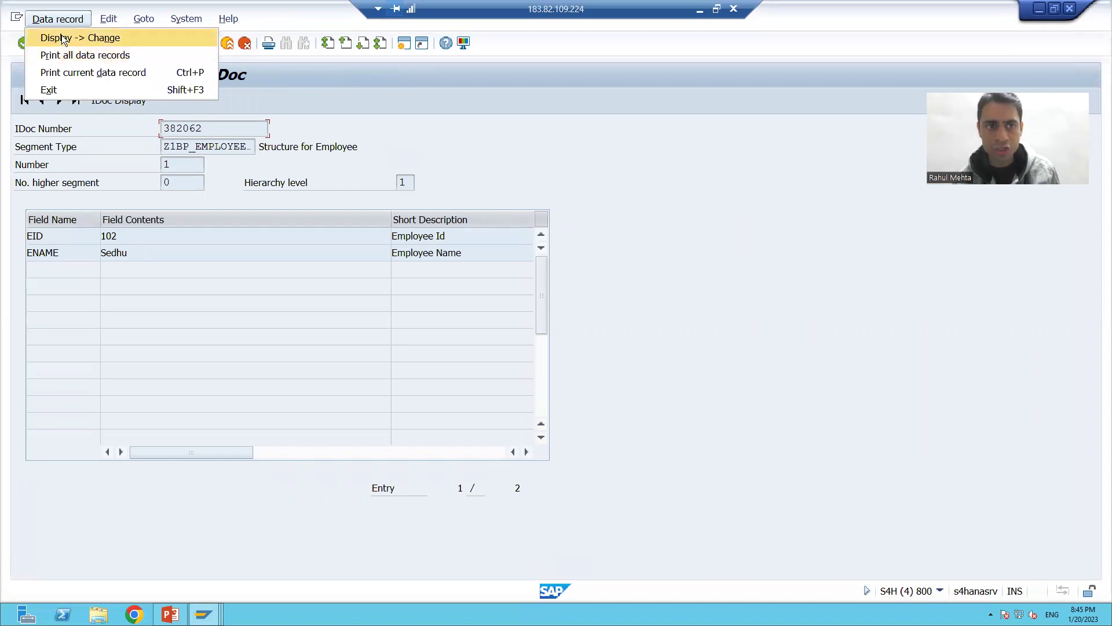
left_click(61, 36)
left_click(438, 453)
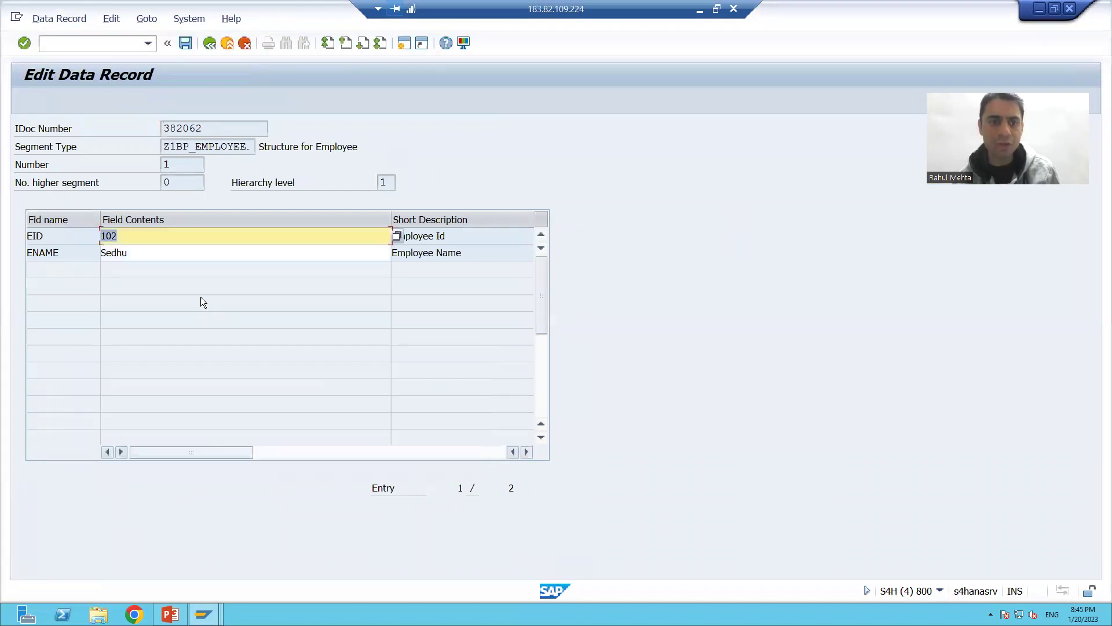
key("Delete")
type("502")
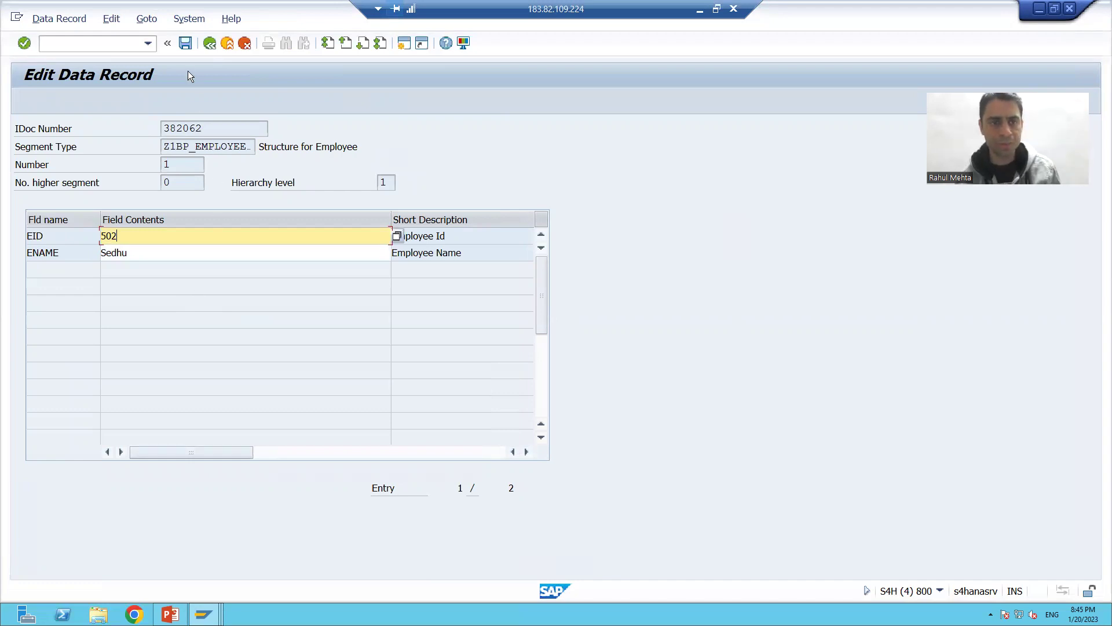
key("ctrl+s")
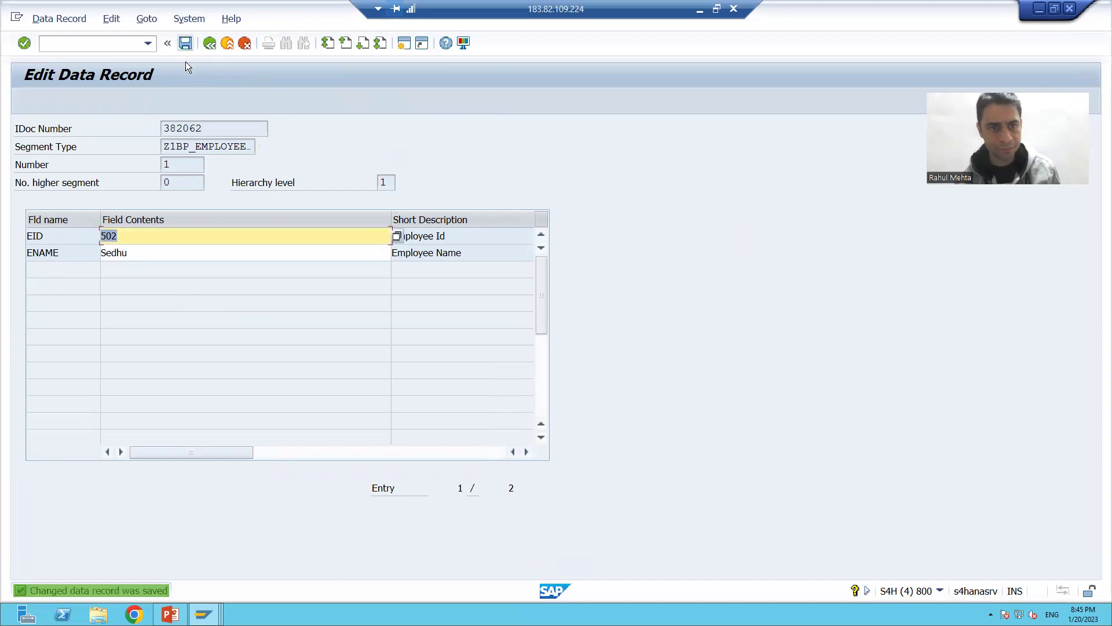
key("F3")
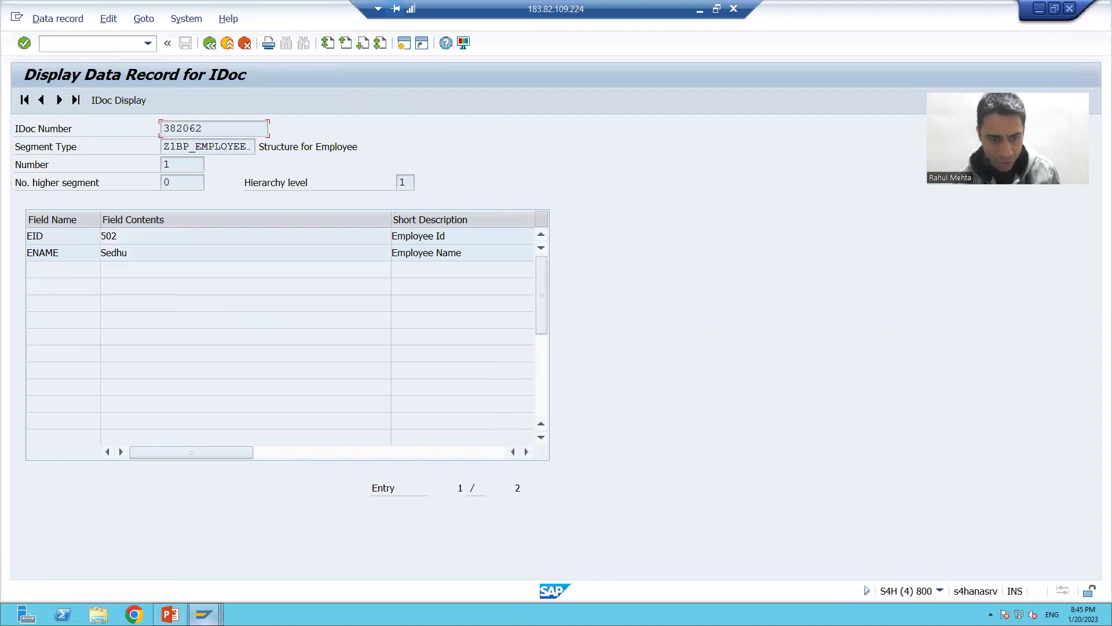
Refresh the table EDID4 entries and check the application data of IDoc 382062.
mouse_move(204, 613)
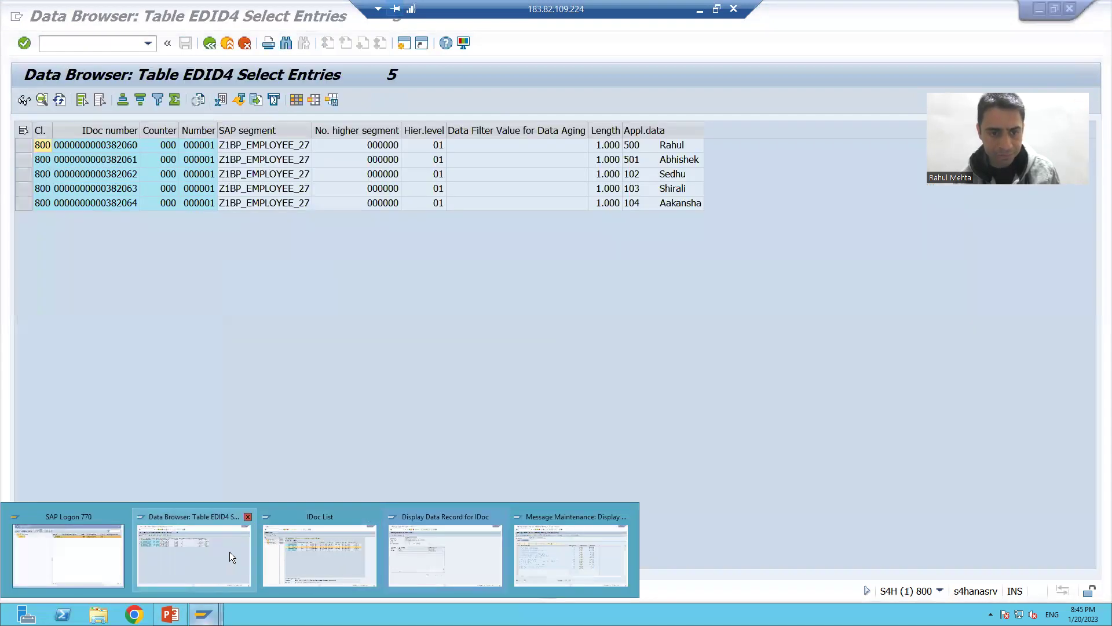
left_click(230, 551)
left_click(62, 99)
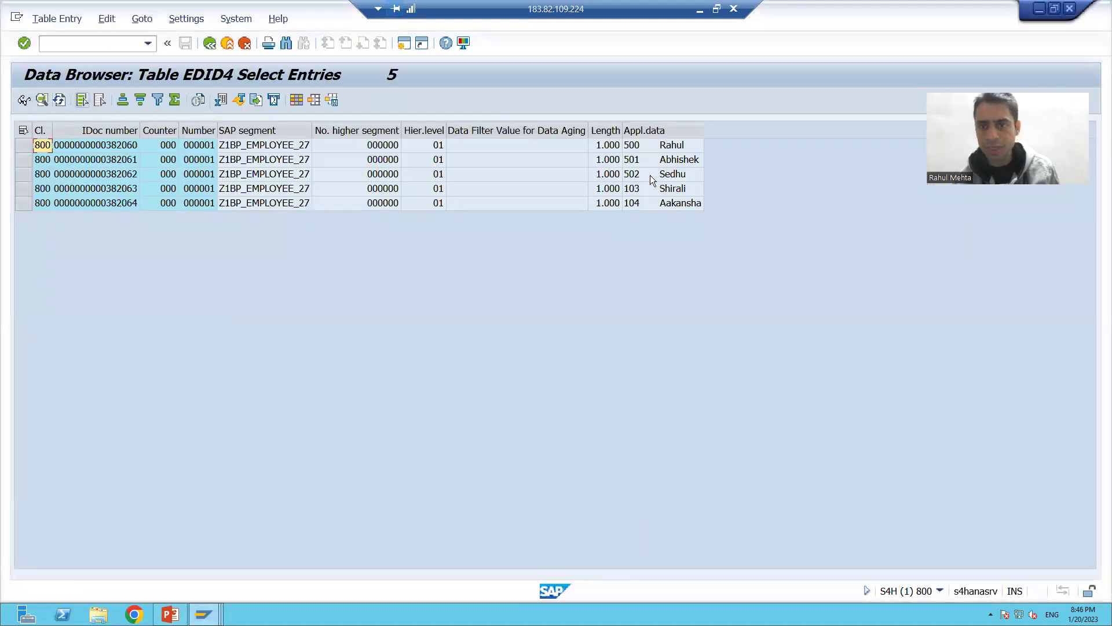
double_click(674, 170)
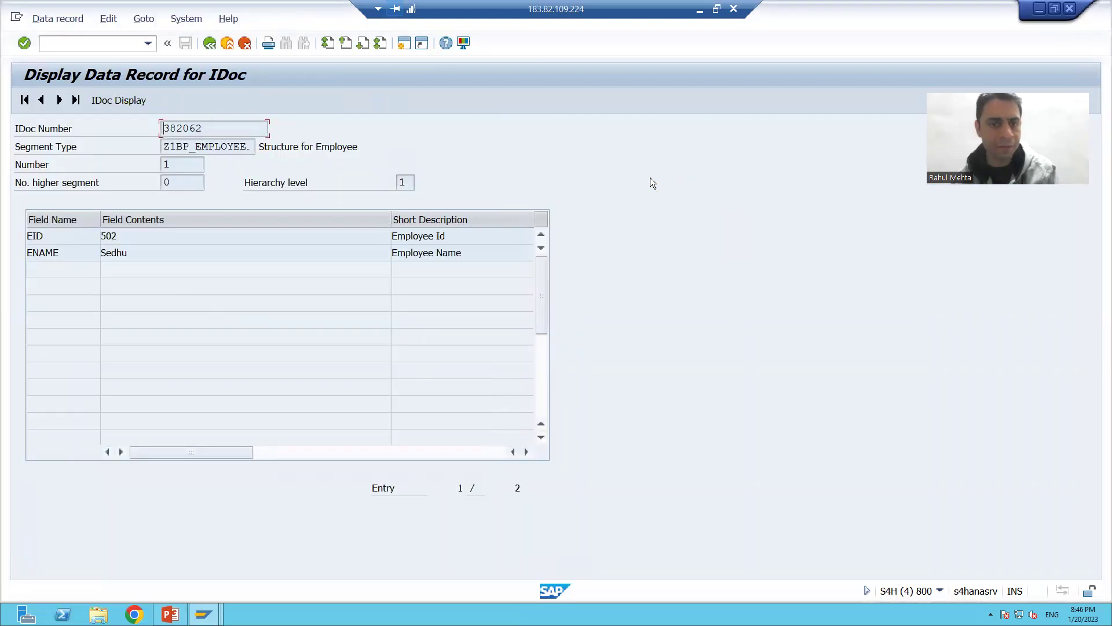
Return to the Status Monitor and display IDoc 382063 from the failed entry for employee ID 103.
left_click(208, 54)
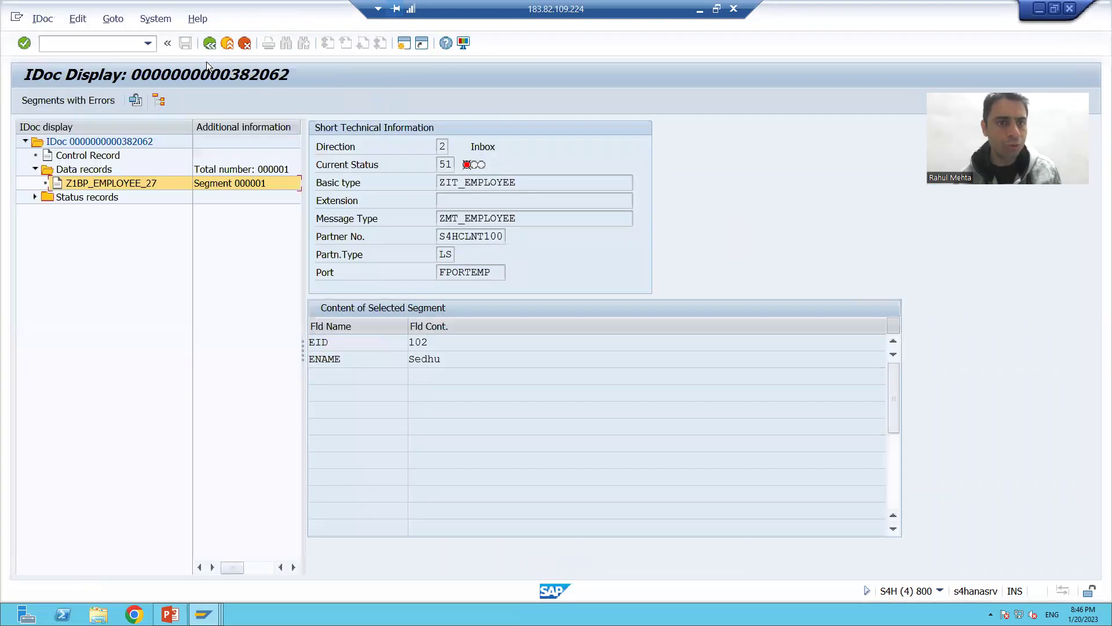
left_click(207, 53)
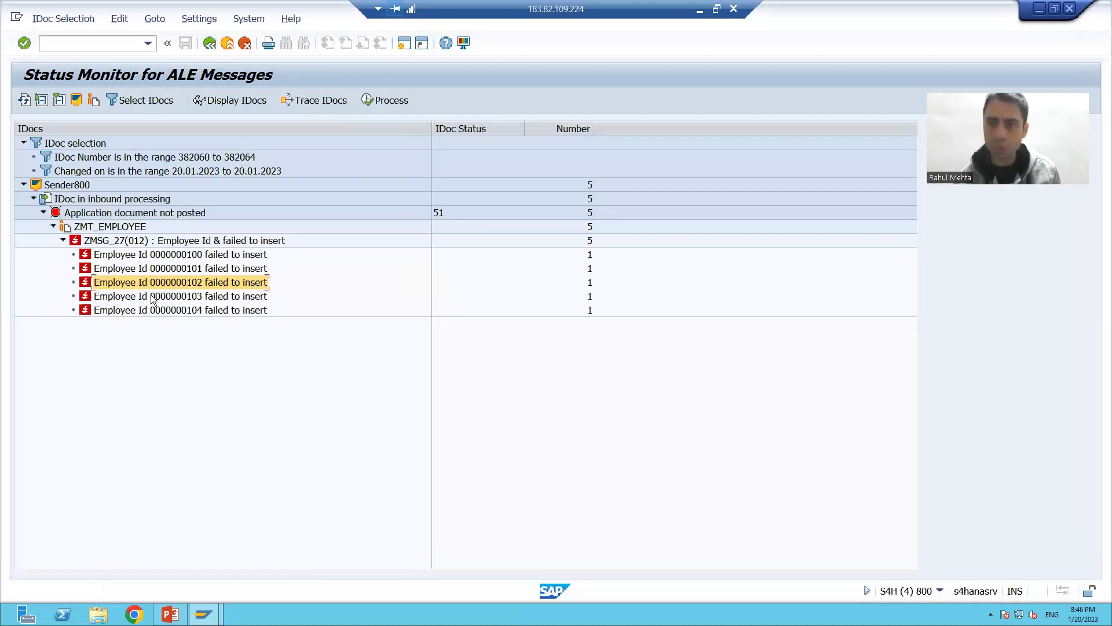
double_click(152, 297)
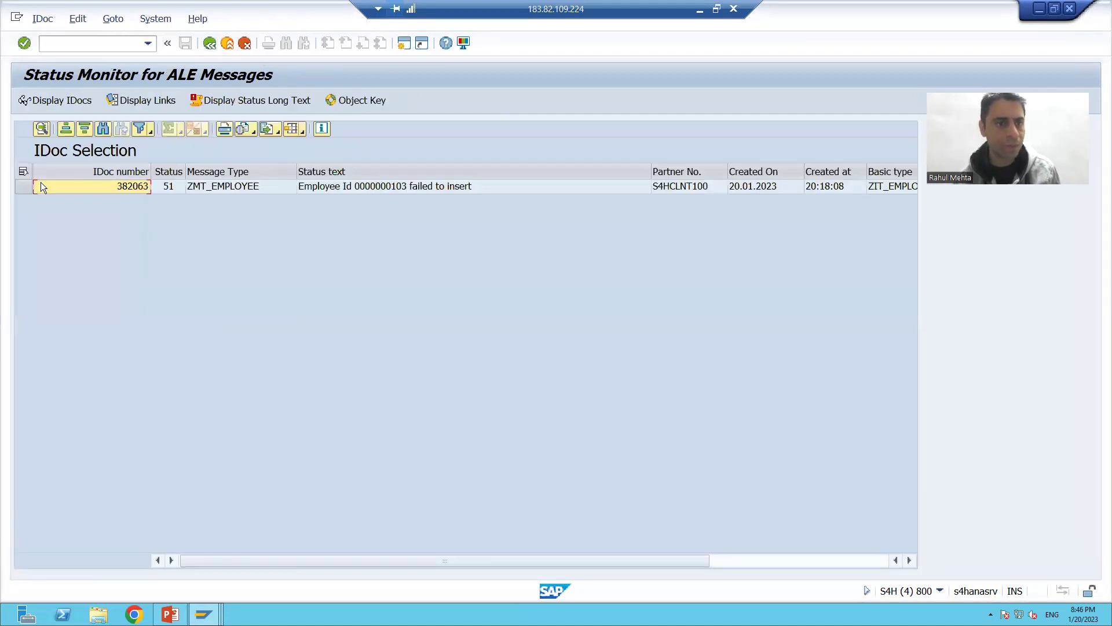
left_click(32, 185)
left_click(47, 102)
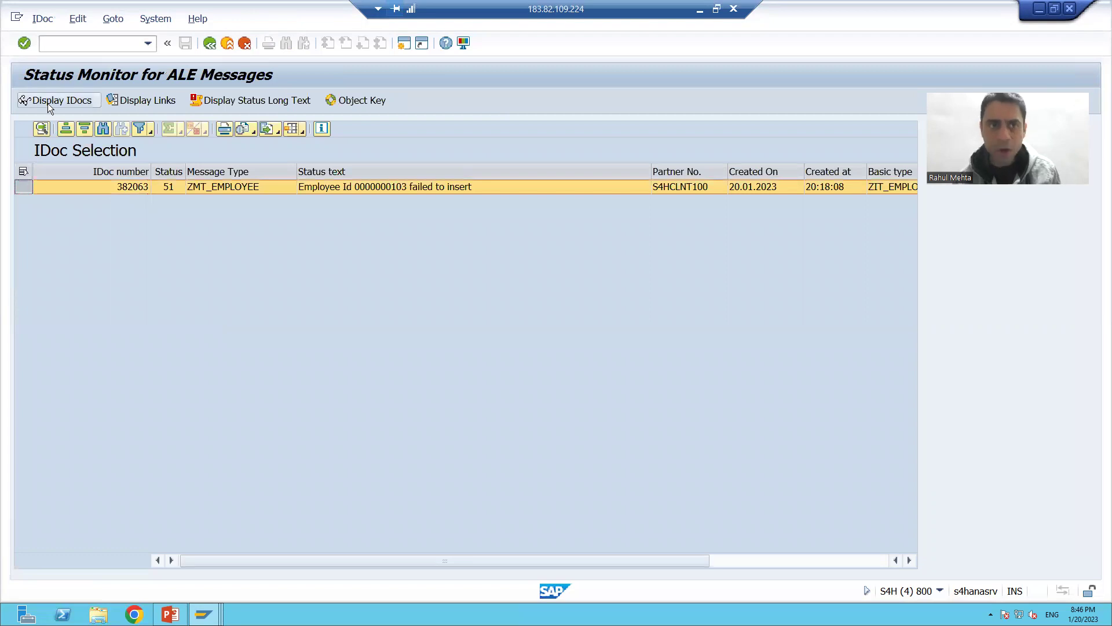
Review the Z1BP_EMPLOYEE_27 segment contents of IDoc 382063 and open that data record.
left_click(36, 172)
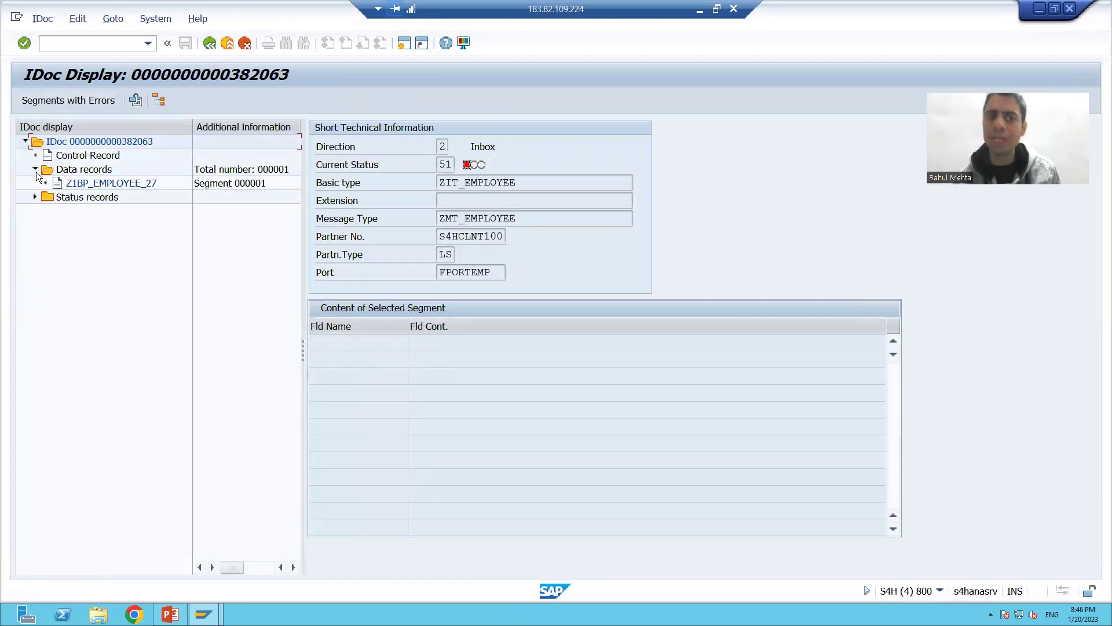
left_click(108, 184)
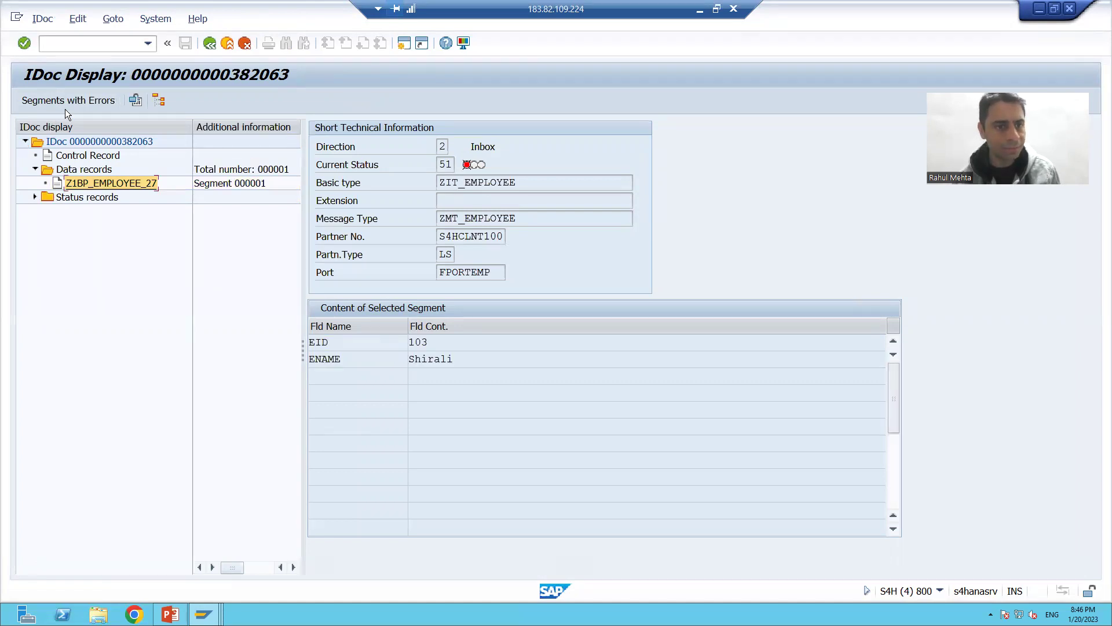
left_click(48, 20)
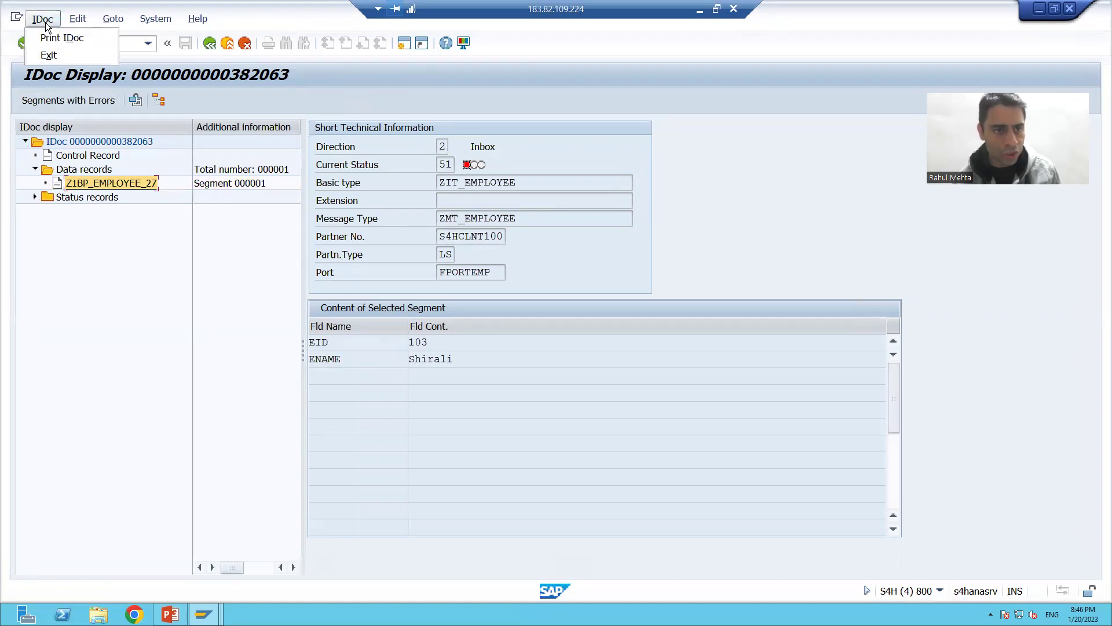
left_click(114, 240)
double_click(58, 184)
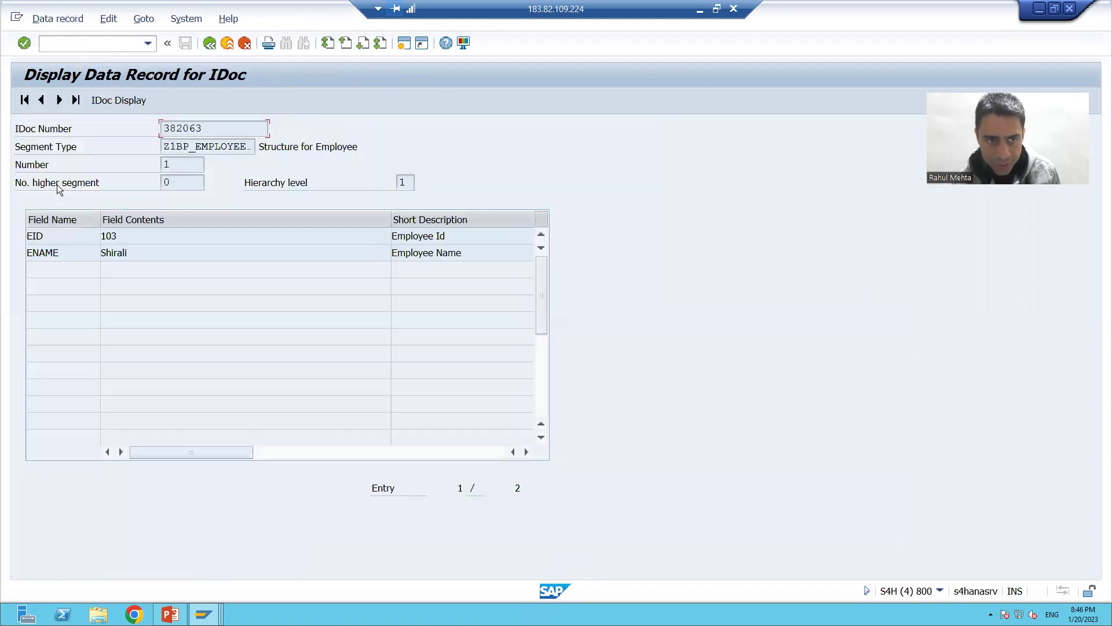
Switch IDoc 382063's data record to change mode, set its EID field to 503 and save the change.
left_click(58, 19)
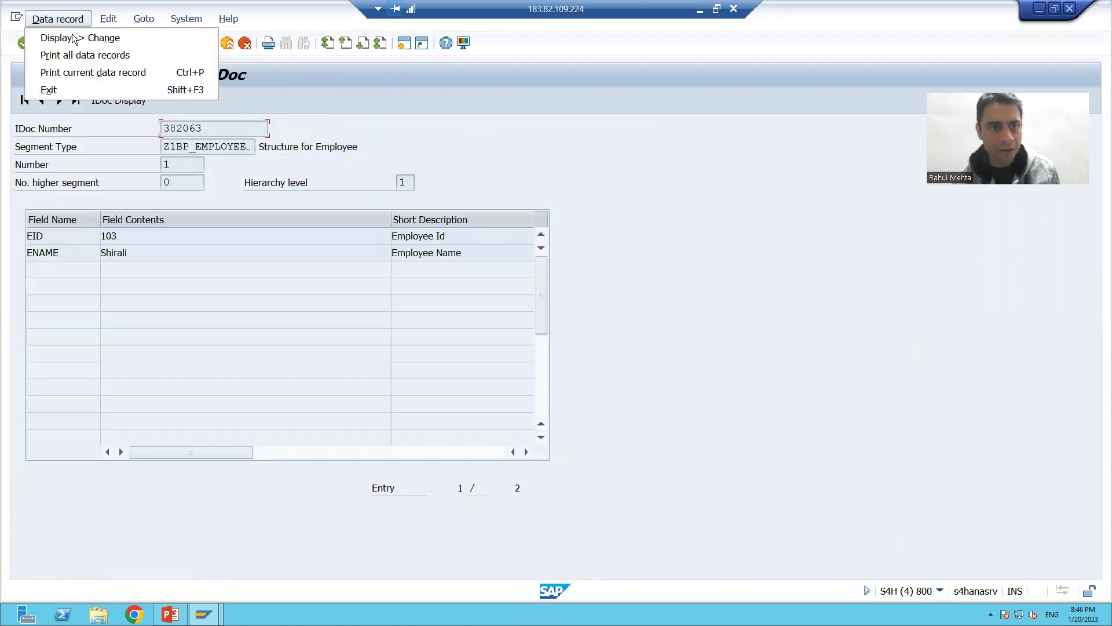
left_click(74, 38)
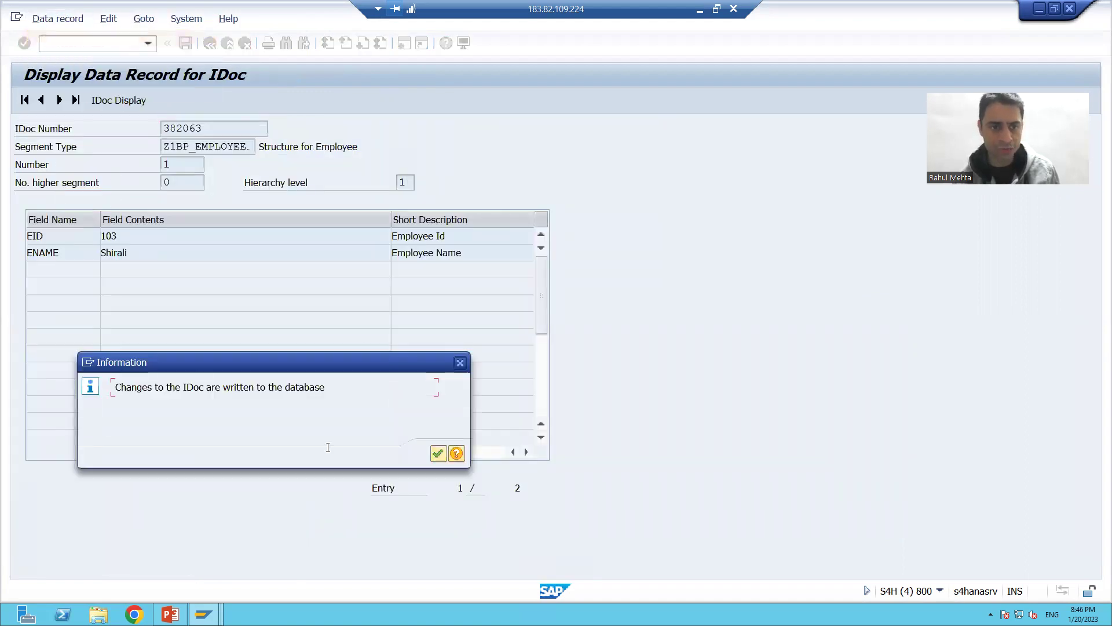
left_click(440, 455)
key("BackSpace")
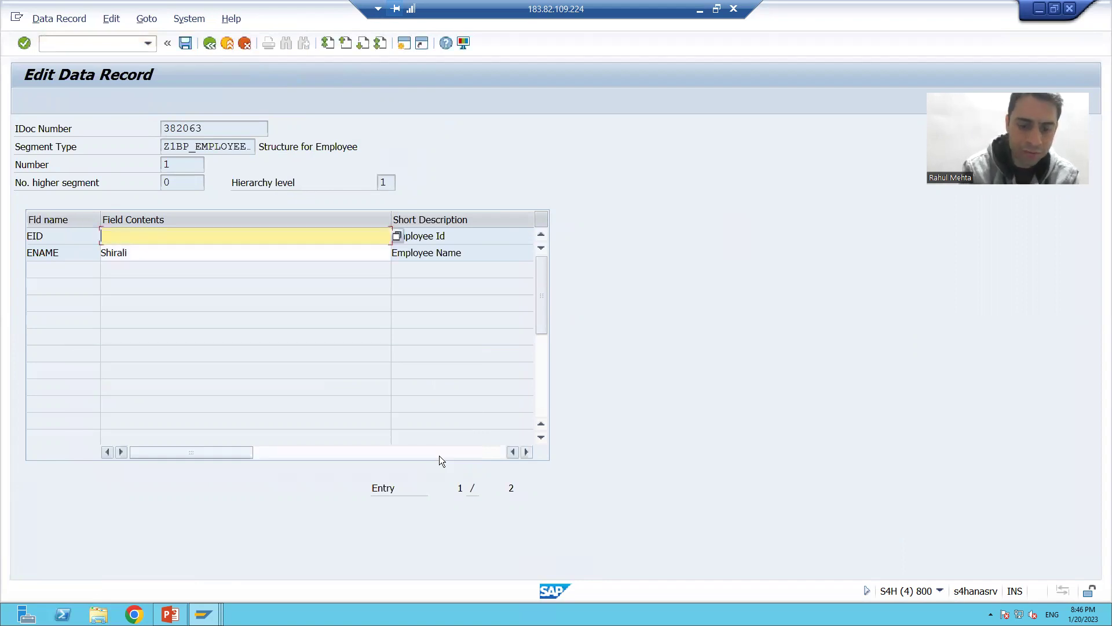
type("503")
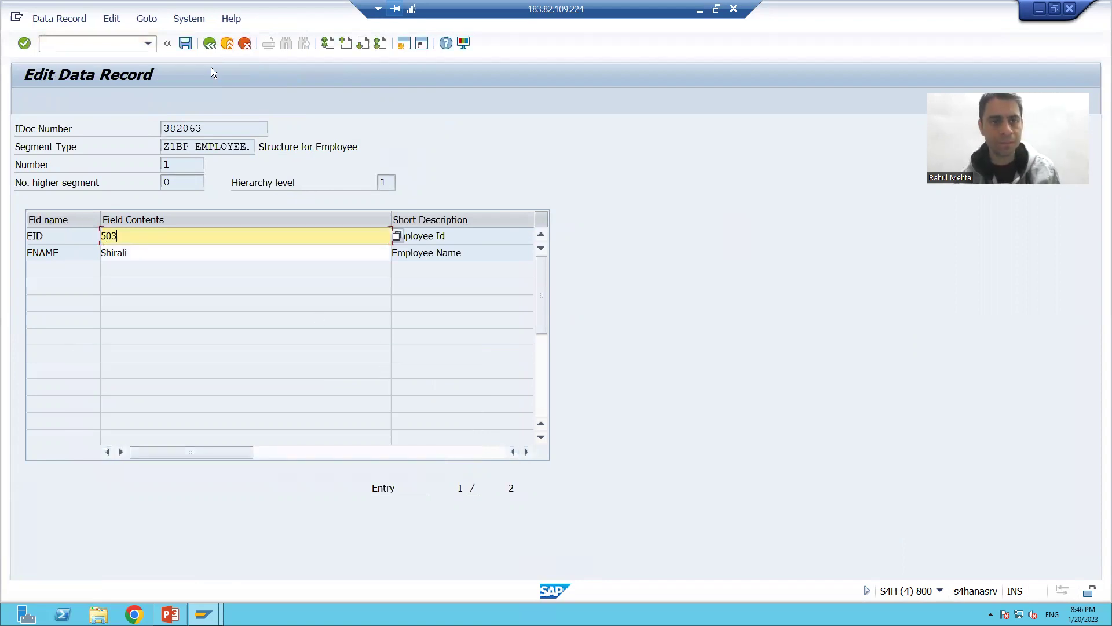
key("ctrl+s")
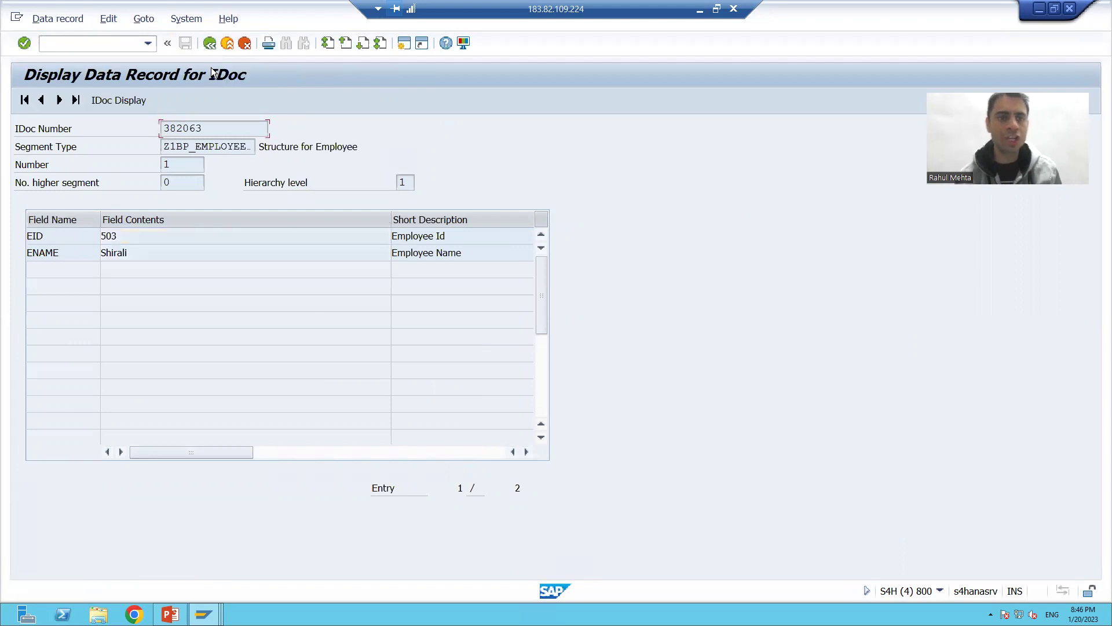
Return to the Status Monitor and display IDoc 382064 from the failed entry for employee ID 104.
left_click(209, 43)
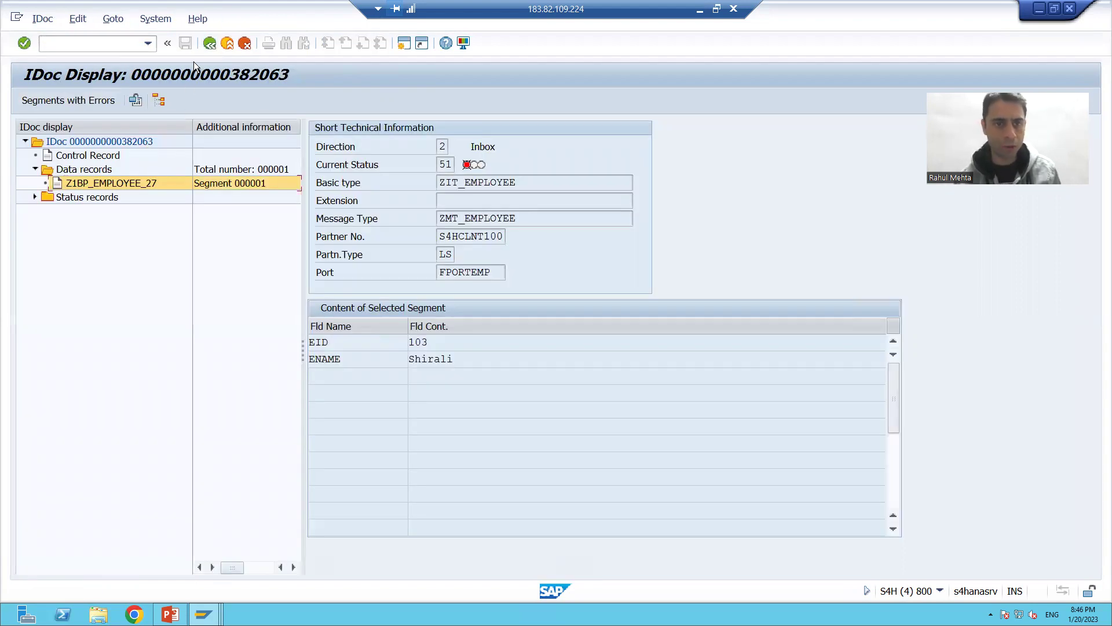
left_click(210, 43)
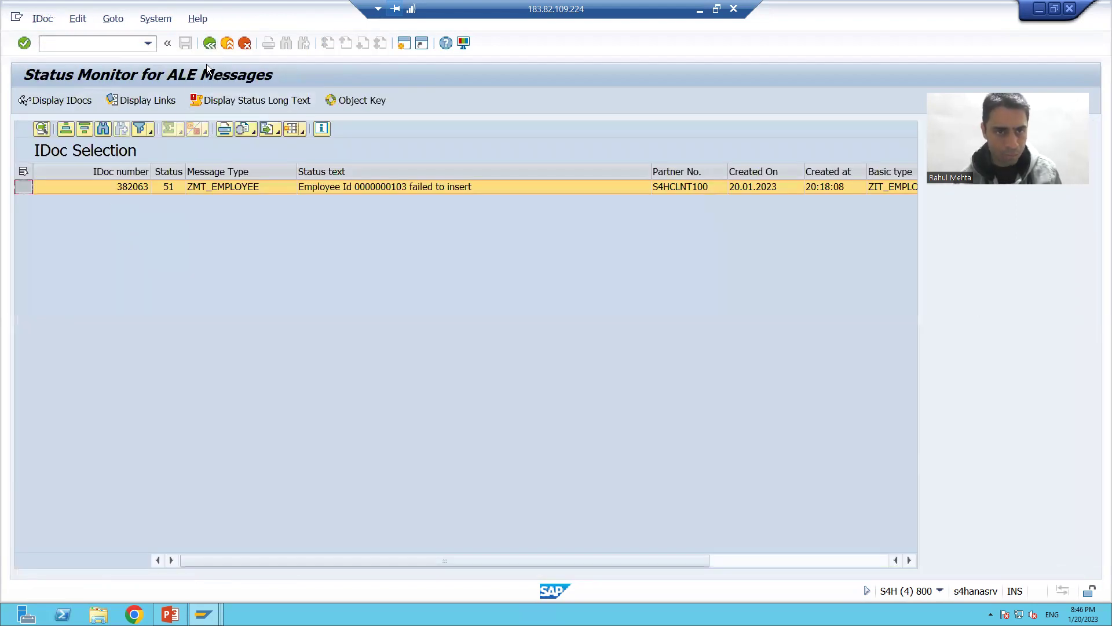
left_click(210, 42)
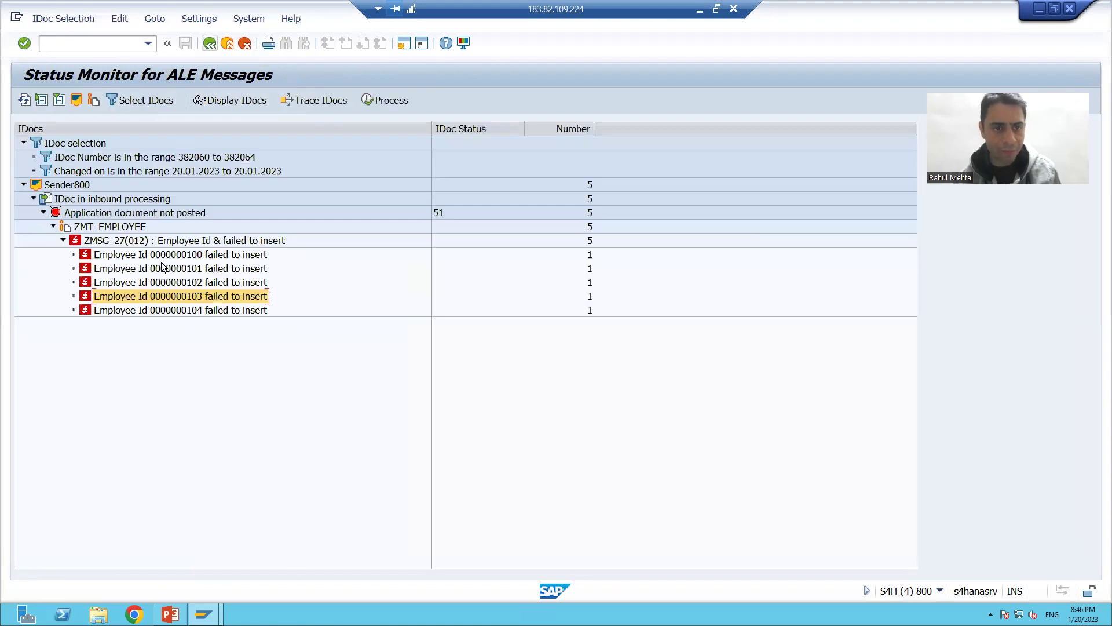
double_click(151, 310)
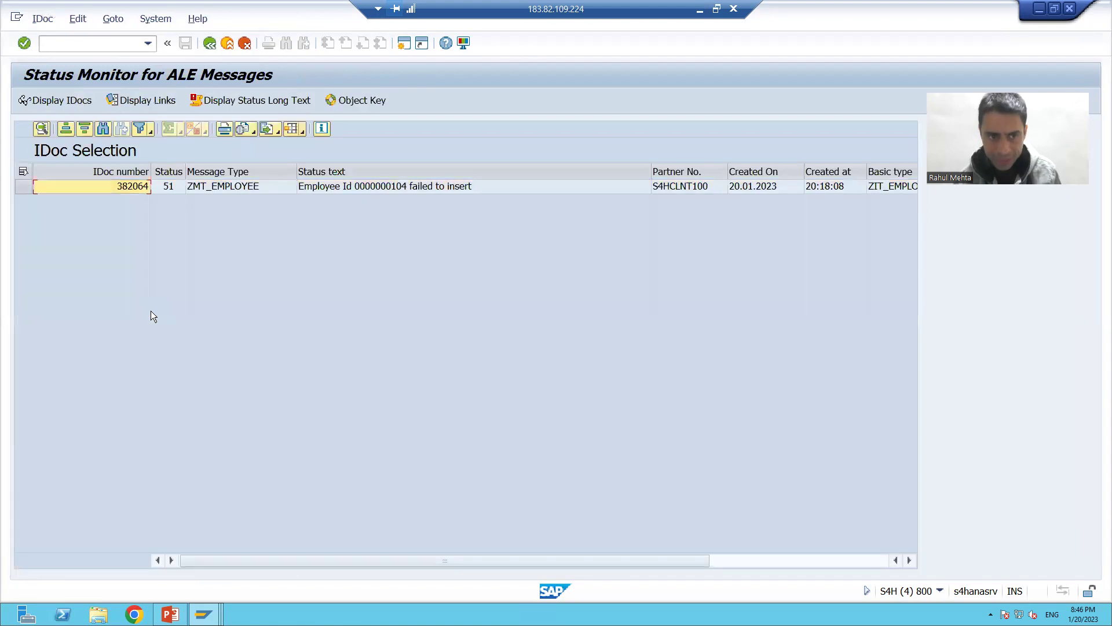
left_click(22, 187)
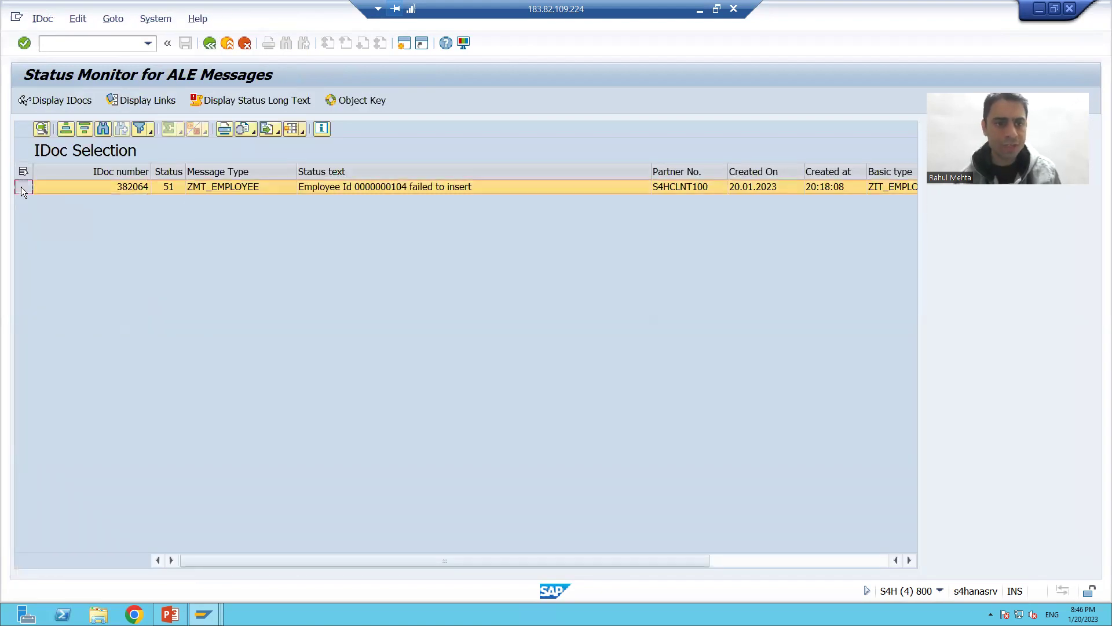
left_click(70, 99)
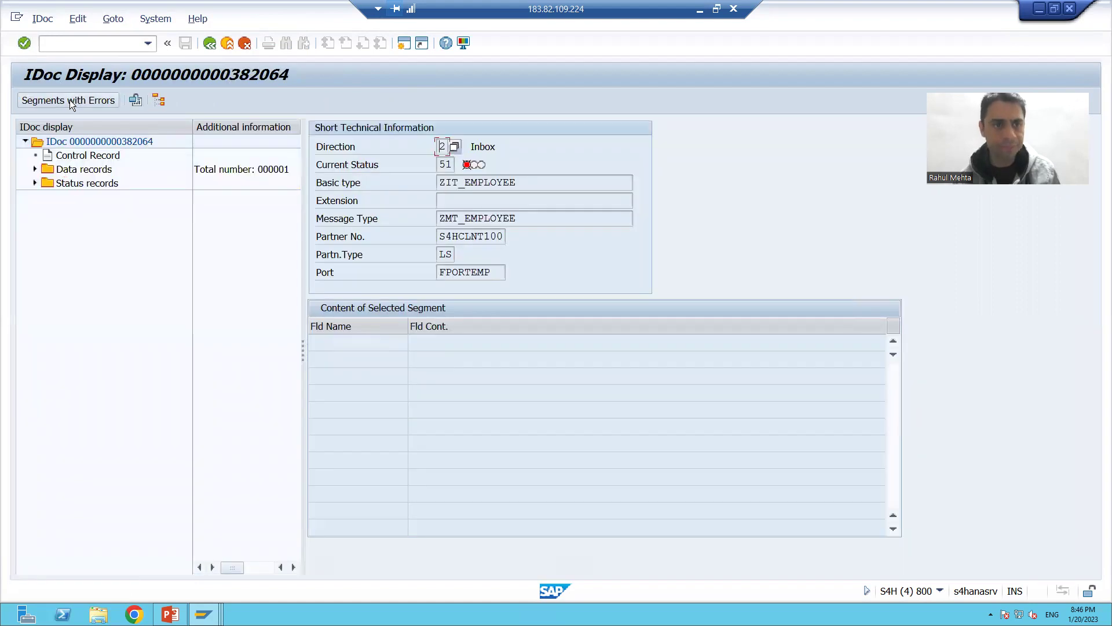
Expand the data records of IDoc 382064, review segment Z1BP_EMPLOYEE_27 and open its data record.
left_click(35, 169)
double_click(76, 185)
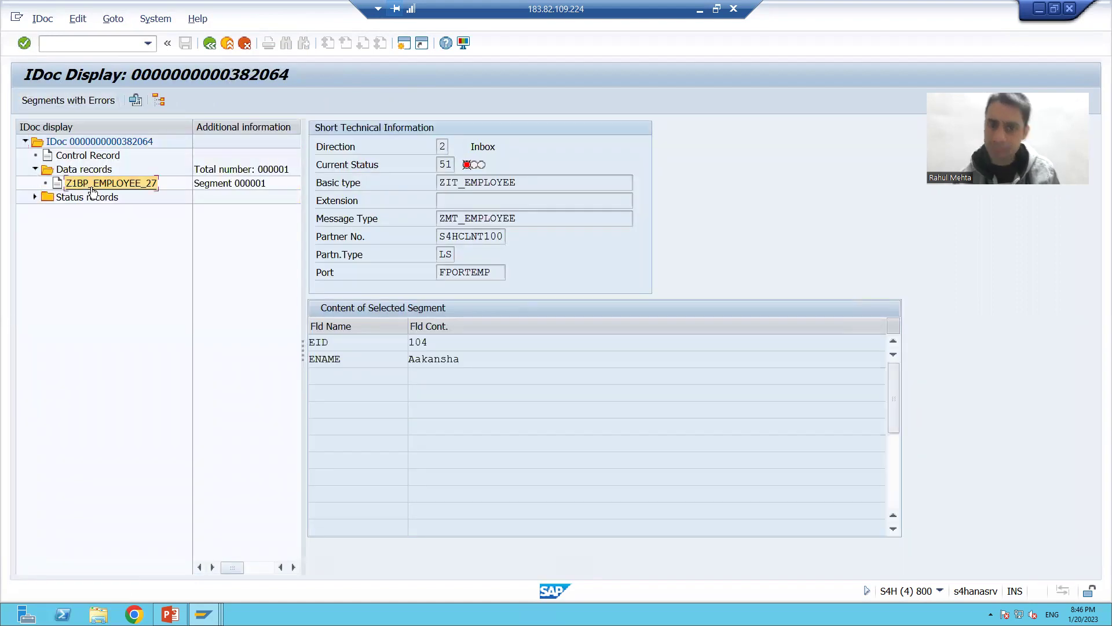
double_click(61, 183)
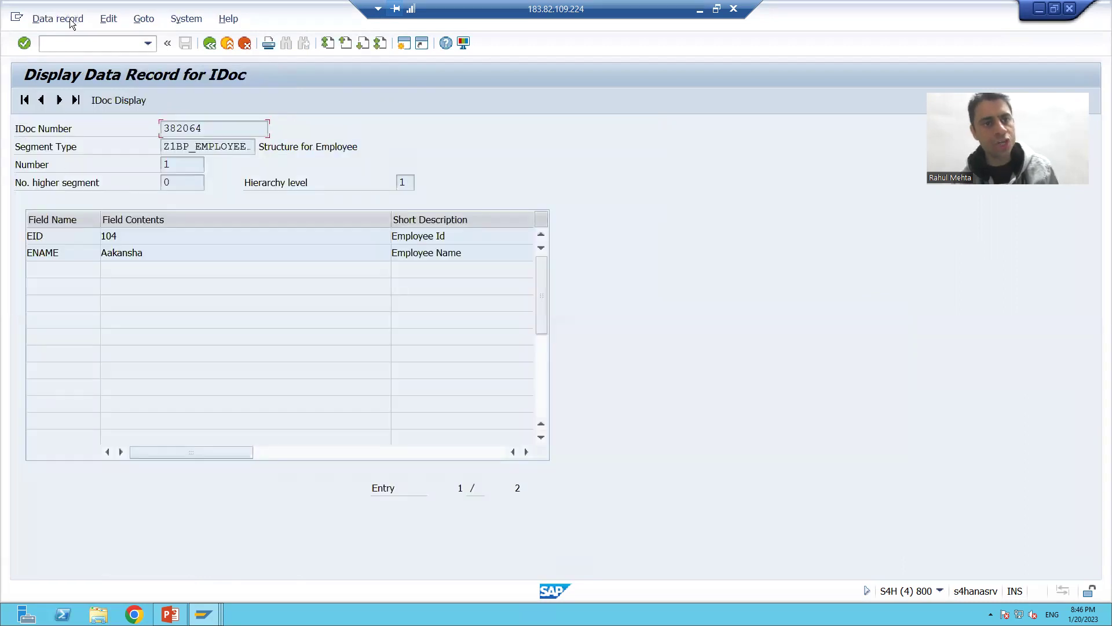
Switch IDoc 382064's data record to change mode, set its EID field to 504 and save the change.
left_click(58, 19)
left_click(78, 37)
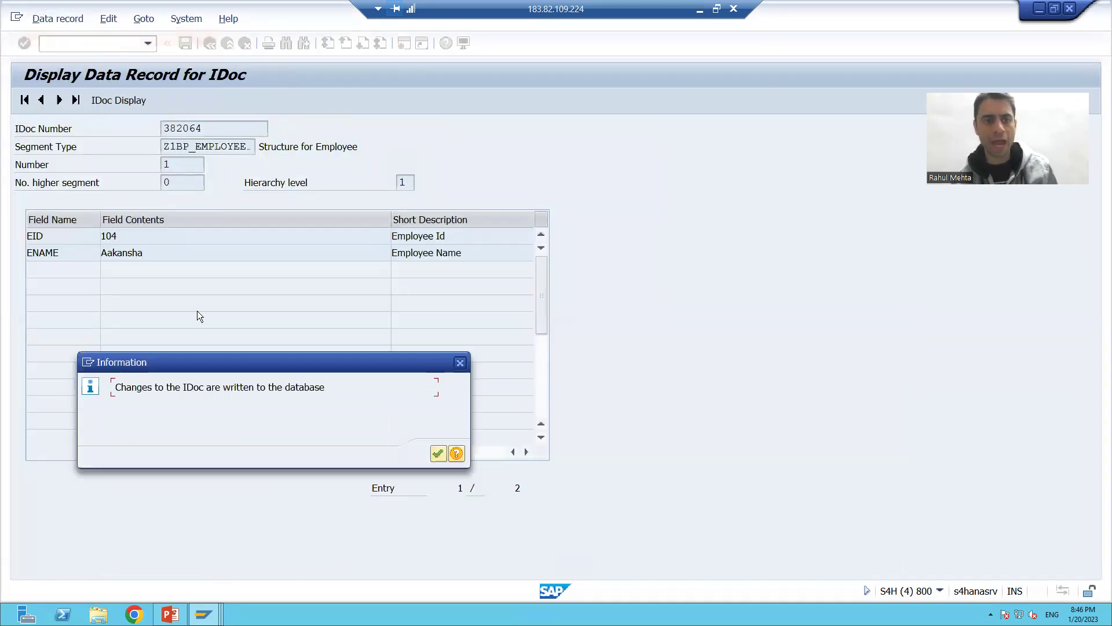
left_click(438, 453)
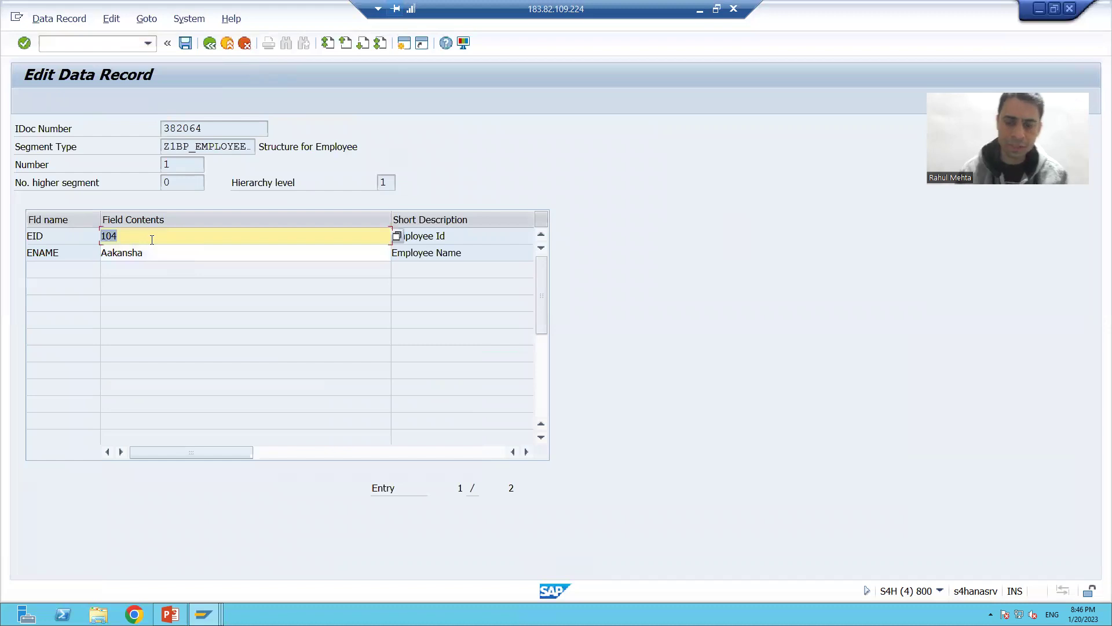
key("BackSpace")
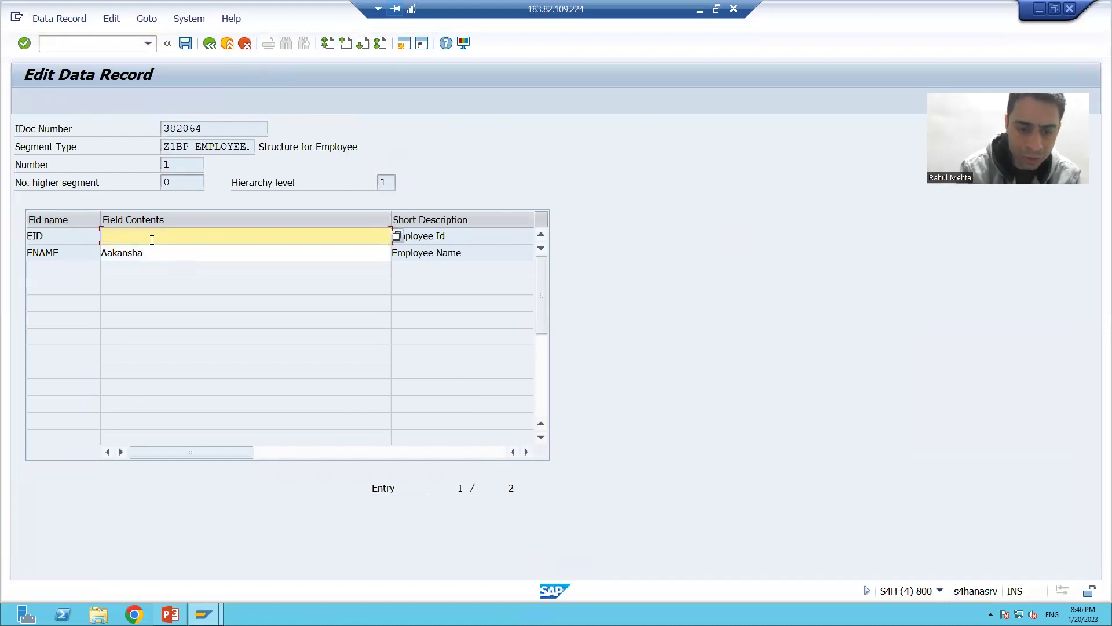
type("504")
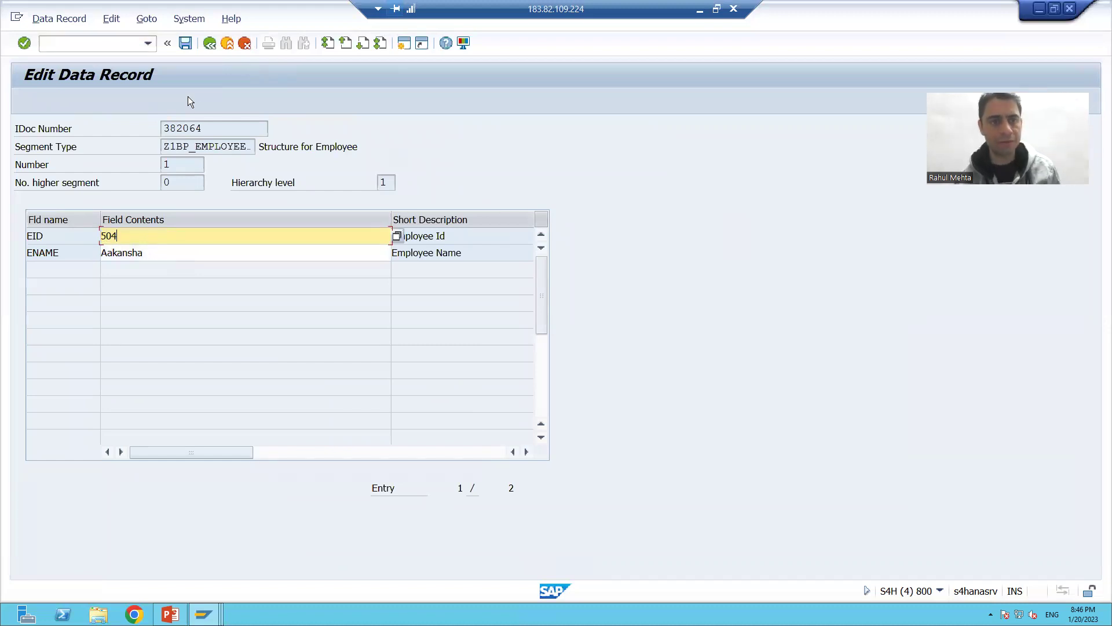
key("ctrl+s")
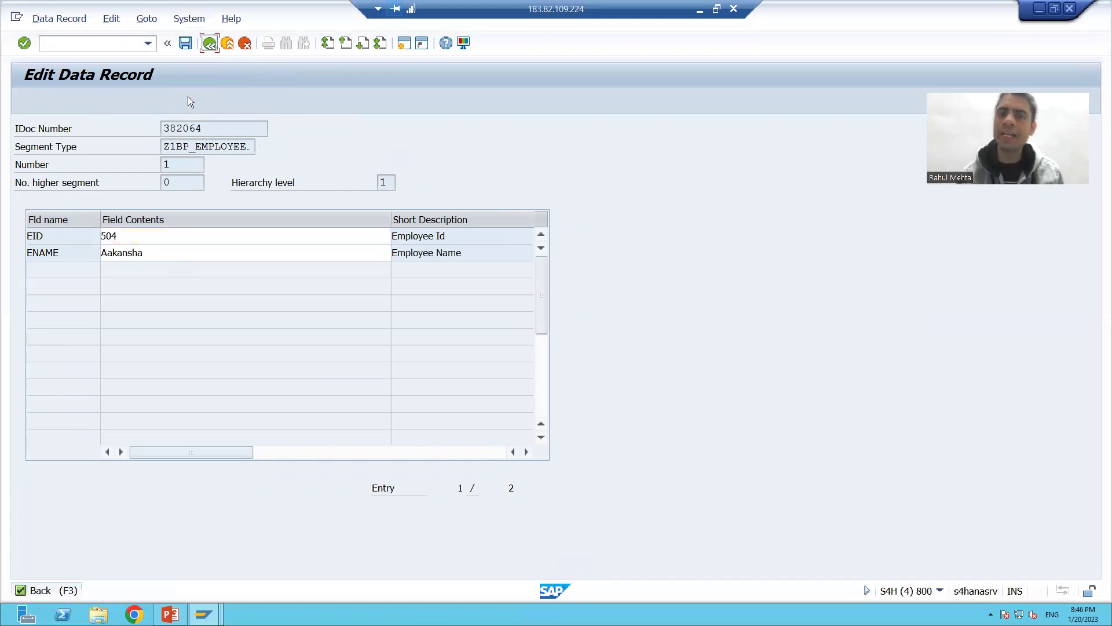
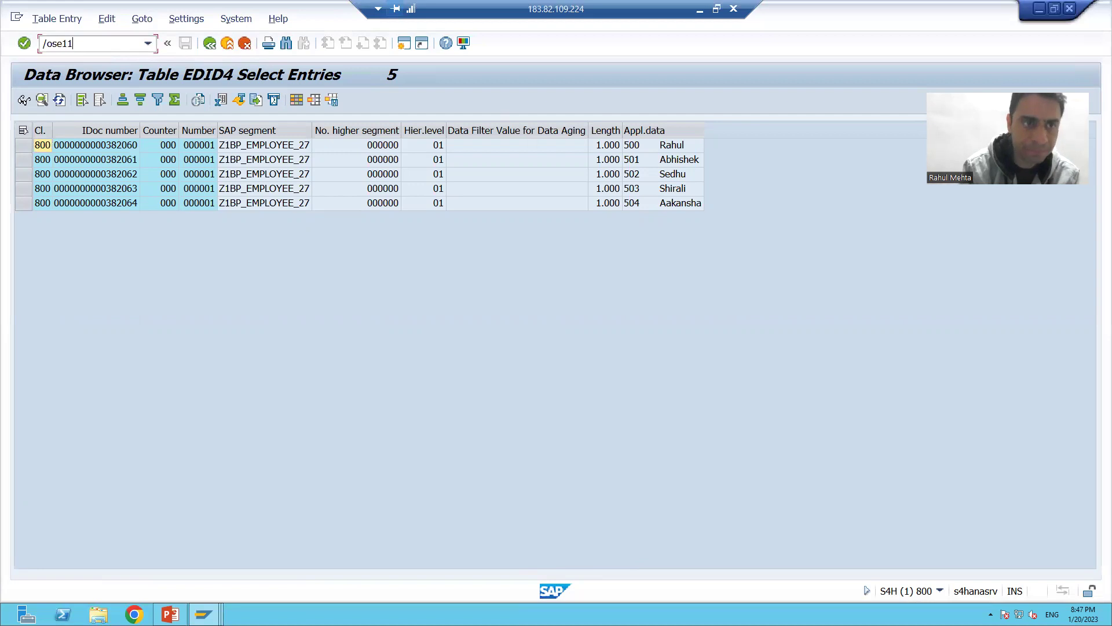
In a new ABAP Dictionary (SE11) session, display table EDIDS and open the selection screen for its contents.
type("EDIDS")
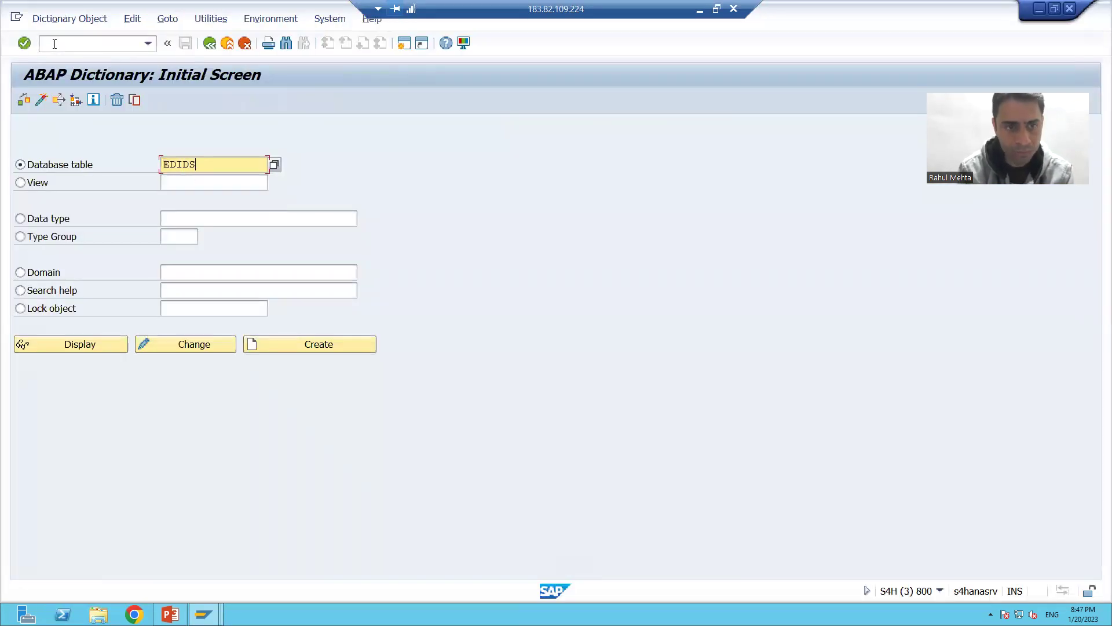
key("Return")
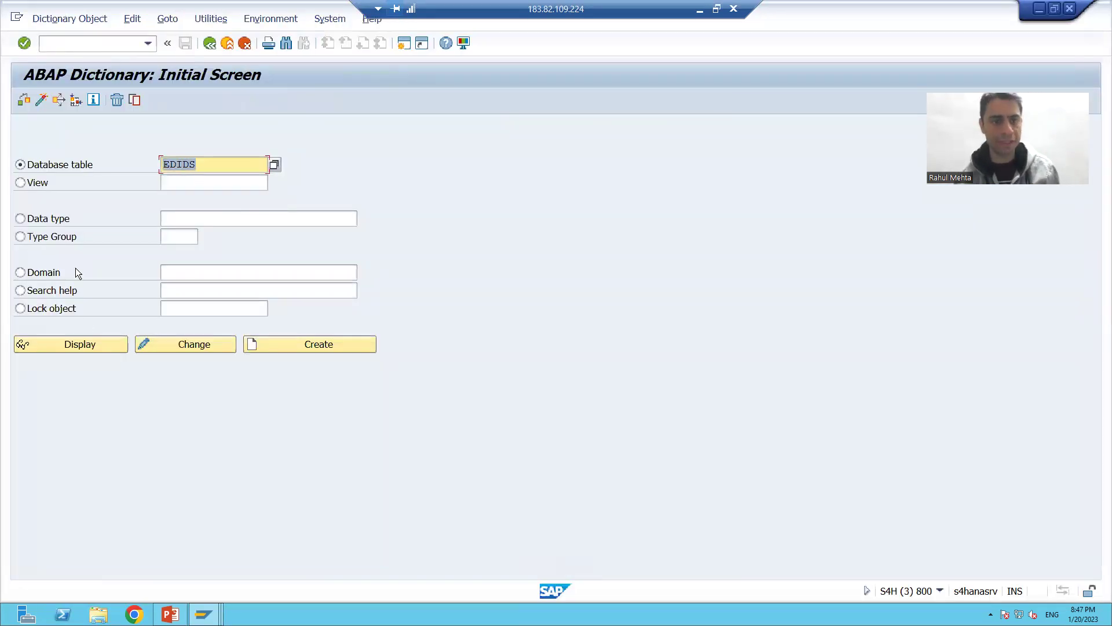
left_click(88, 345)
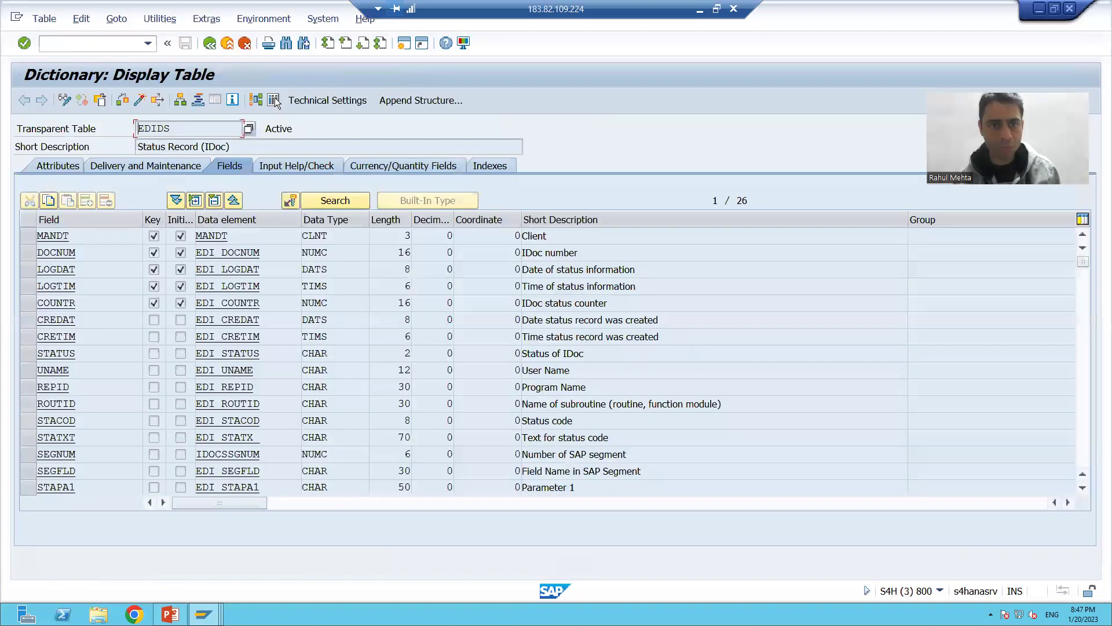
left_click(273, 100)
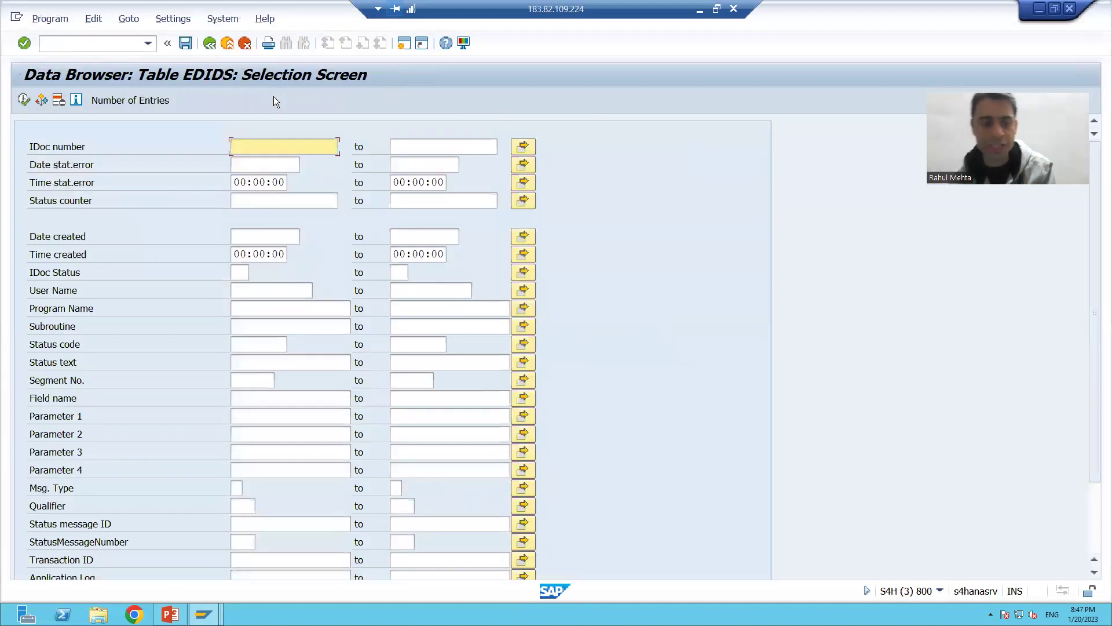
List the EDIDS status records for IDoc numbers 382060 to 382064.
type("382060")
key("Tab")
type("382064")
left_click(475, 162)
left_click(23, 100)
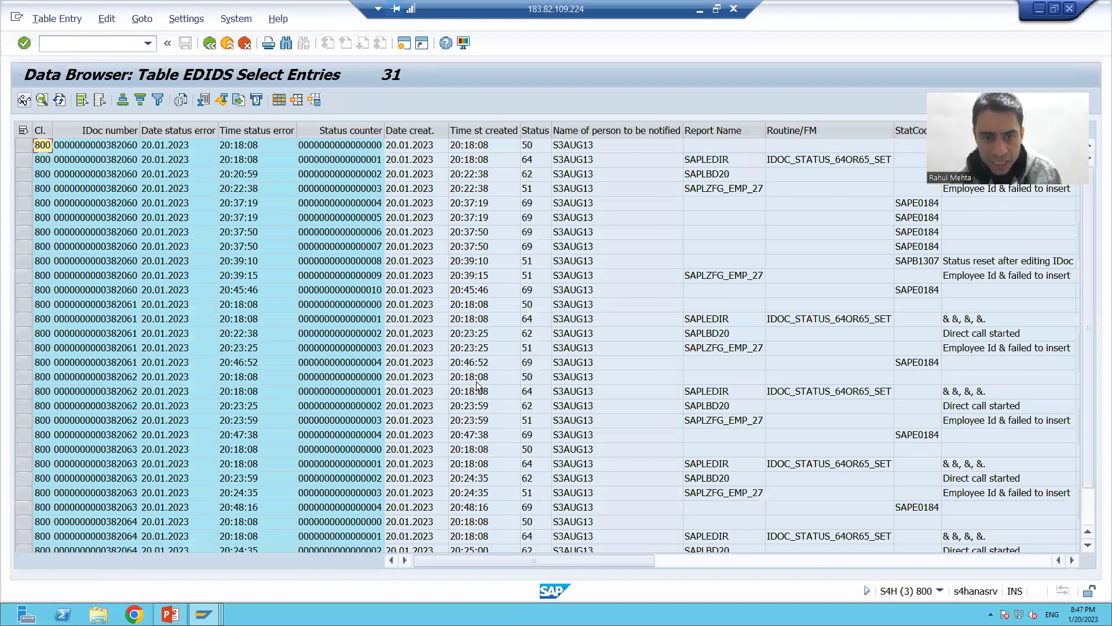
Examine the status value in the last status record of IDoc 382064 in the EDIDS list.
scroll(477, 385, "down", 1)
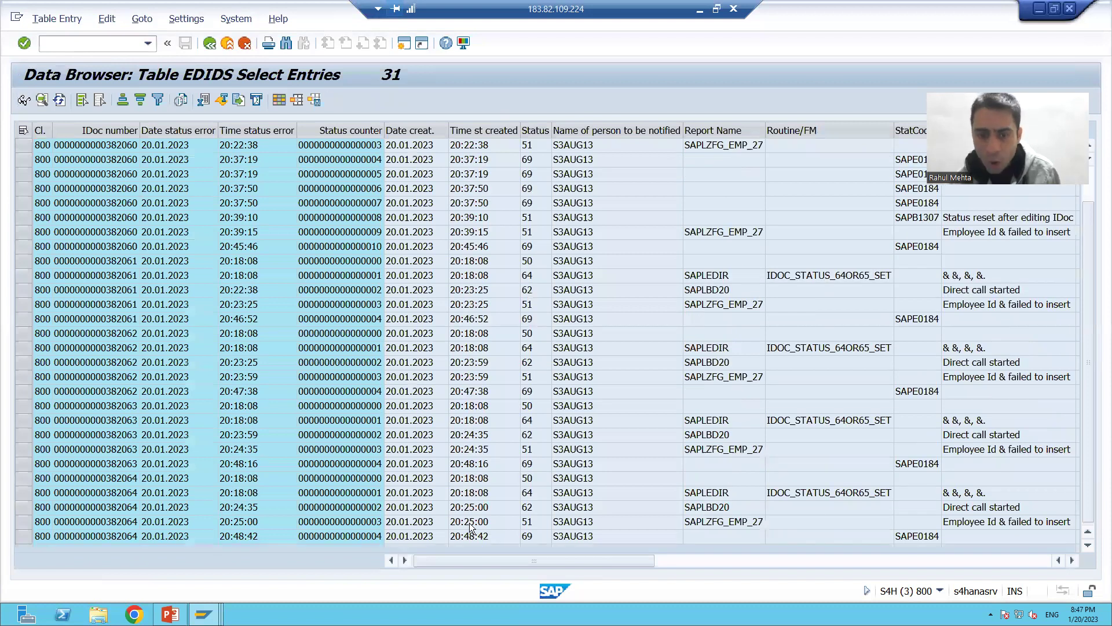
left_click(526, 535)
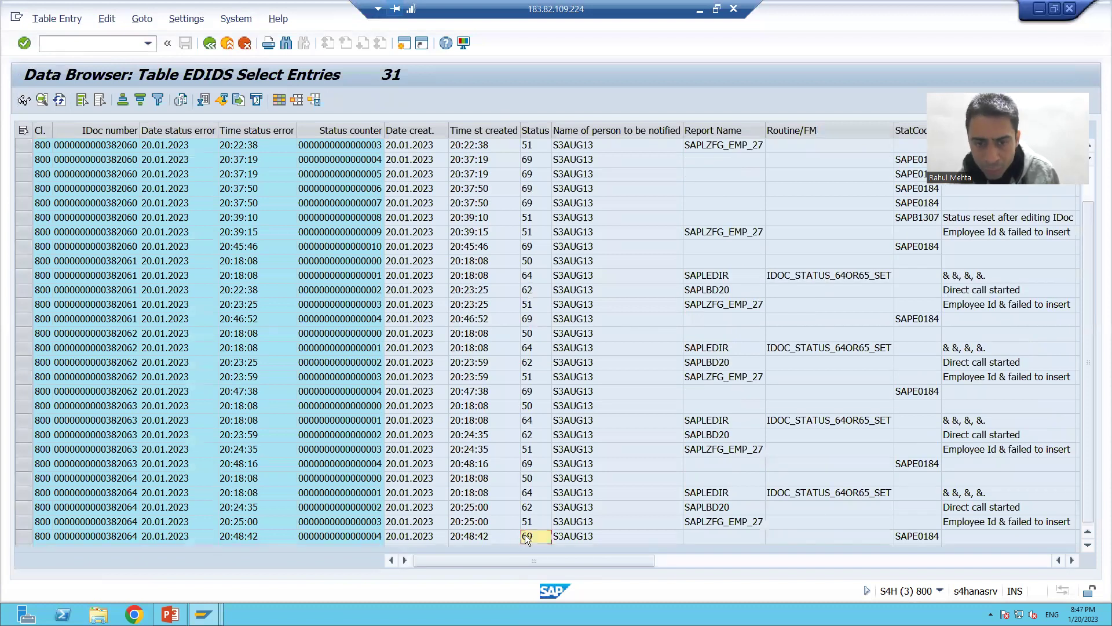
left_click(22, 540)
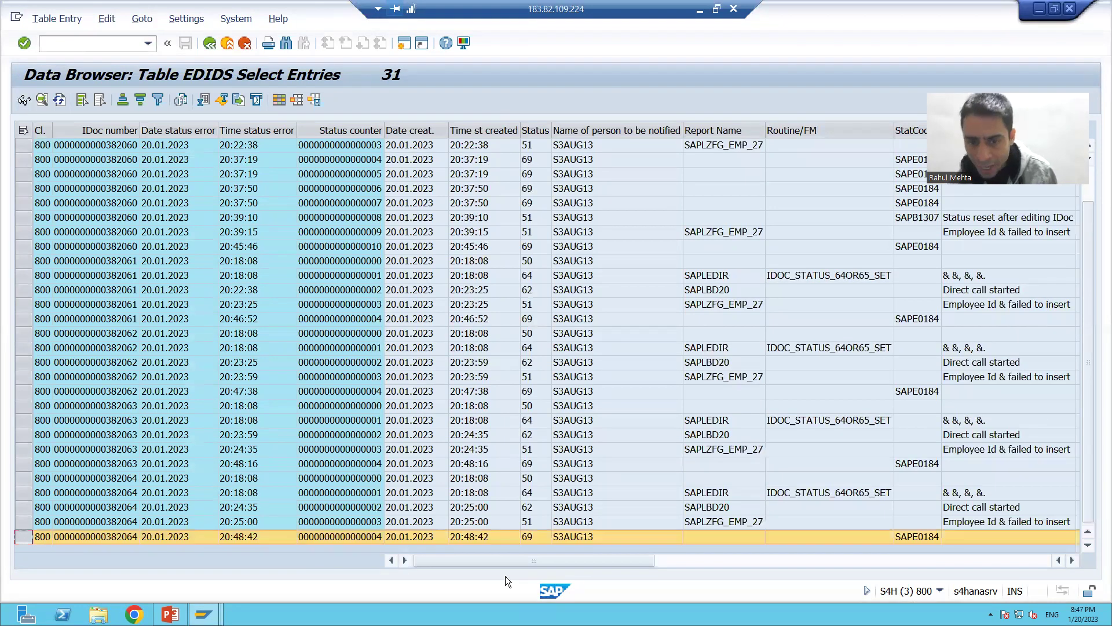
left_click(535, 524)
left_click(534, 537)
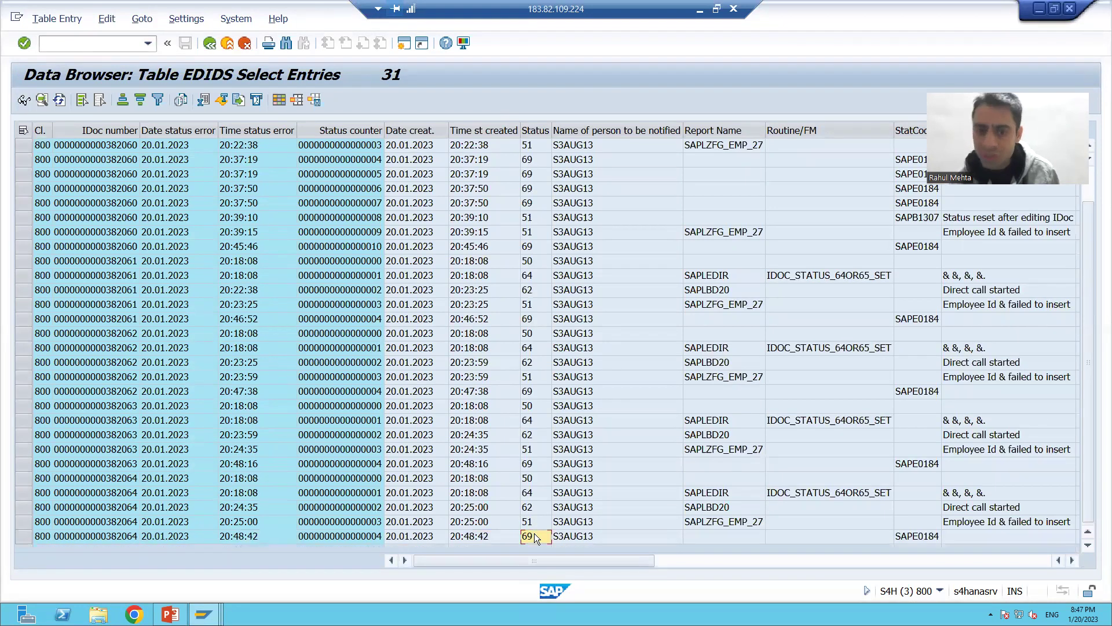
Mark the latest status record row of each IDoc from 382064 back to 382060 to compare their status values.
left_click(23, 537)
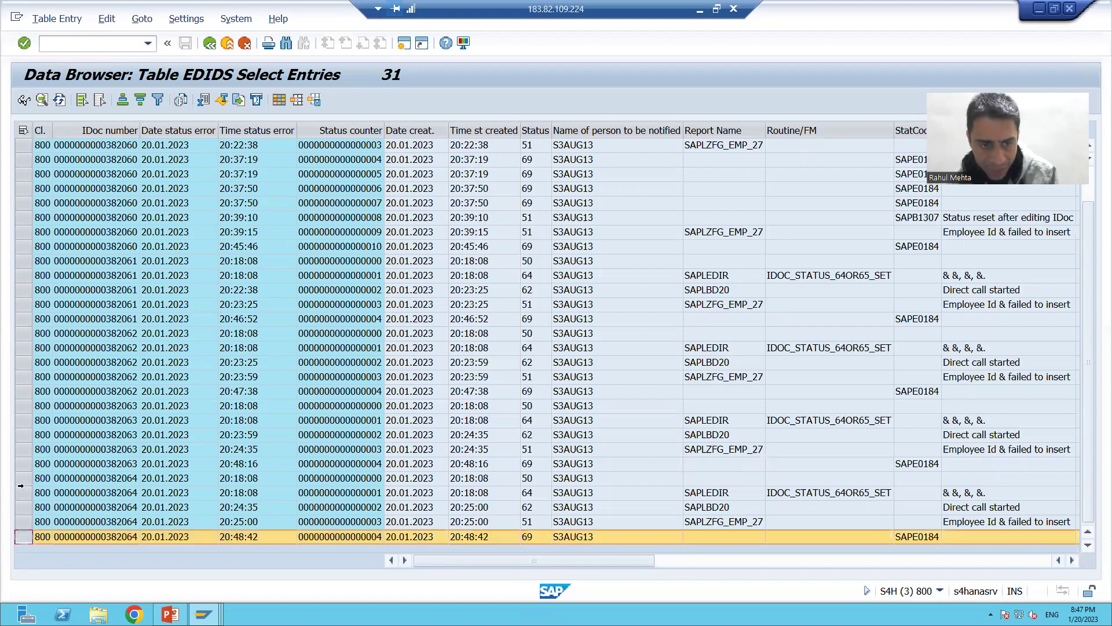
left_click(23, 464, "ctrl")
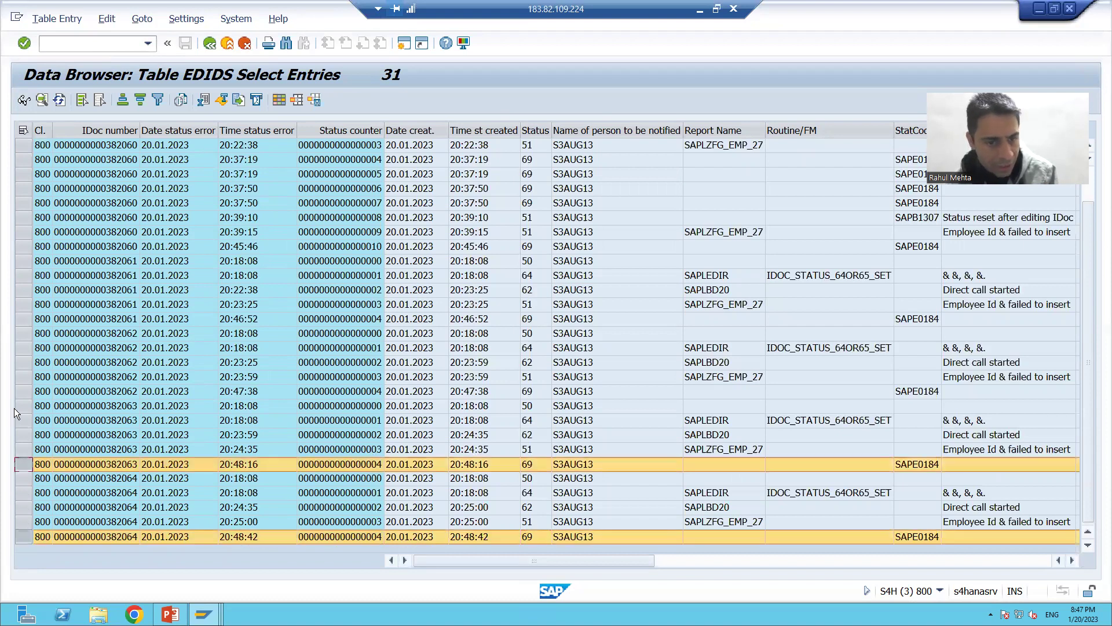
left_click_drag(23, 377, 28, 397)
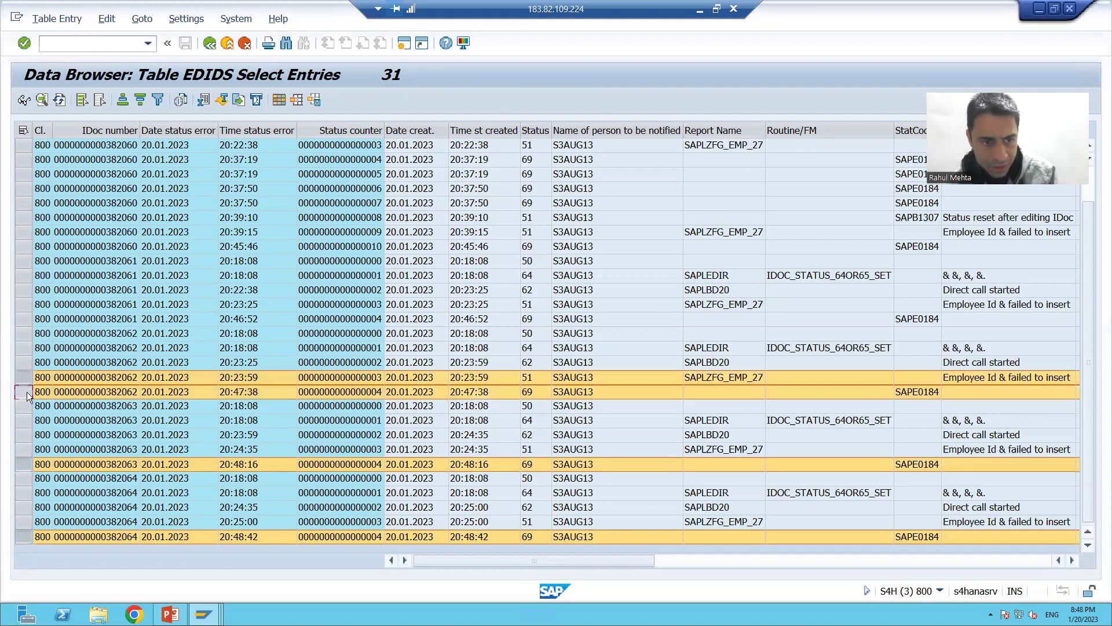
left_click(23, 377, "ctrl")
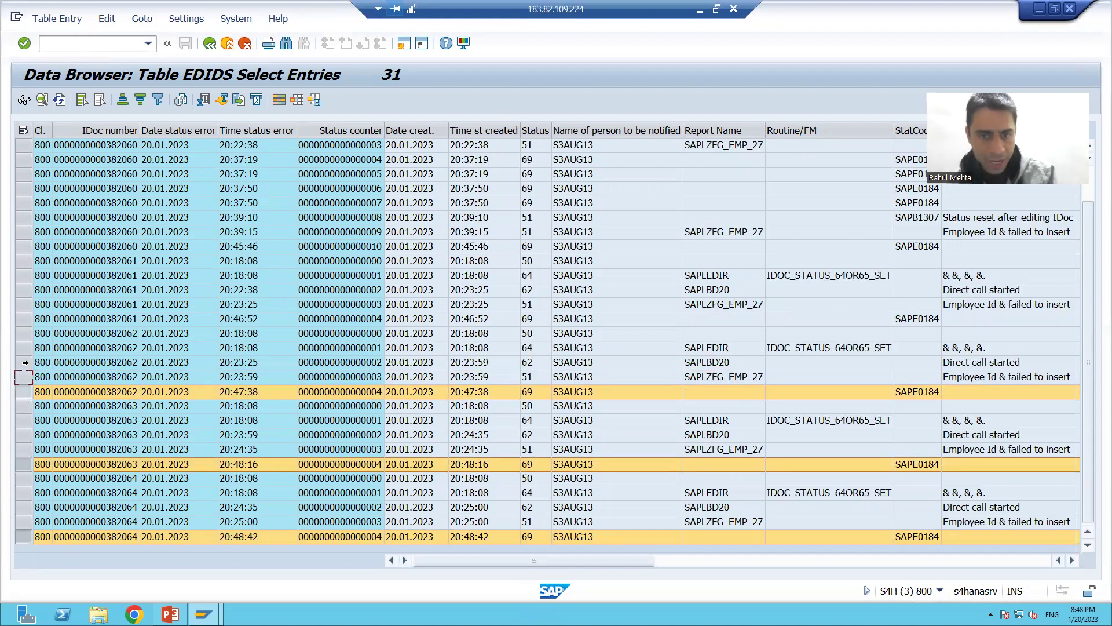
left_click(23, 319, "ctrl")
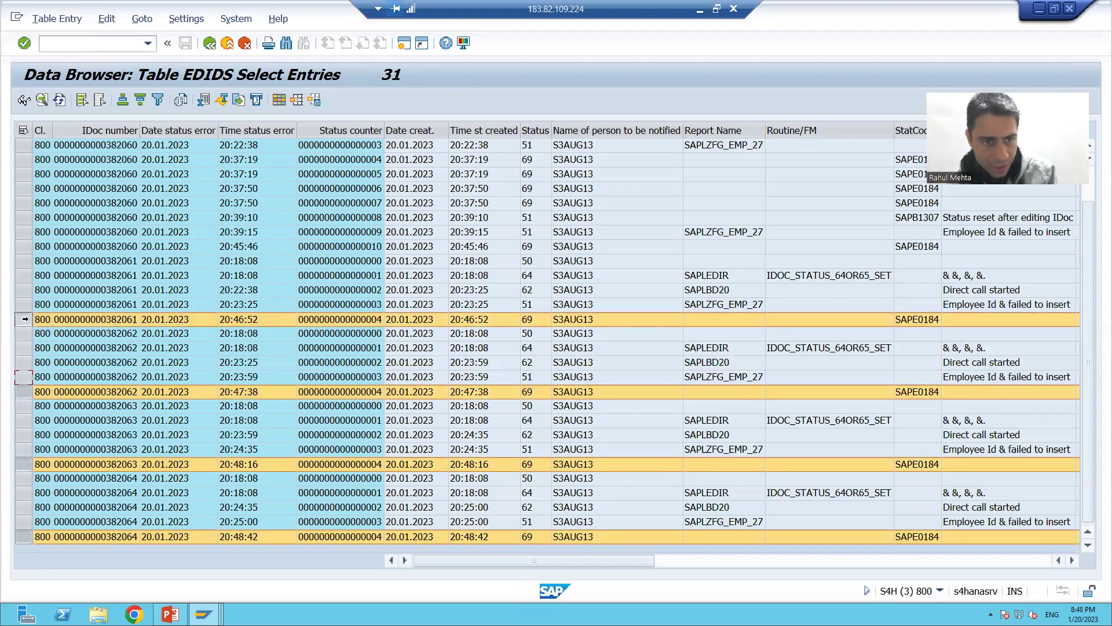
left_click(30, 247, "ctrl")
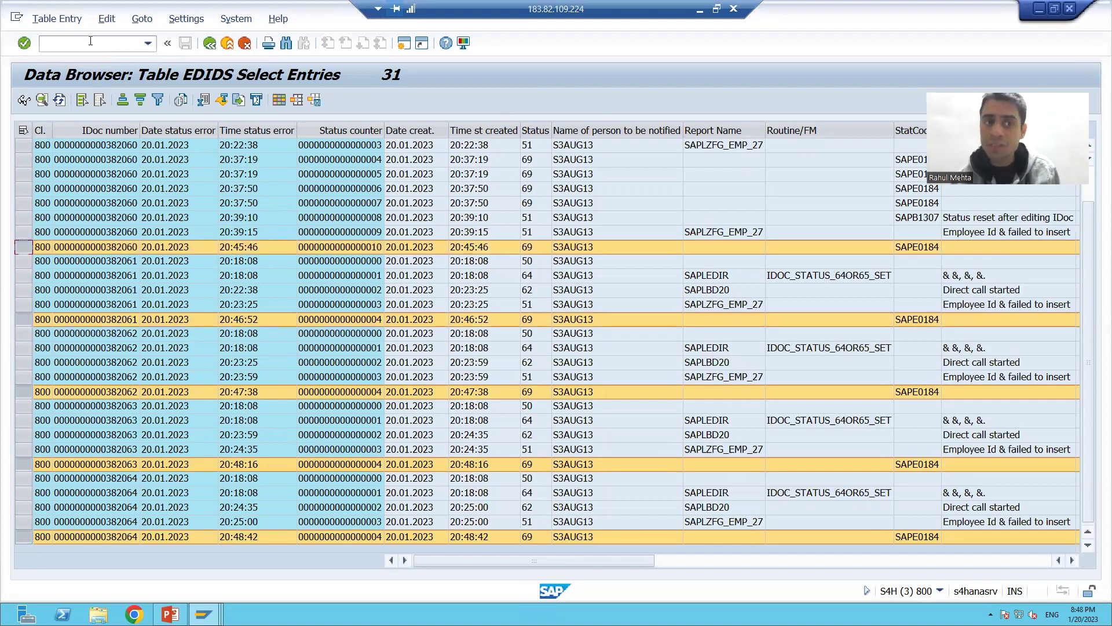
Restart transaction SE11 in the same session and display the definition of table EDIDS.
type("/n")
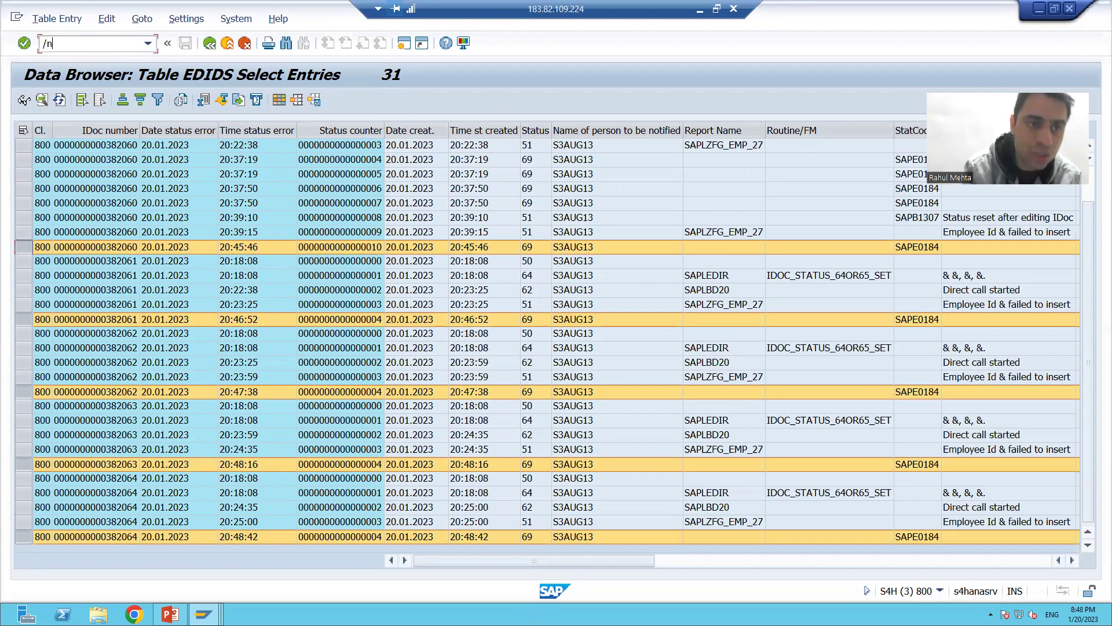
key("BackSpace")
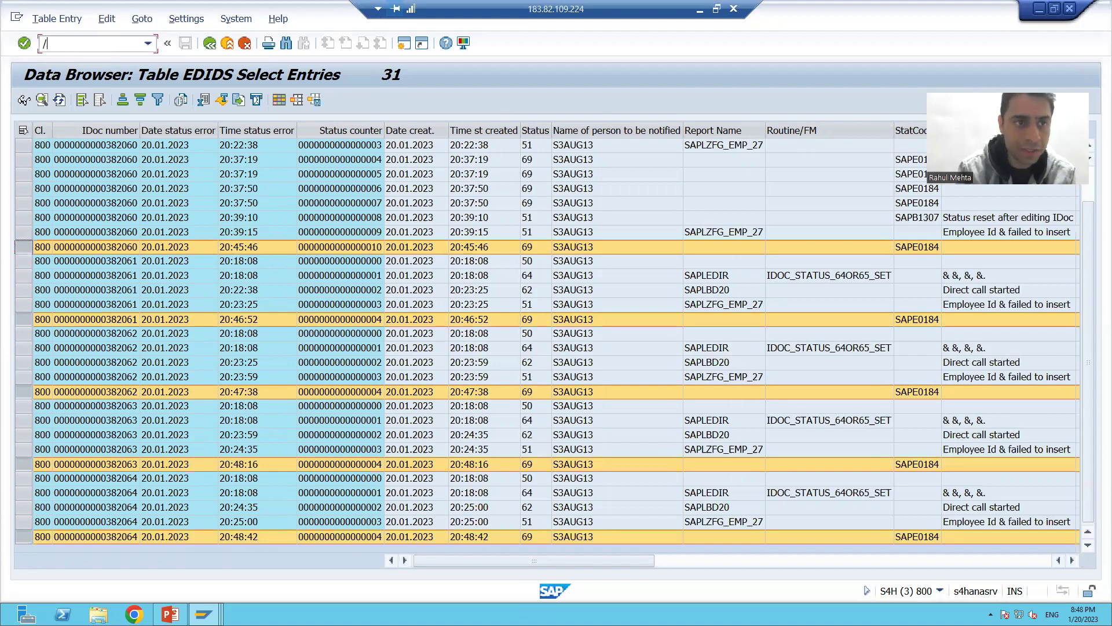
type("nse11")
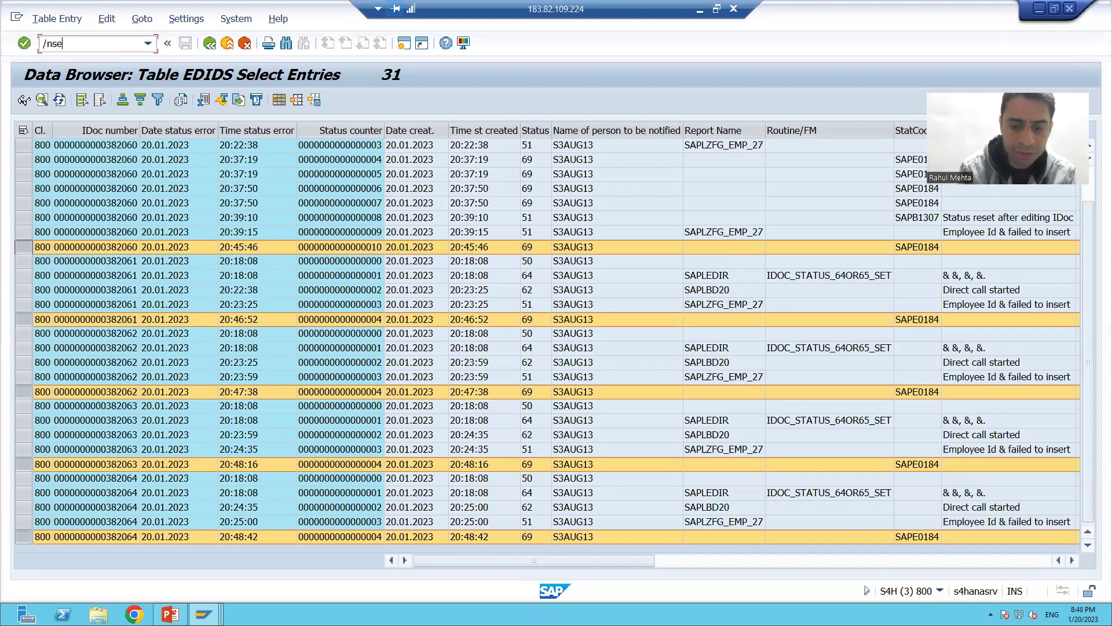
key("Return")
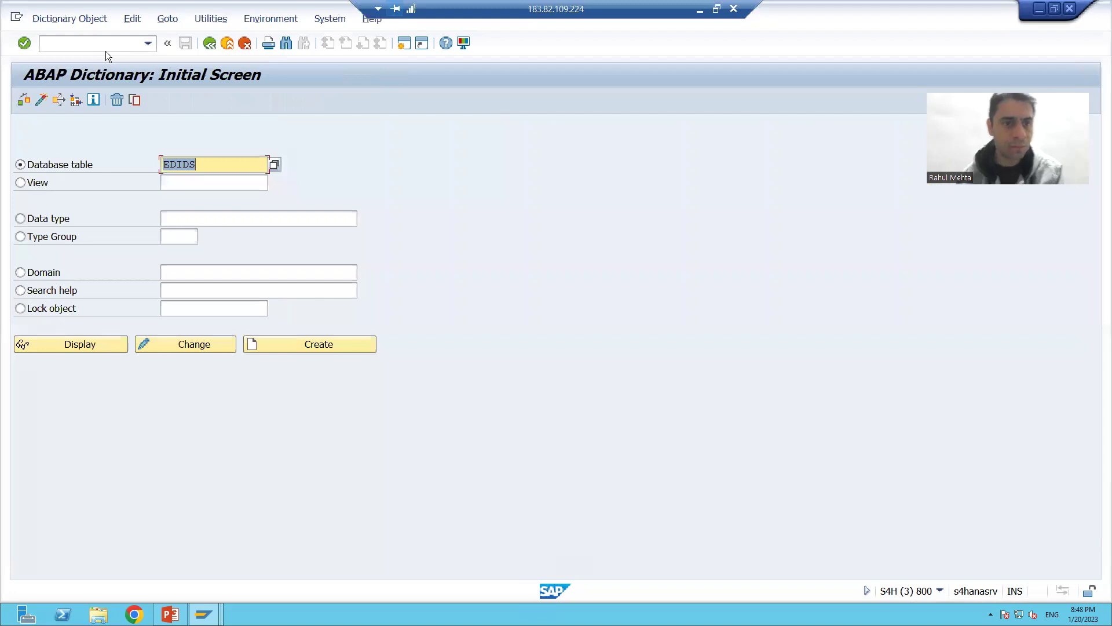
left_click(106, 340)
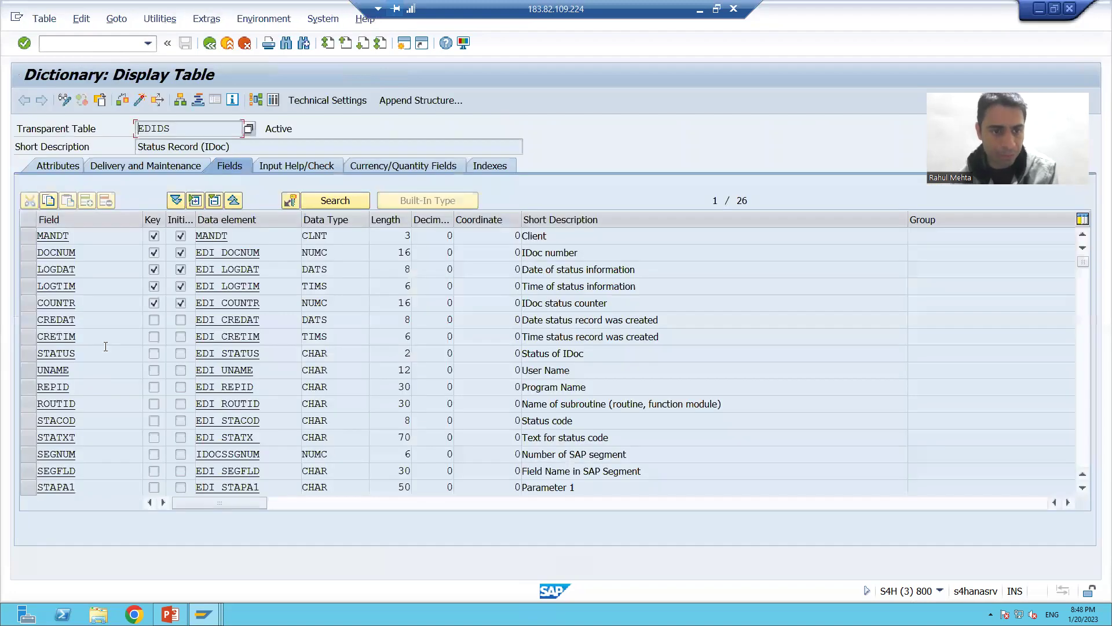
Follow the STATUS field's data element EDI_STATUS to its domain and open the value table TEDS1 from the value range.
double_click(208, 353)
double_click(229, 218)
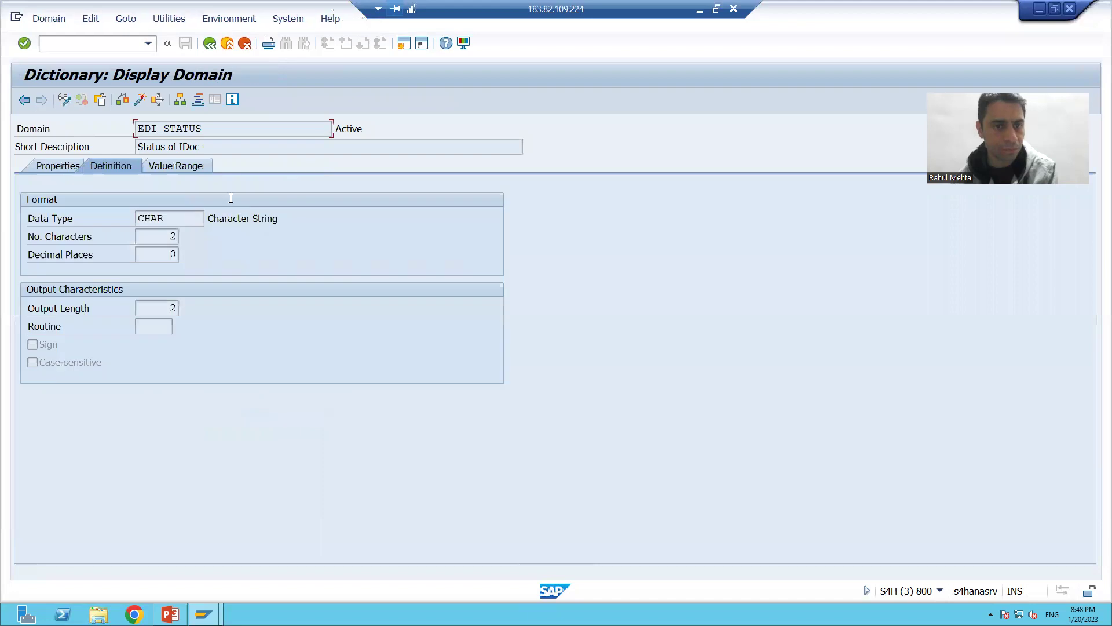
left_click(203, 166)
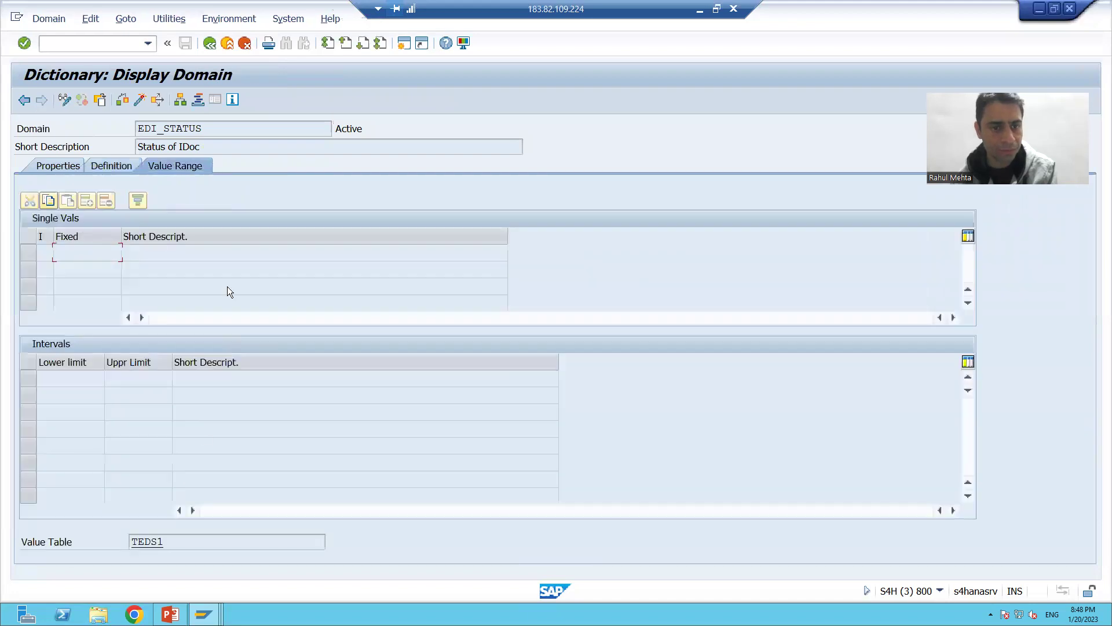
double_click(164, 541)
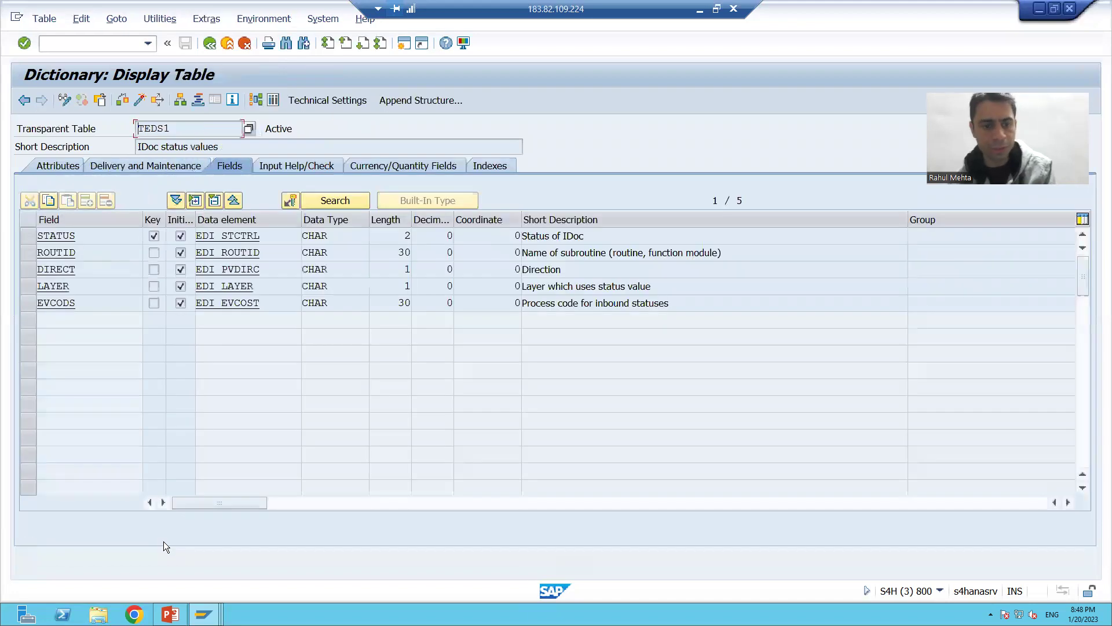
Open the TEDS1 contents selection screen, look up the meaning of IDoc status 69 in the possible values, and close the value list.
left_click(272, 101)
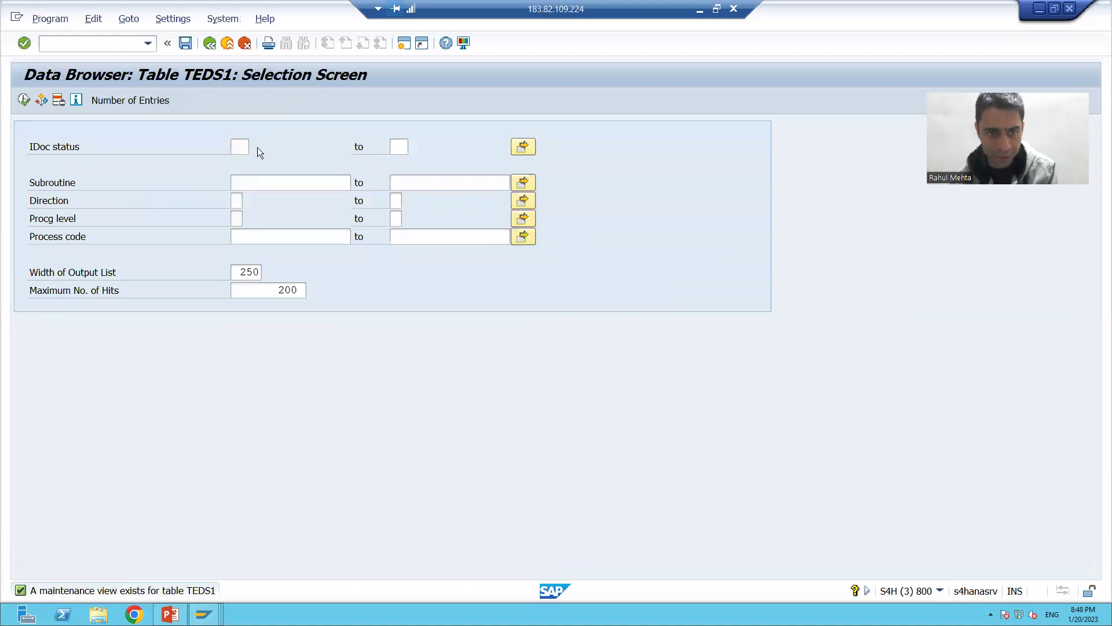
left_click(256, 147)
scroll(389, 363, "down", 12)
scroll(390, 369, "down", 4)
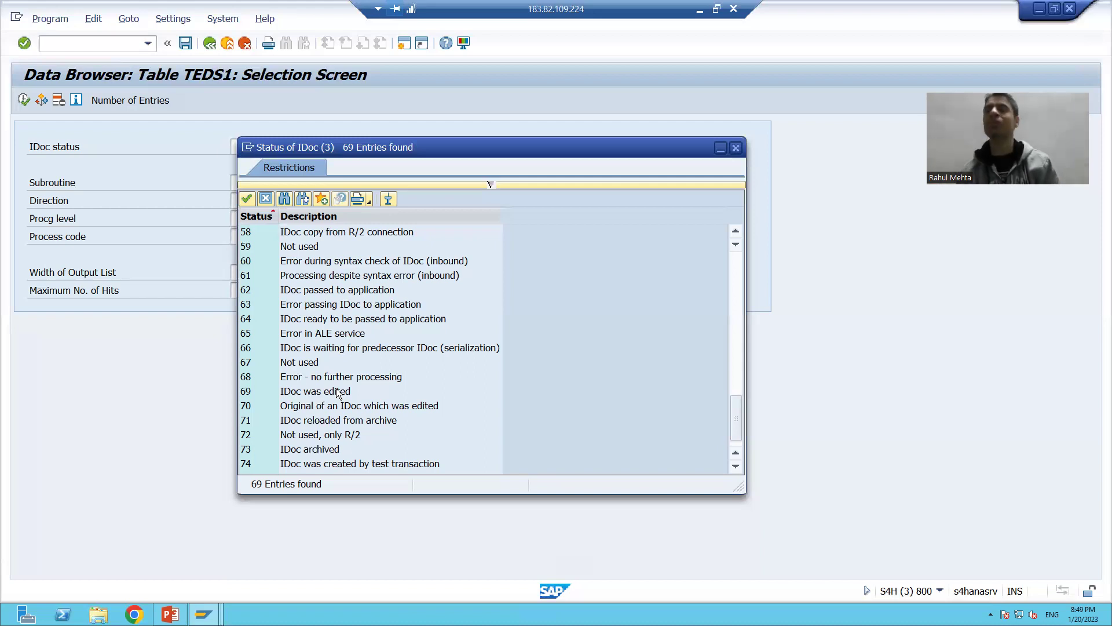
left_click(735, 148)
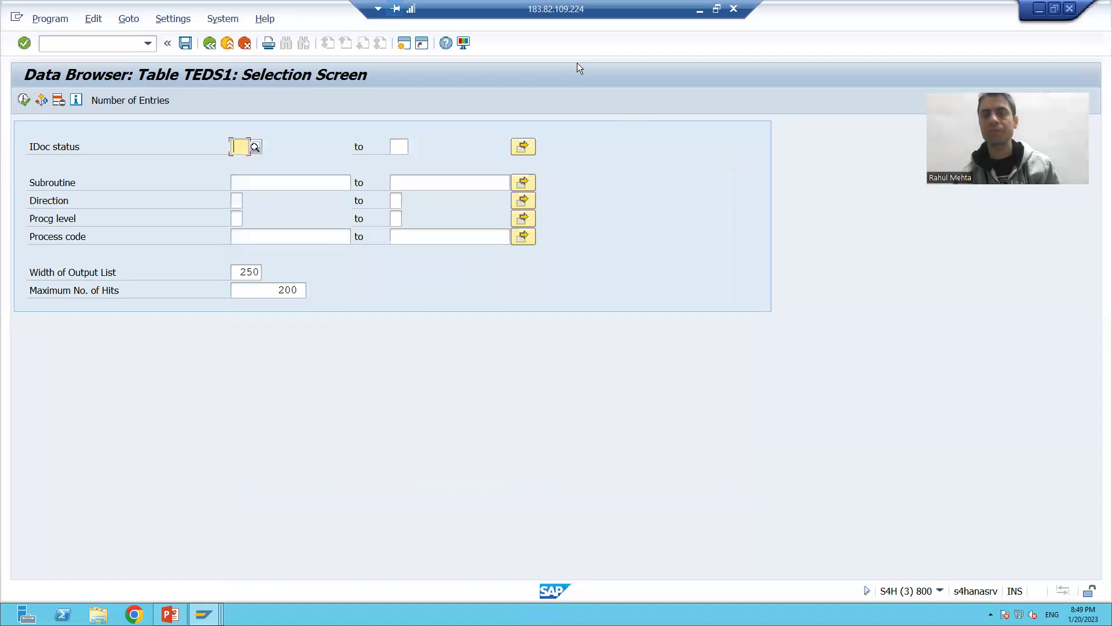